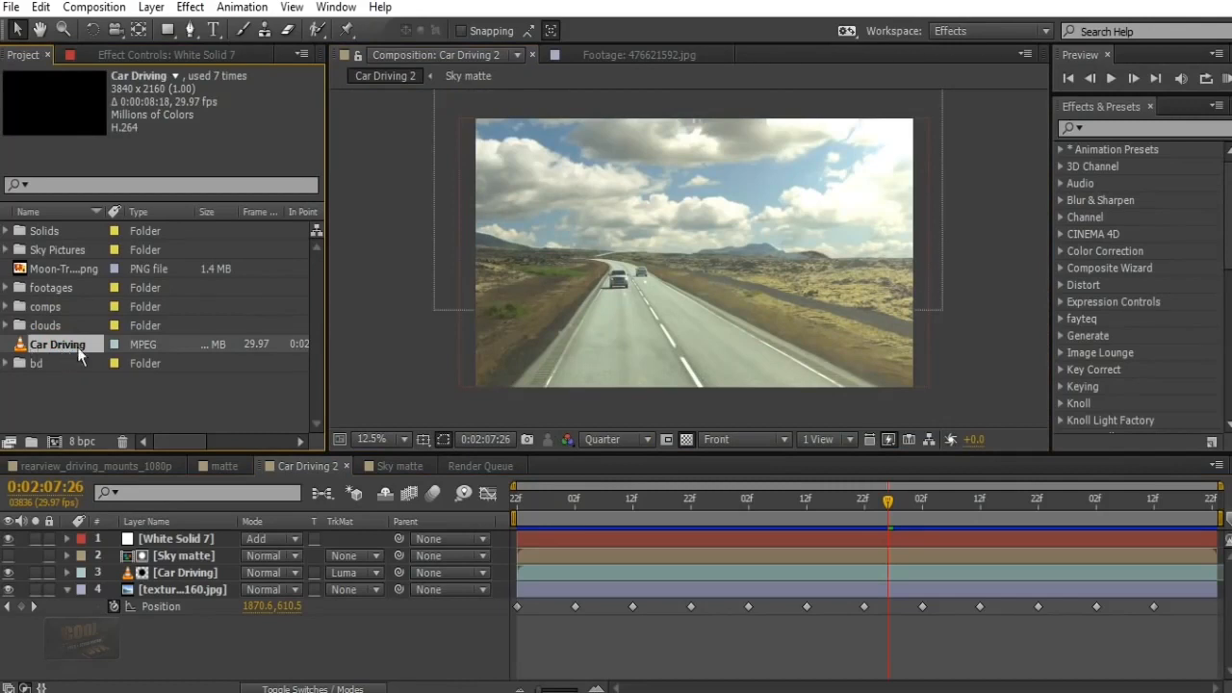
# Create a composition from the Car Driving footage and trim it to a work area ending at 0:02:09:22
pyautogui.moveTo(45, 418); pyautogui.dragTo(56, 444)
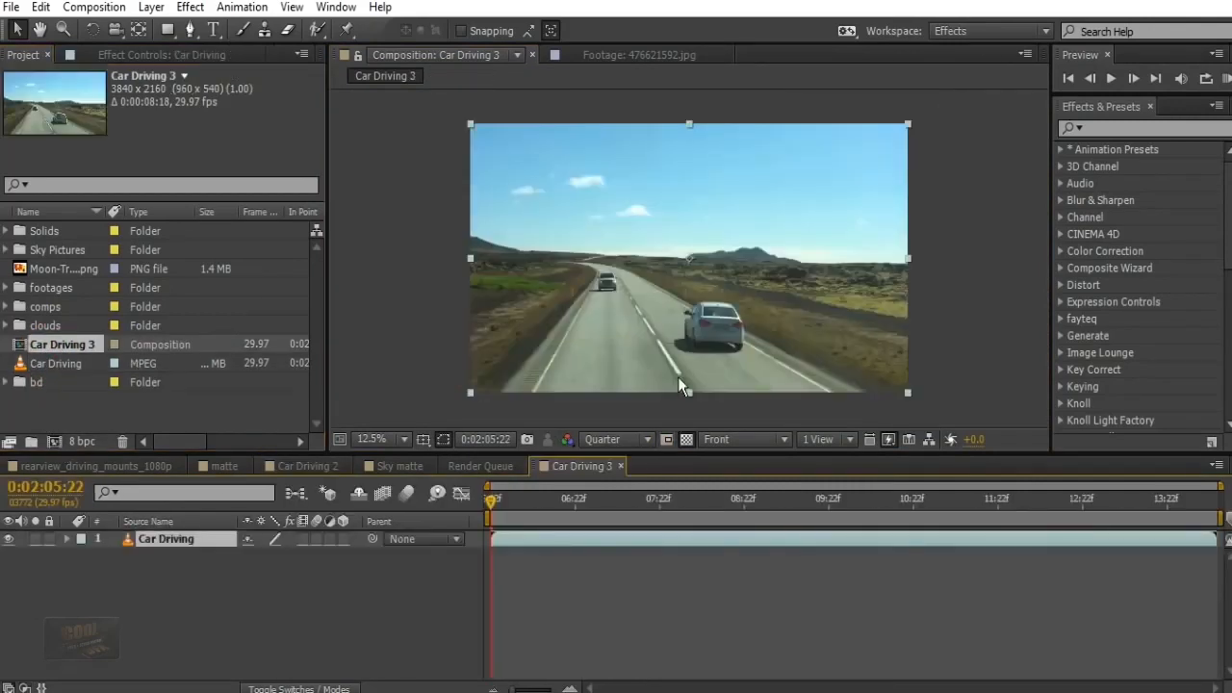
pyautogui.click(830, 499)
pyautogui.press('n')
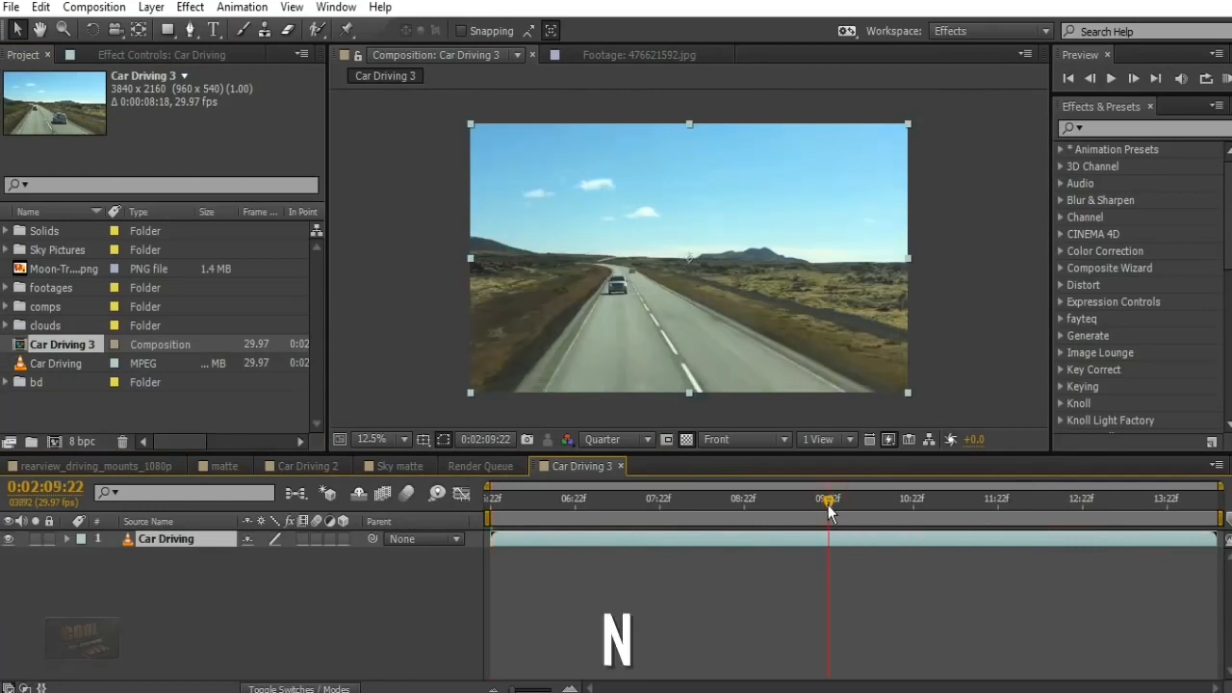
pyautogui.rightClick(805, 525)
pyautogui.click(871, 579)
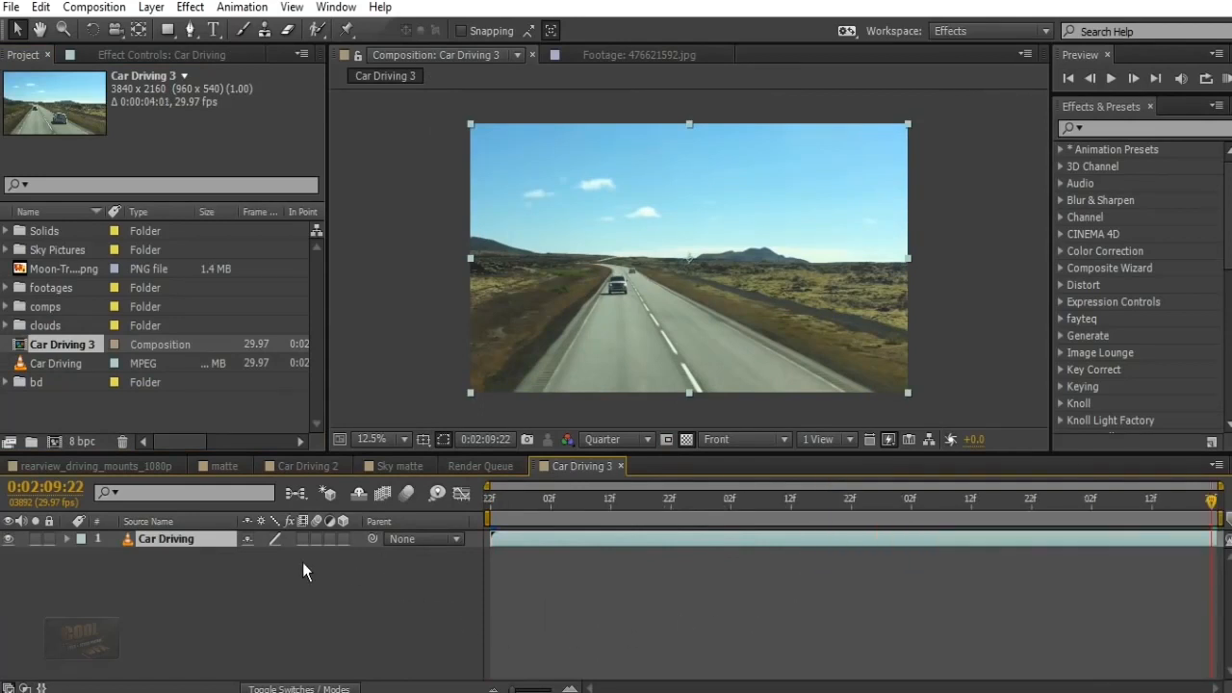
# Duplicate the Car Driving layer and apply the Colorama effect to the upper copy
pyautogui.click(187, 542)
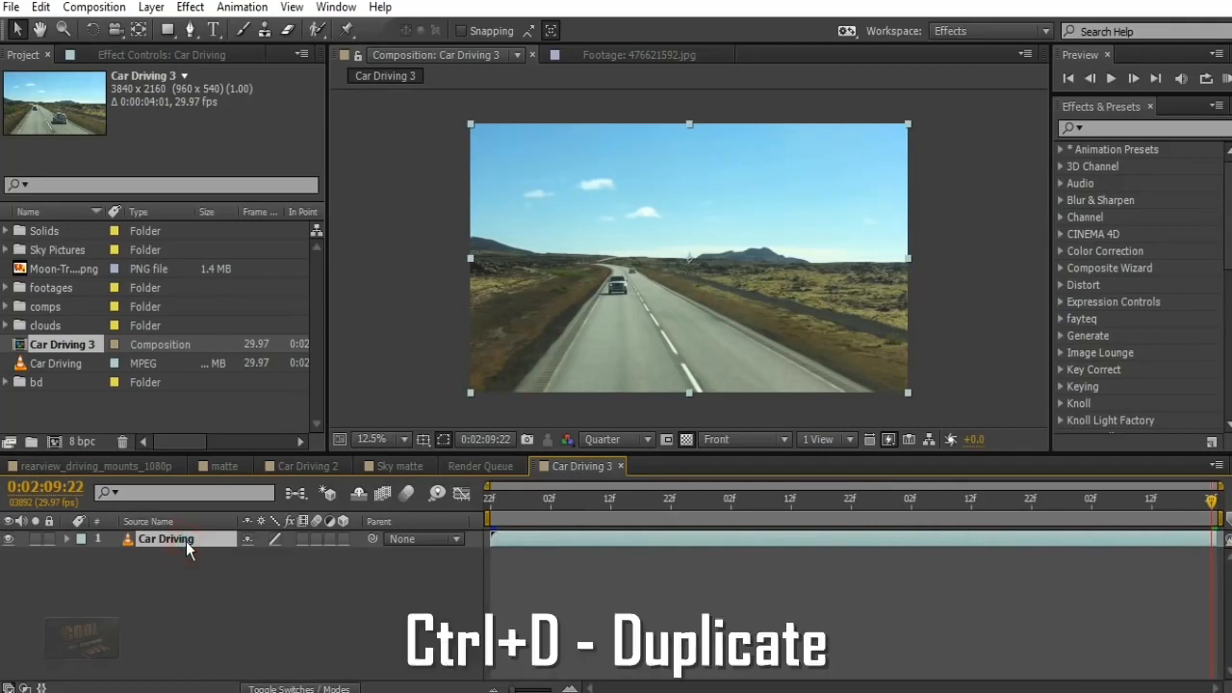
pyautogui.hotkey('ctrl', 'd')
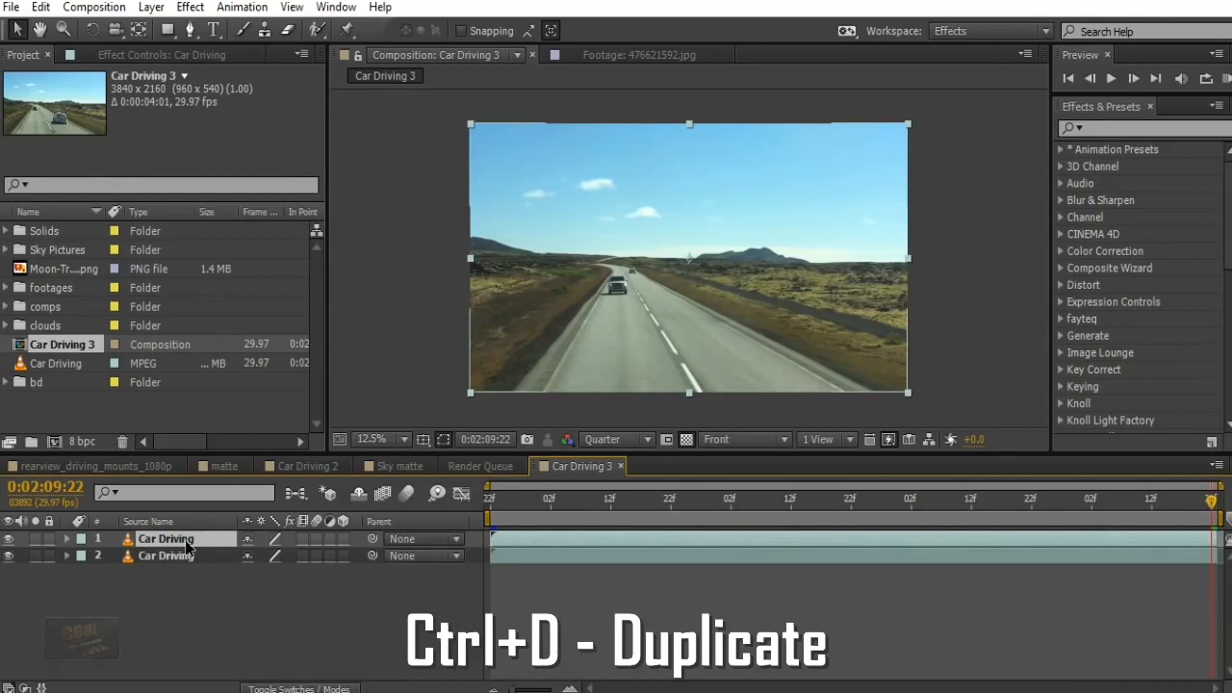
pyautogui.click(1149, 127)
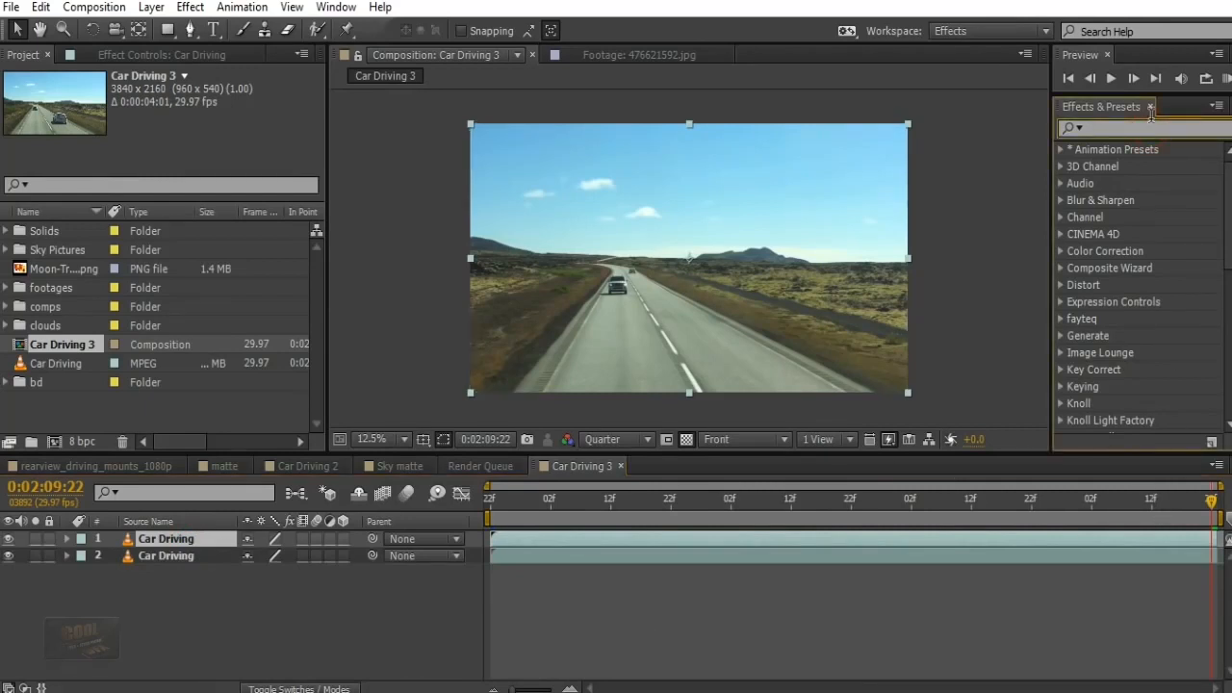
pyautogui.write('coloram')
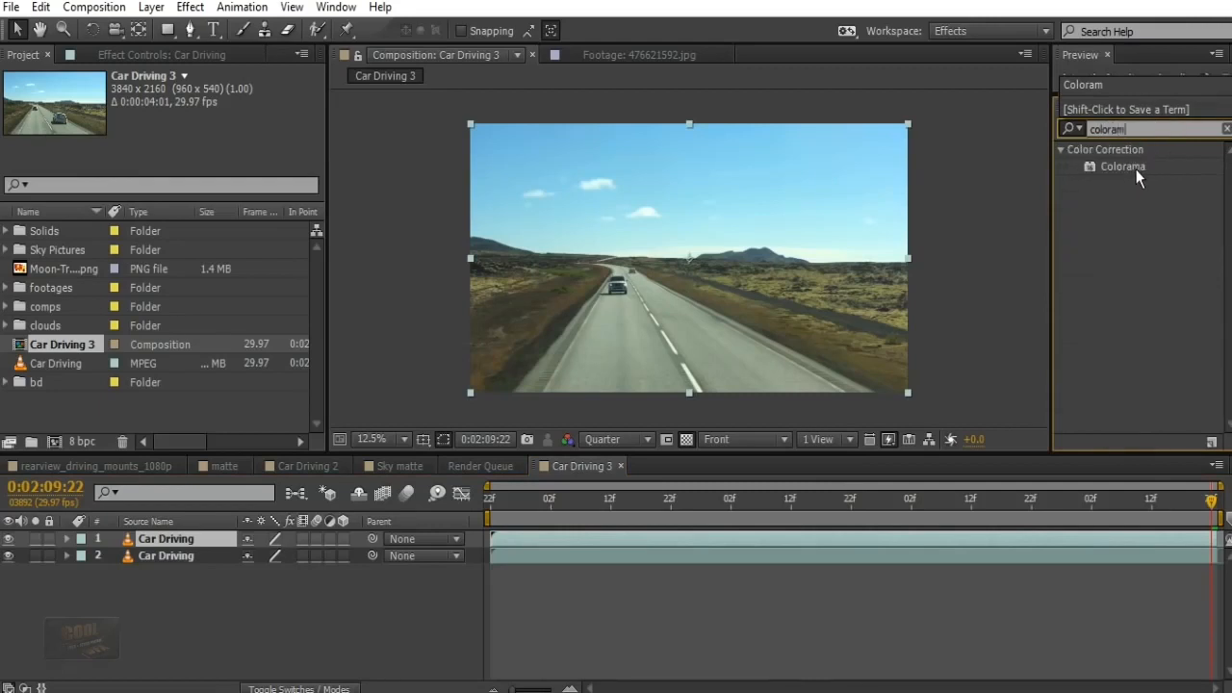
pyautogui.moveTo(1136, 167); pyautogui.dragTo(199, 539)
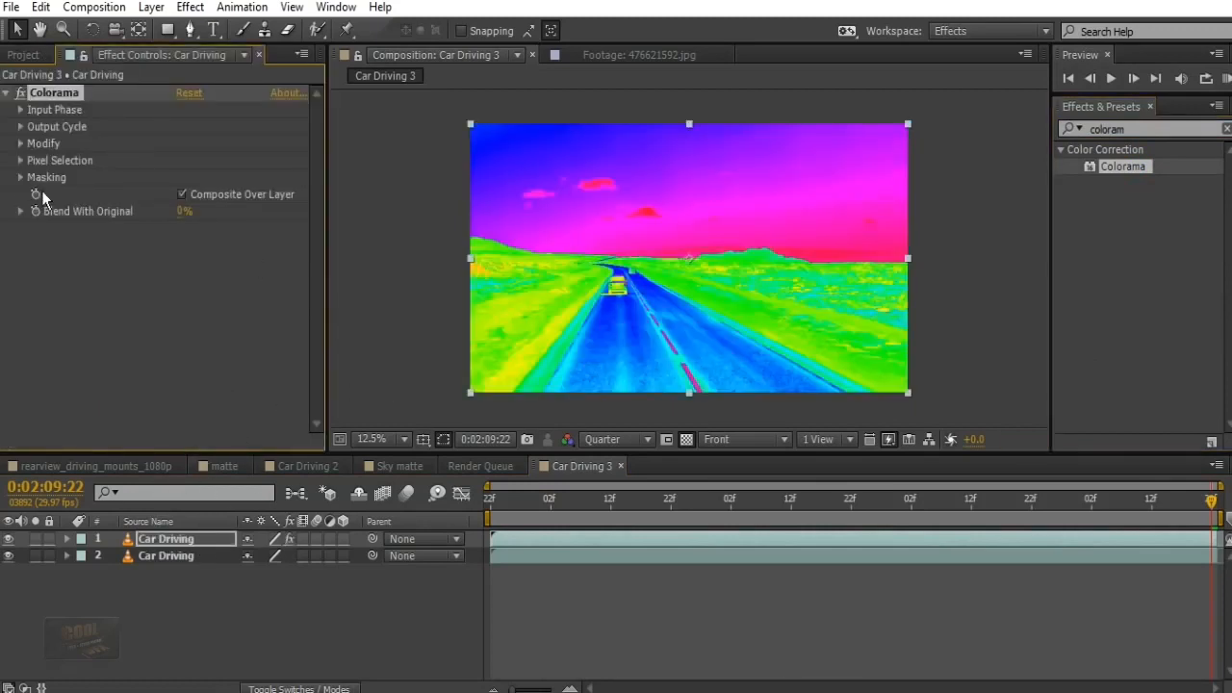
# Set Colorama's output cycle to the Ramp Grey palette and move the white stop to just clockwise of the black stop
pyautogui.click(20, 127)
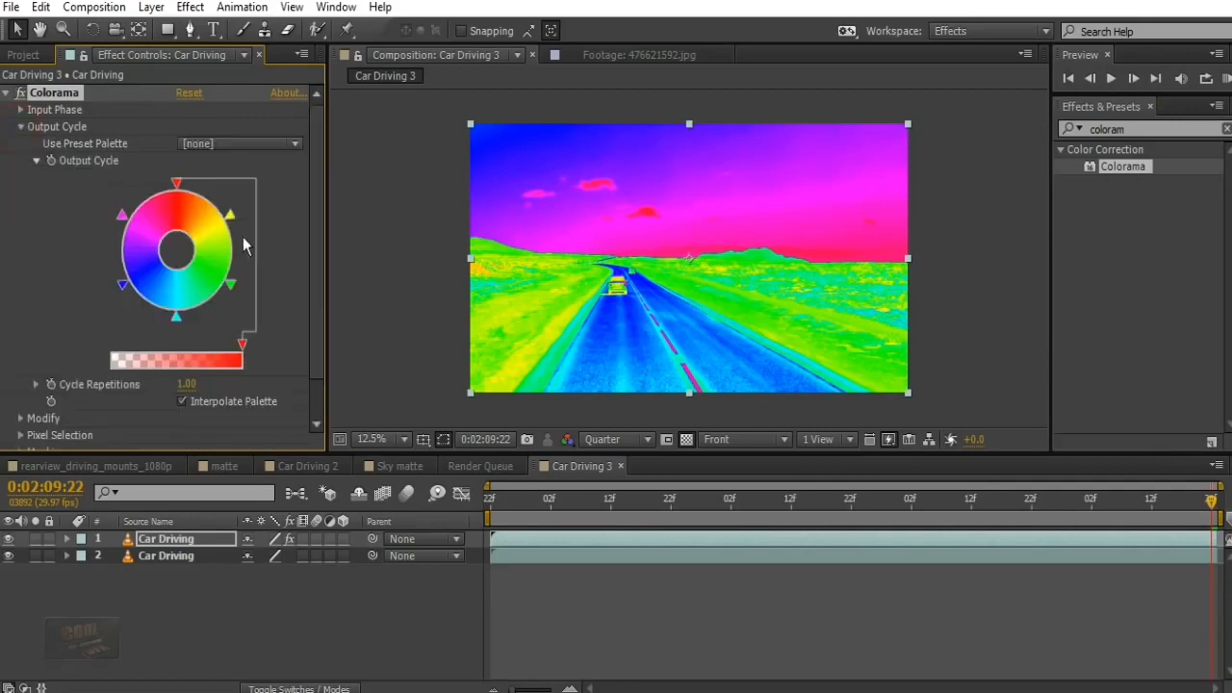
pyautogui.click(185, 146)
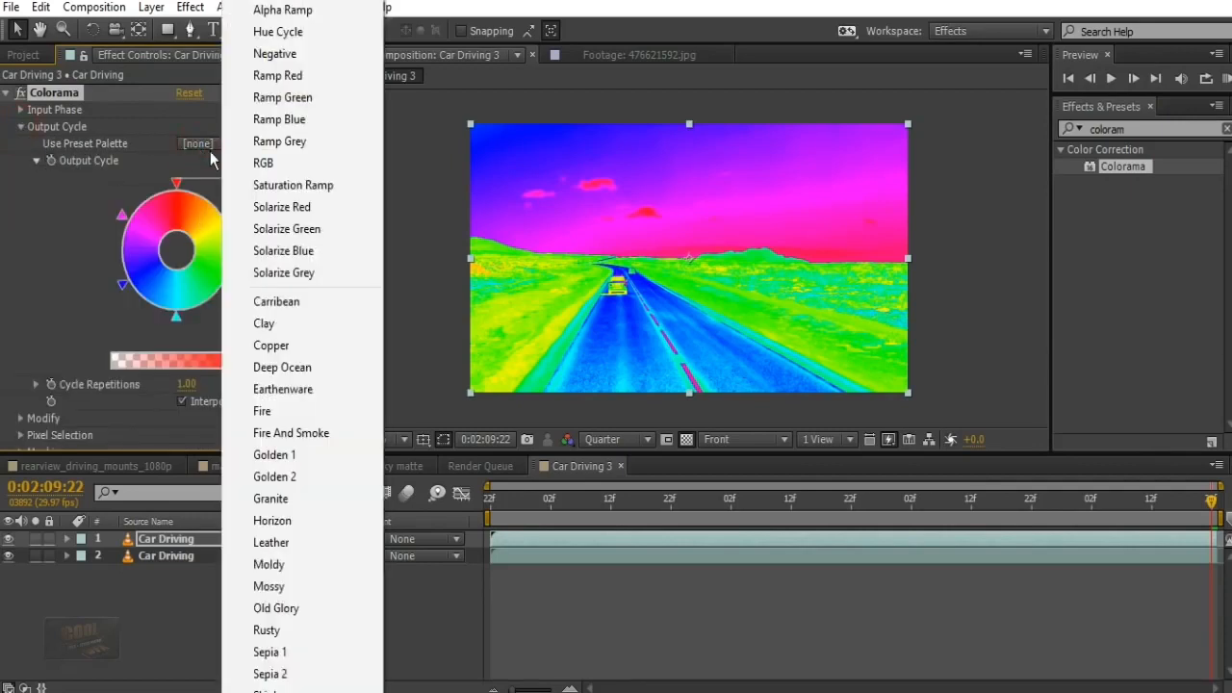
pyautogui.click(299, 135)
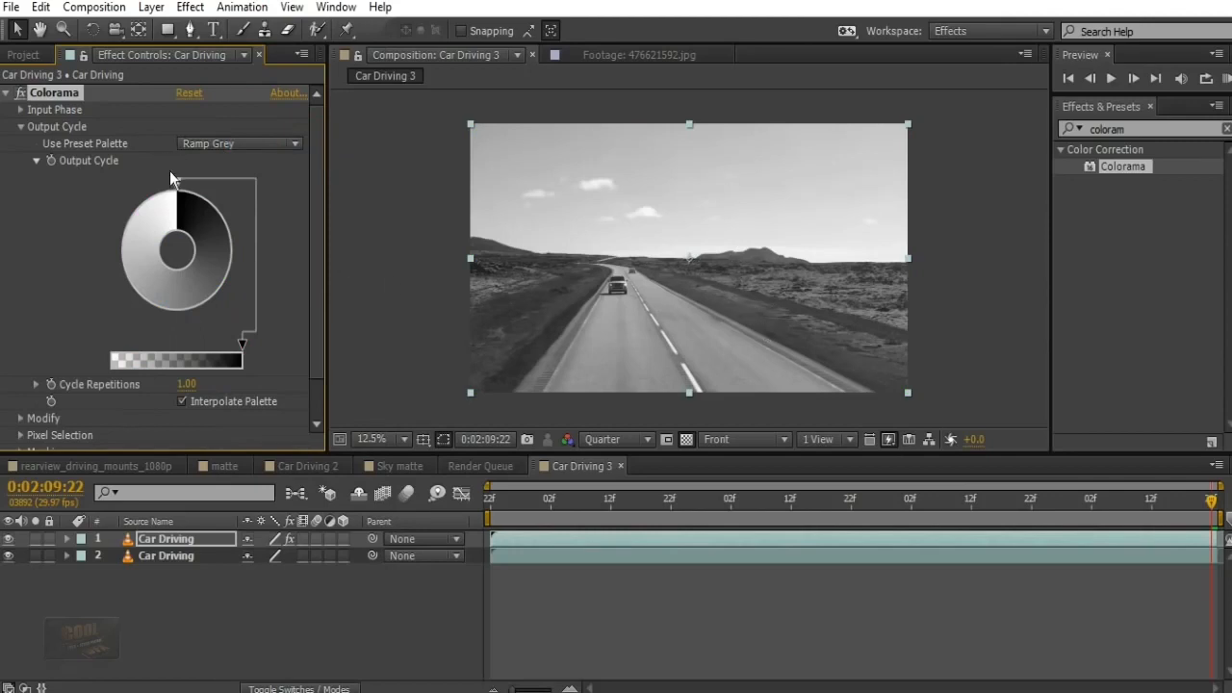
pyautogui.moveTo(175, 189)
pyautogui.mouseDown()
pyautogui.moveTo(129, 206)
pyautogui.moveTo(144, 308)
pyautogui.moveTo(228, 304)
pyautogui.mouseUp()
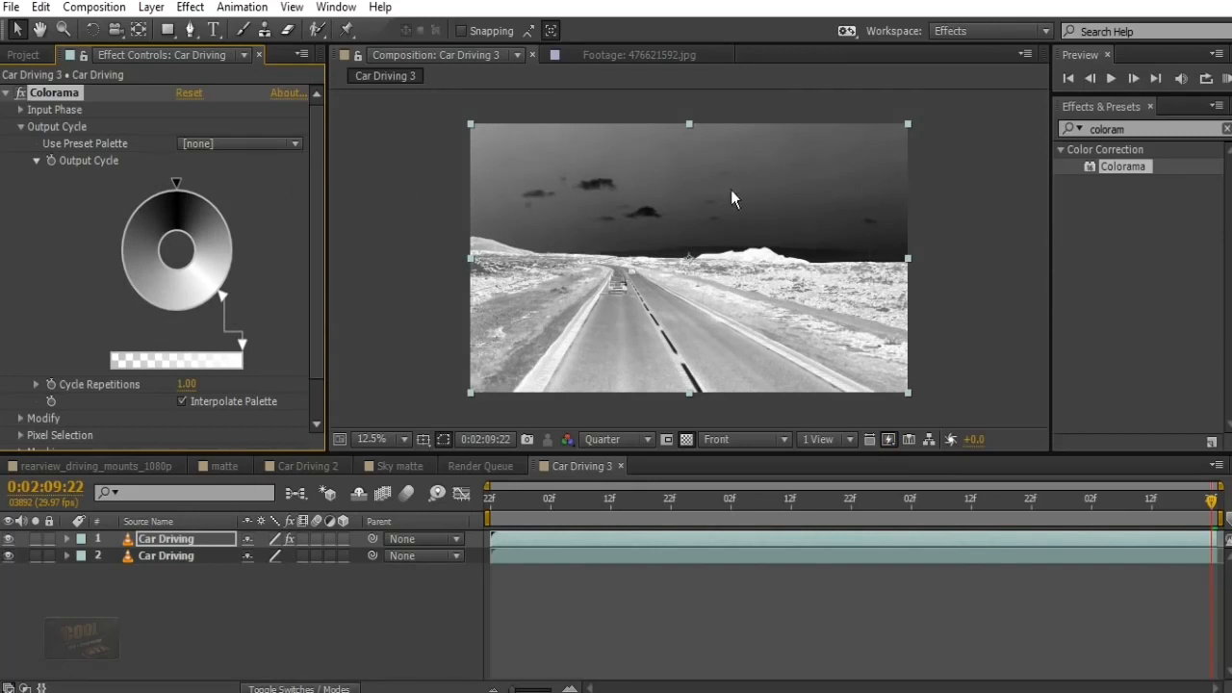
pyautogui.moveTo(224, 298)
pyautogui.mouseDown()
pyautogui.moveTo(253, 262)
pyautogui.moveTo(254, 215)
pyautogui.moveTo(220, 178)
pyautogui.moveTo(202, 177)
pyautogui.mouseUp()
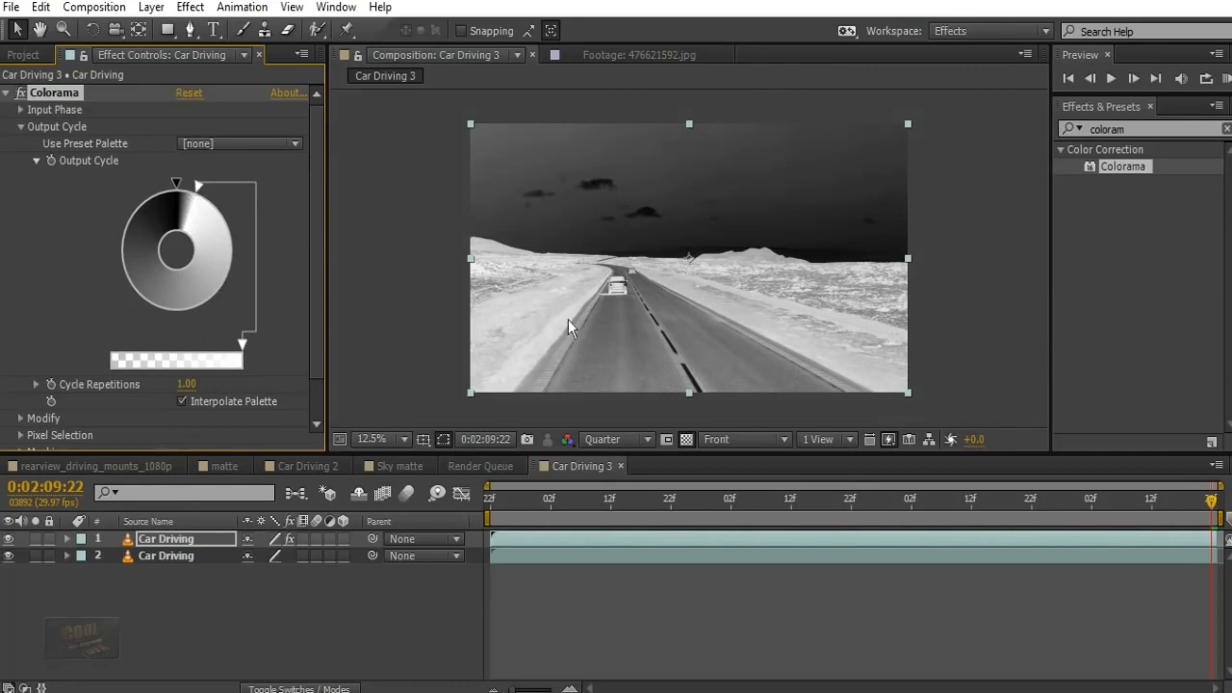
# Find the Levels effect and apply it to the upper Car Driving layer
pyautogui.click(1226, 128)
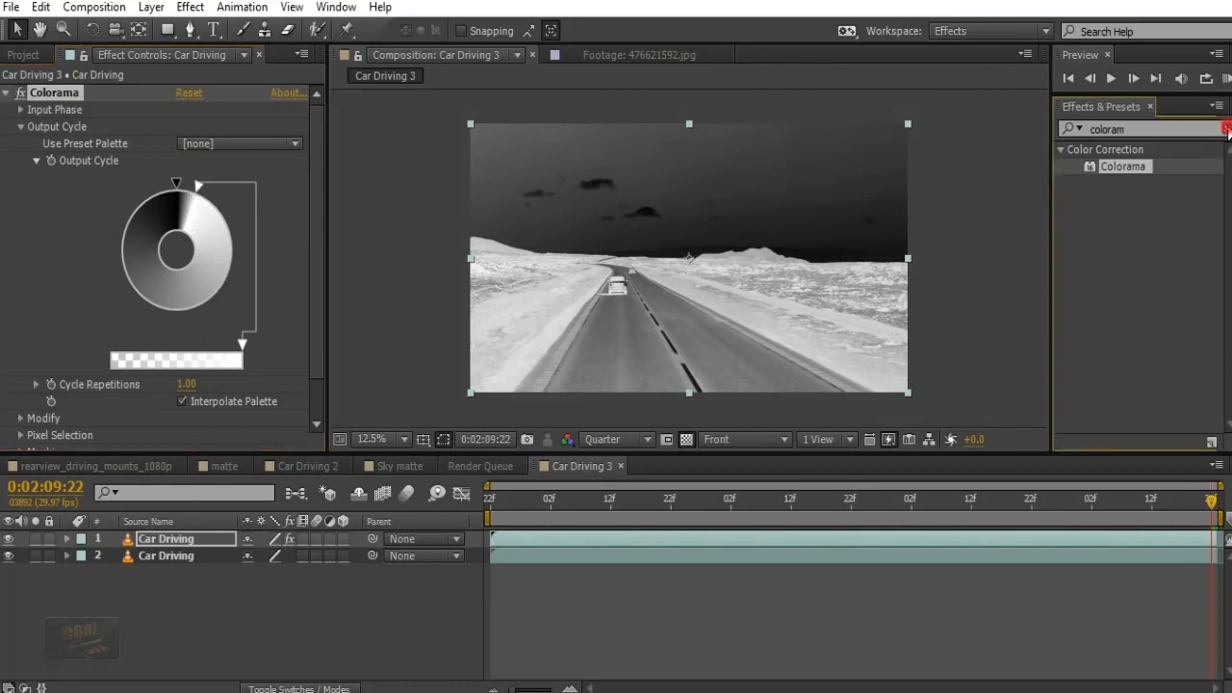
pyautogui.click(1196, 127)
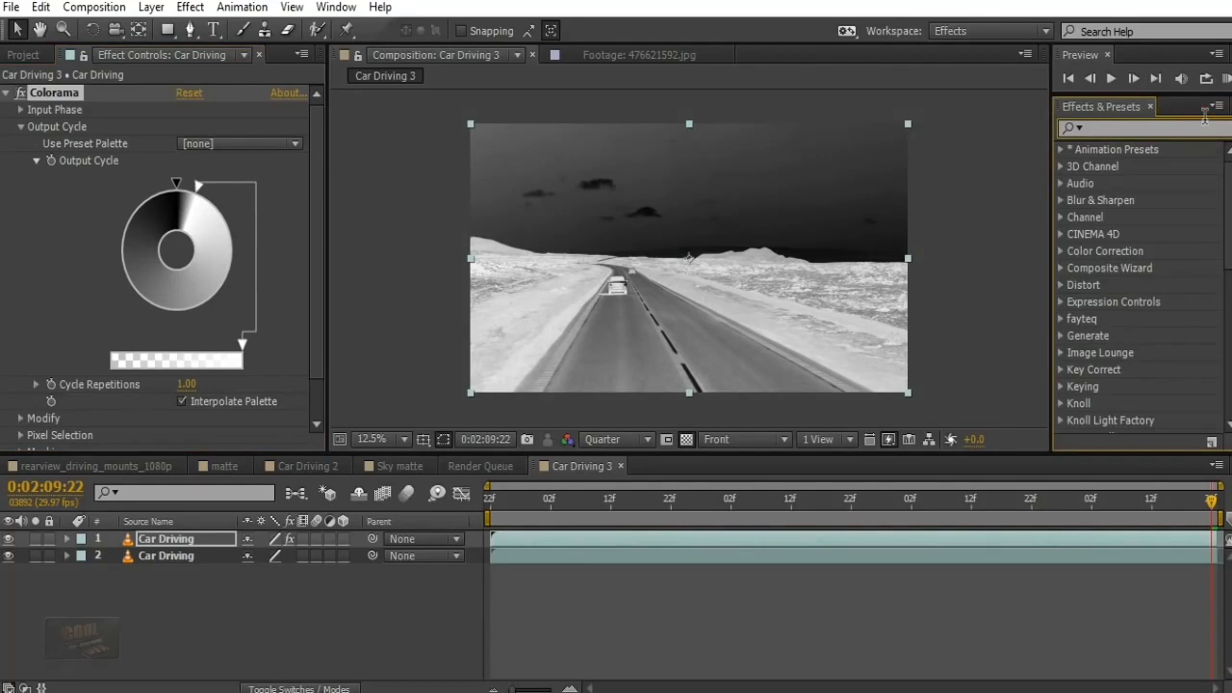
pyautogui.write('levels')
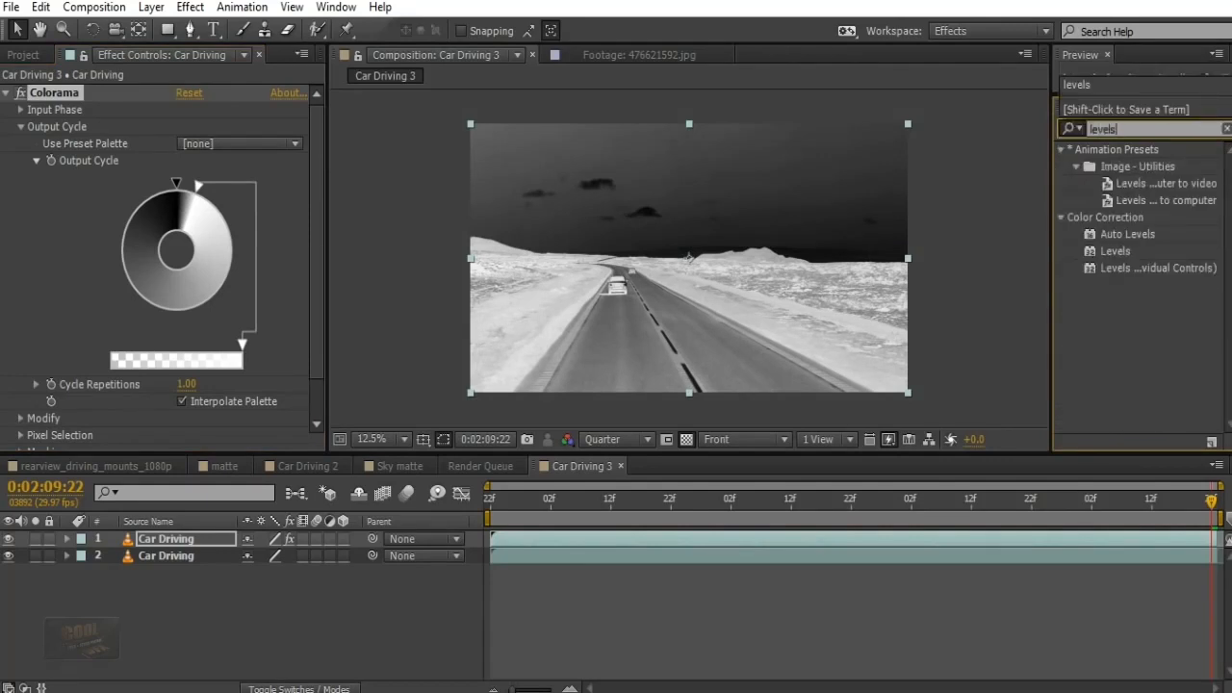
pyautogui.press('Return')
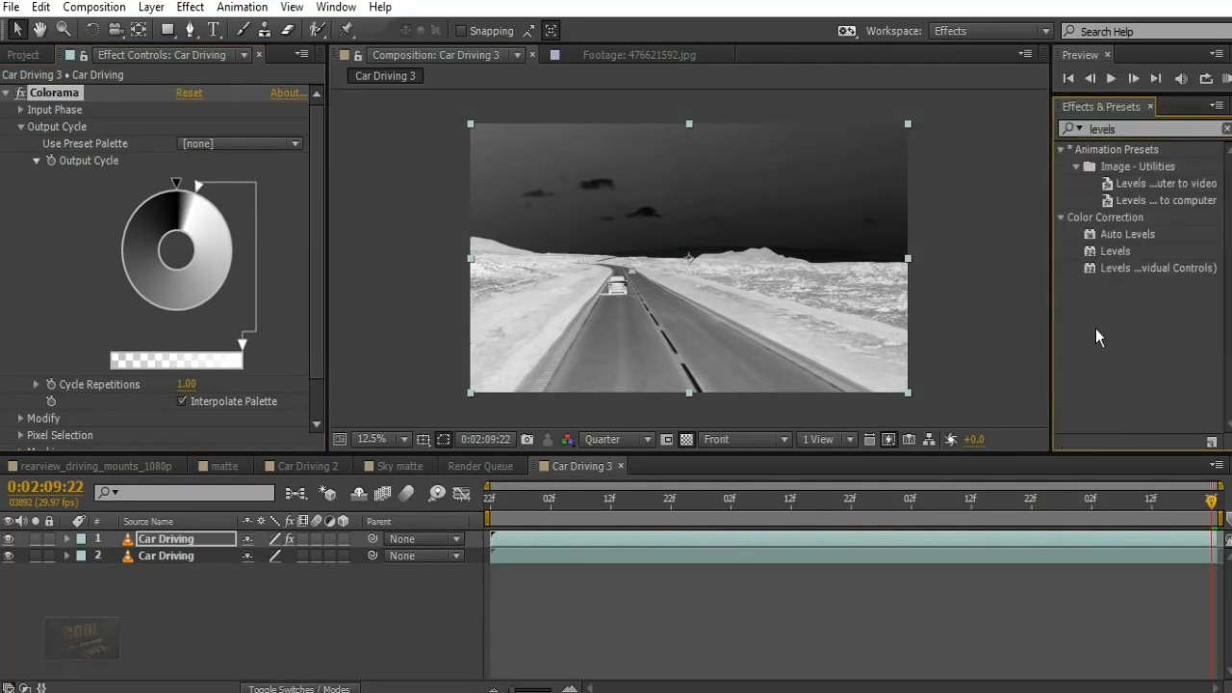
pyautogui.click(1114, 253)
pyautogui.moveTo(1102, 252); pyautogui.dragTo(172, 542)
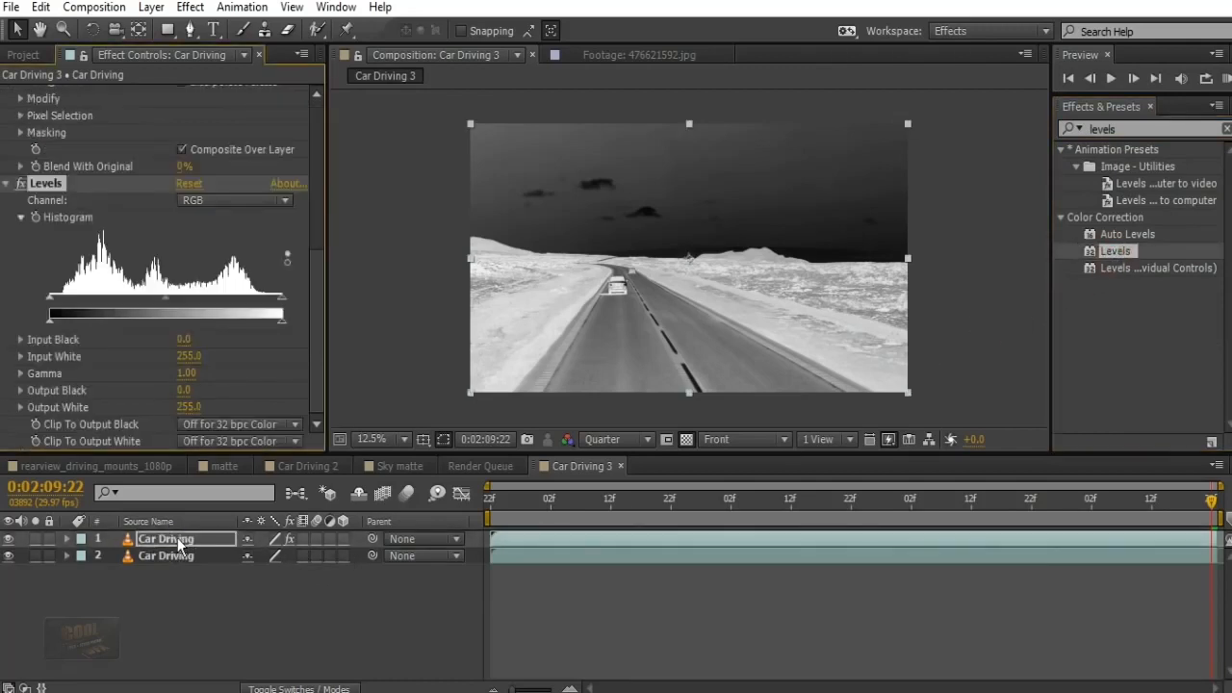
# Rename the upper Car Driving layer to matte
pyautogui.rightClick(178, 540)
pyautogui.click(54, 617)
pyautogui.click(183, 542)
pyautogui.press('Return')
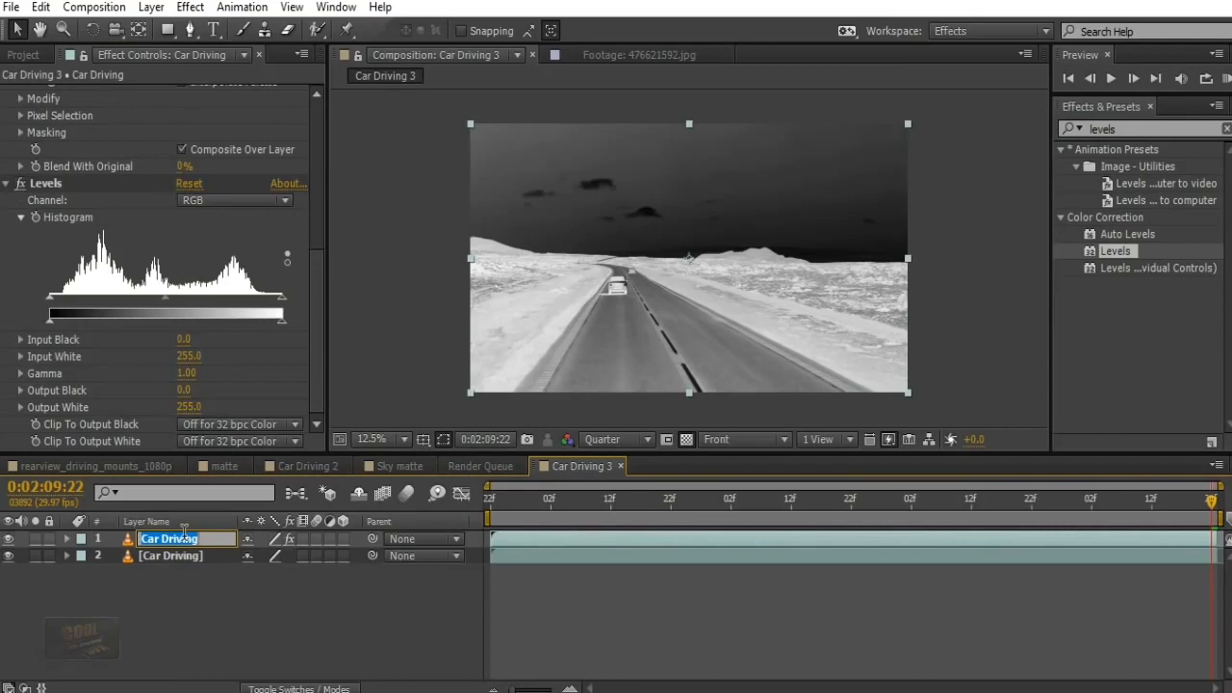
pyautogui.write('matte')
pyautogui.press('Return')
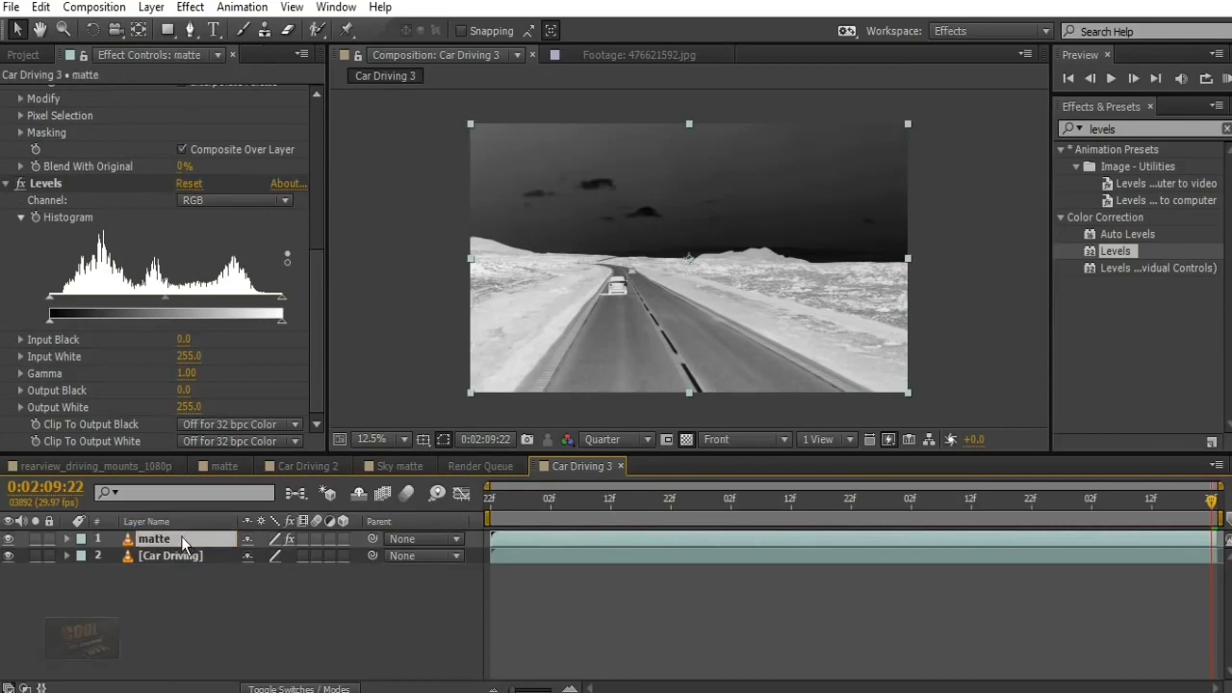
# Increase the matte's contrast in Levels with Input Black at 99 and Input White at 218
pyautogui.click(254, 389)
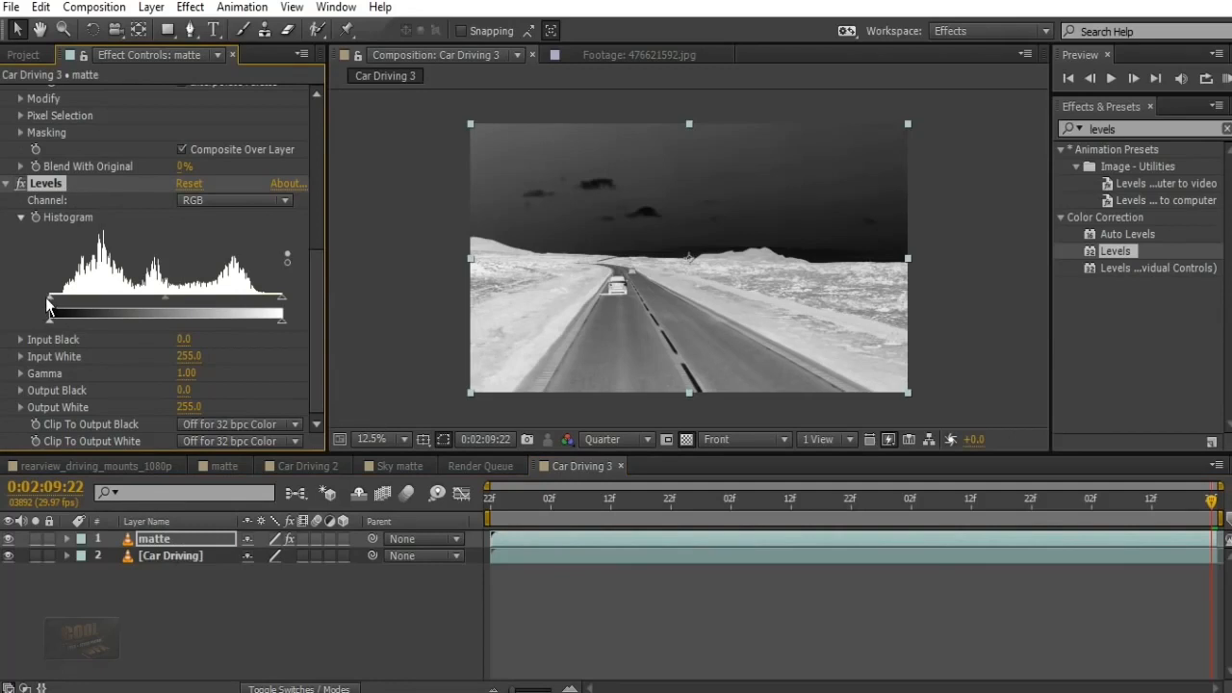
pyautogui.moveTo(51, 304); pyautogui.dragTo(97, 299)
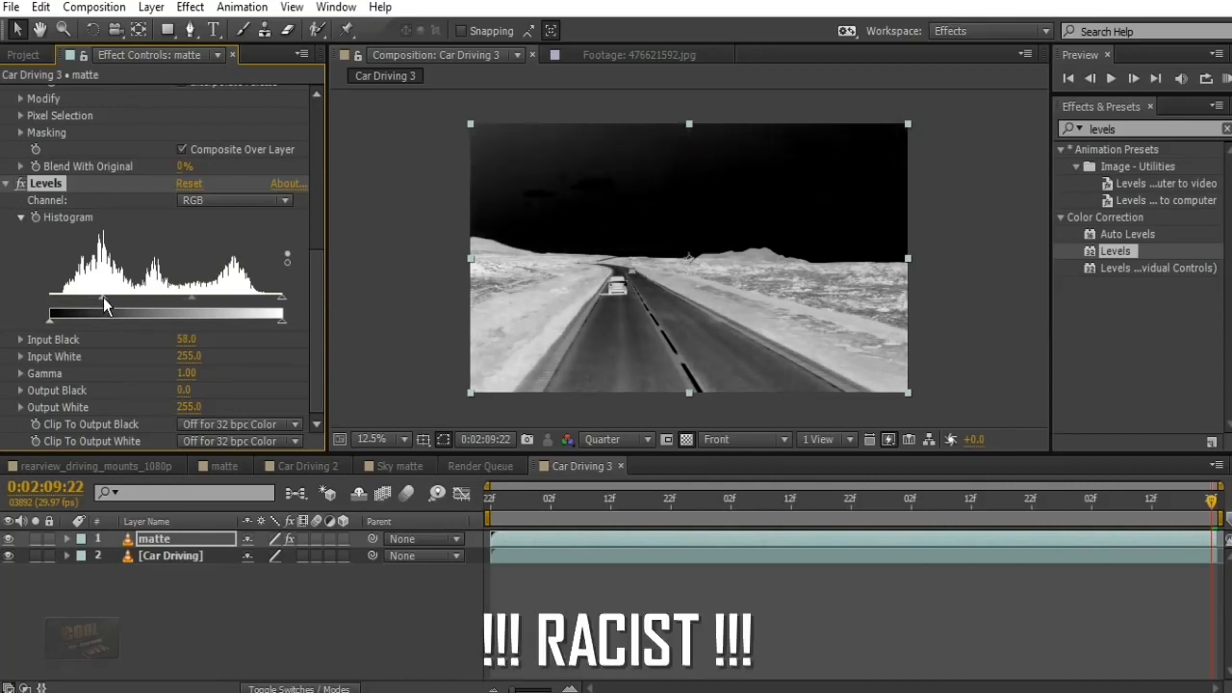
pyautogui.moveTo(109, 304); pyautogui.dragTo(128, 298)
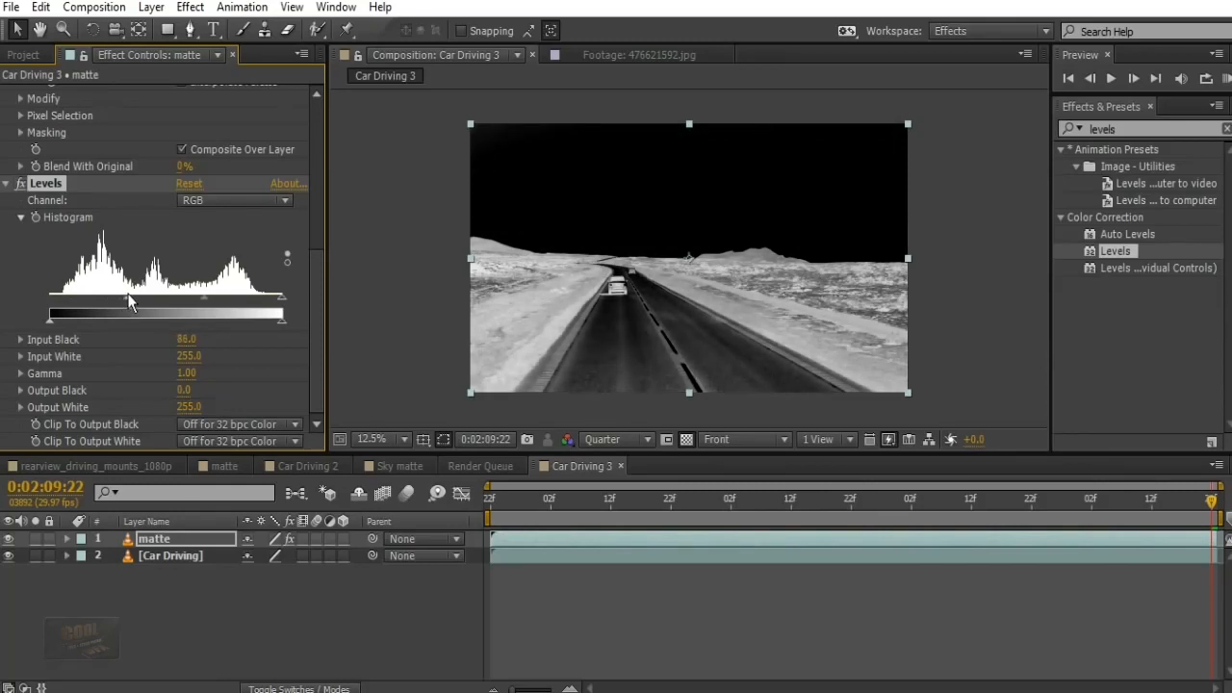
pyautogui.moveTo(282, 307); pyautogui.dragTo(249, 305)
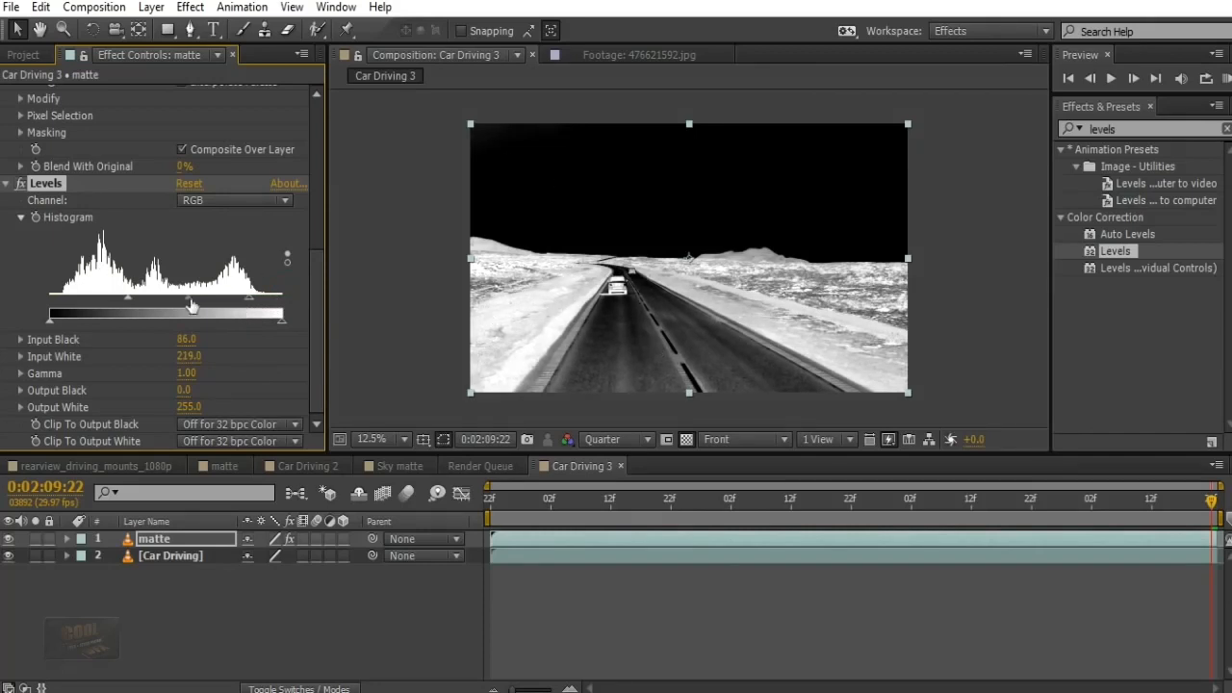
pyautogui.moveTo(252, 301); pyautogui.dragTo(248, 297)
pyautogui.moveTo(132, 300); pyautogui.dragTo(141, 299)
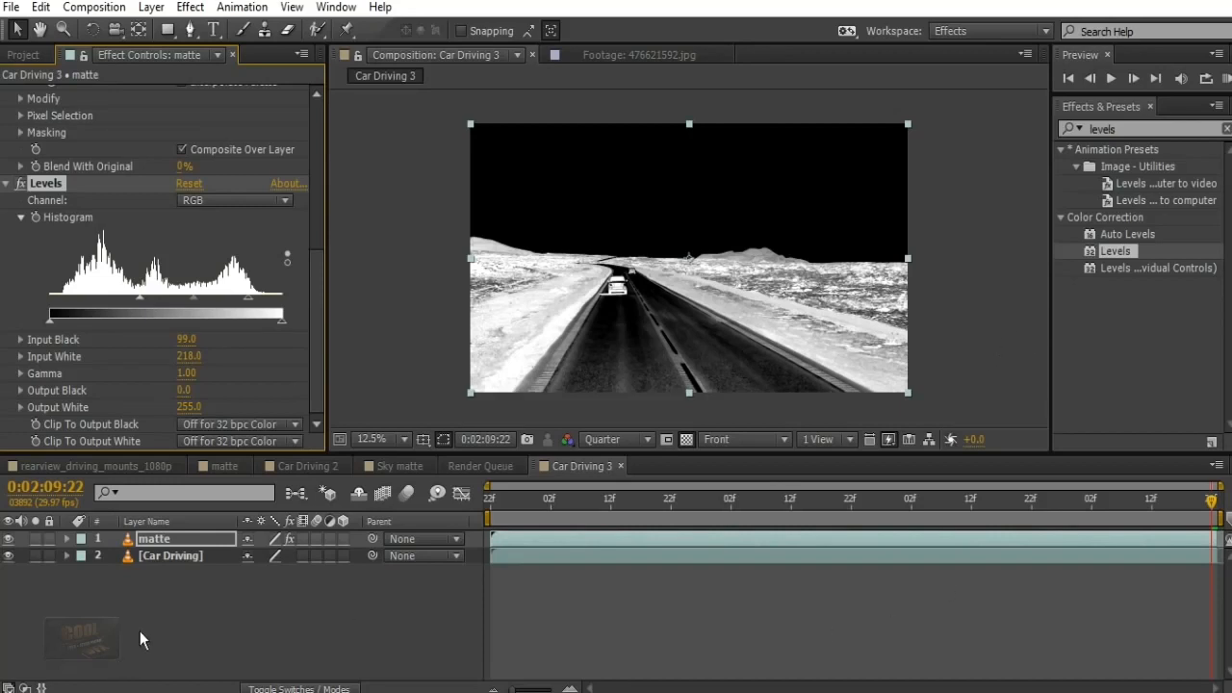
# Add a white solid at composition size (3840 x 2160 px) above the matte layer and hide it
pyautogui.hotkey('ctrl', 'y')
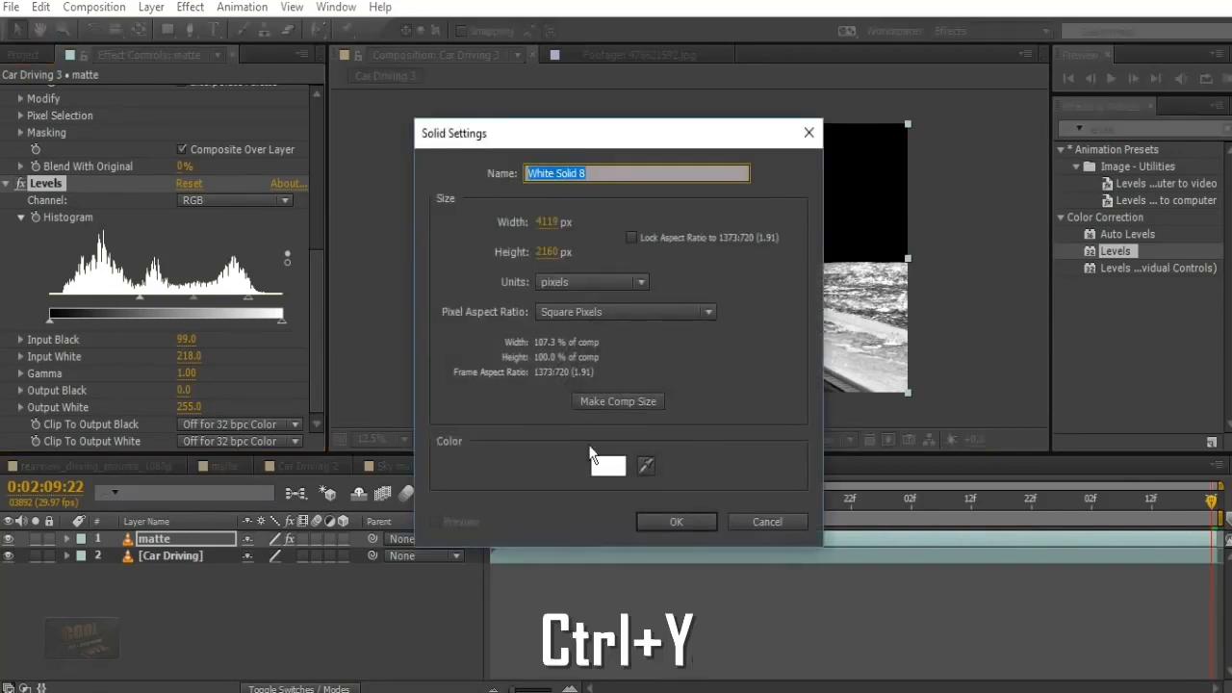
pyautogui.click(632, 401)
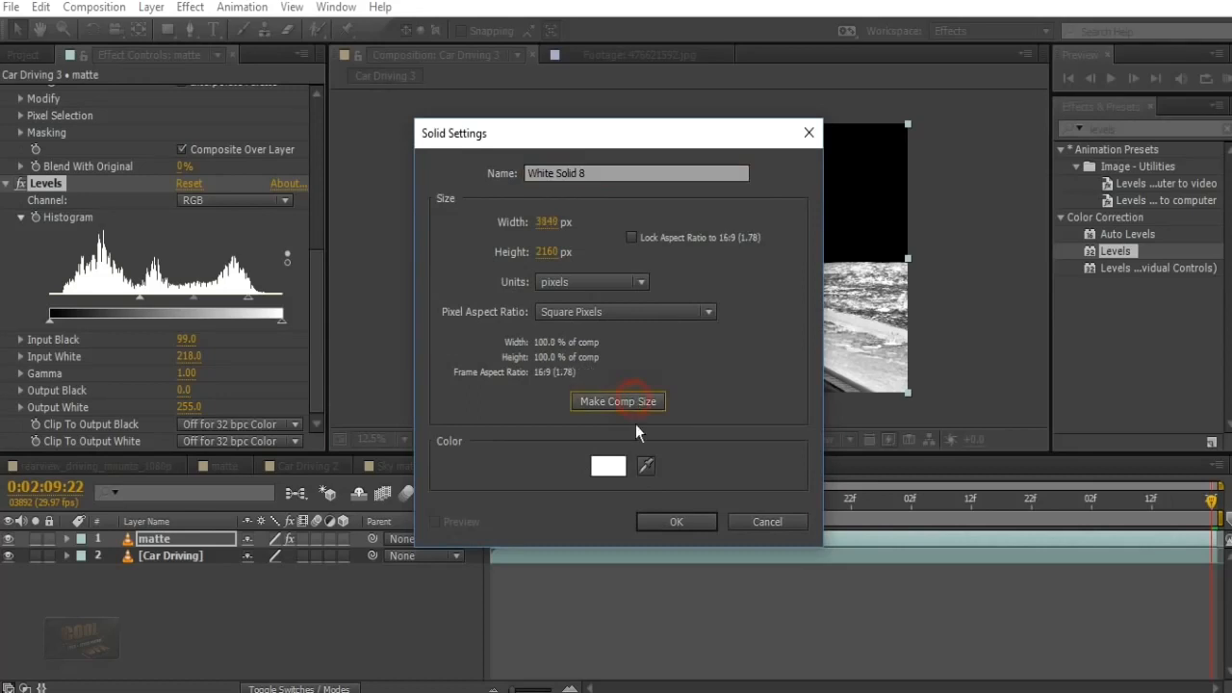
pyautogui.click(677, 522)
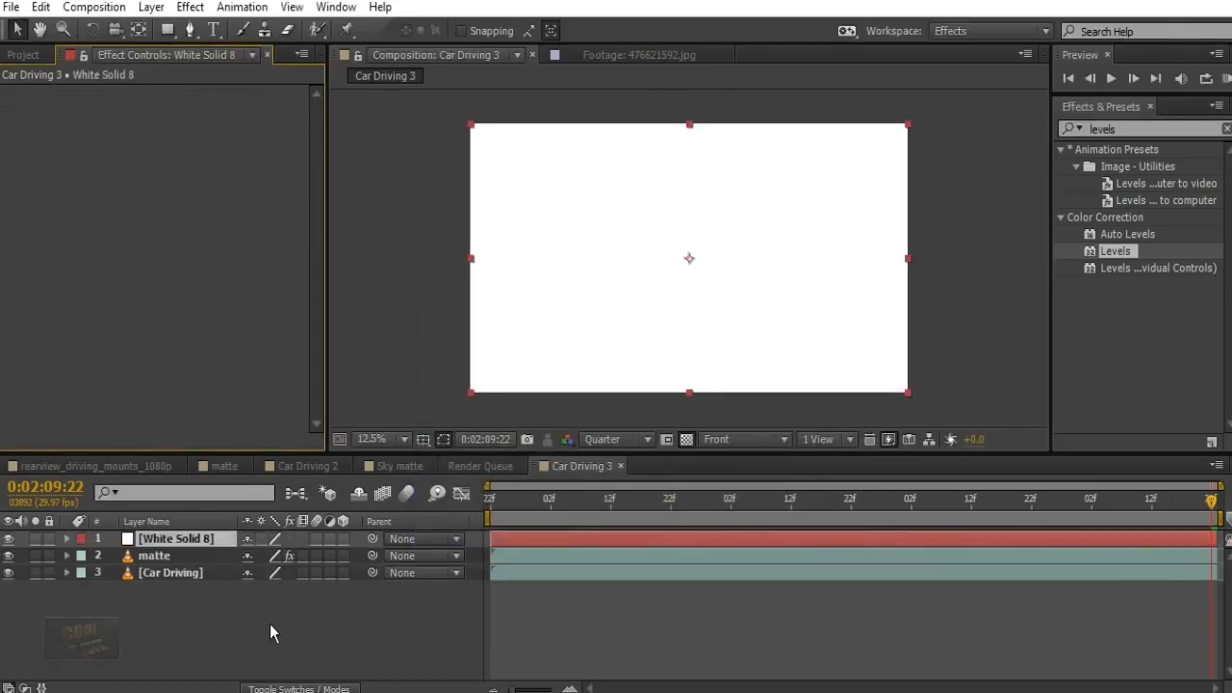
pyautogui.click(10, 541)
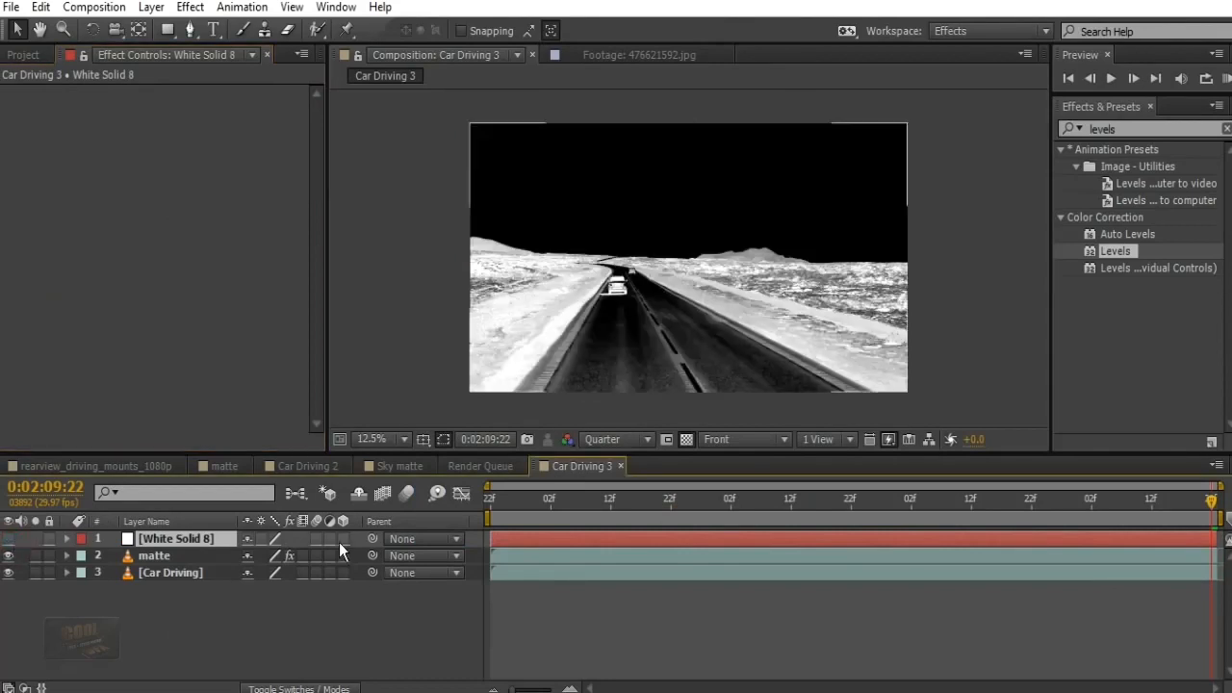
# Start a Pen mask on the white solid at the frame's left edge, tracing the crest and downward slope of the left hill
pyautogui.click(190, 28)
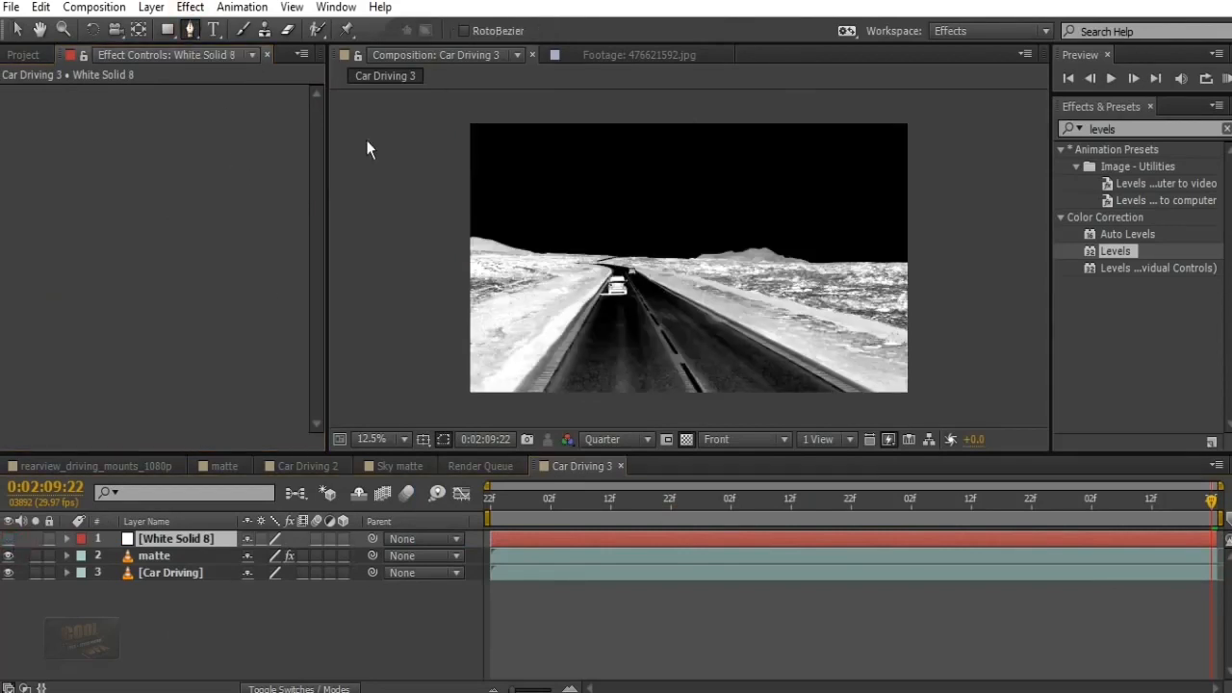
pyautogui.scroll(1, 449, 241)
pyautogui.moveTo(424, 262); pyautogui.dragTo(797, 239)
pyautogui.scroll(1, 661, 248)
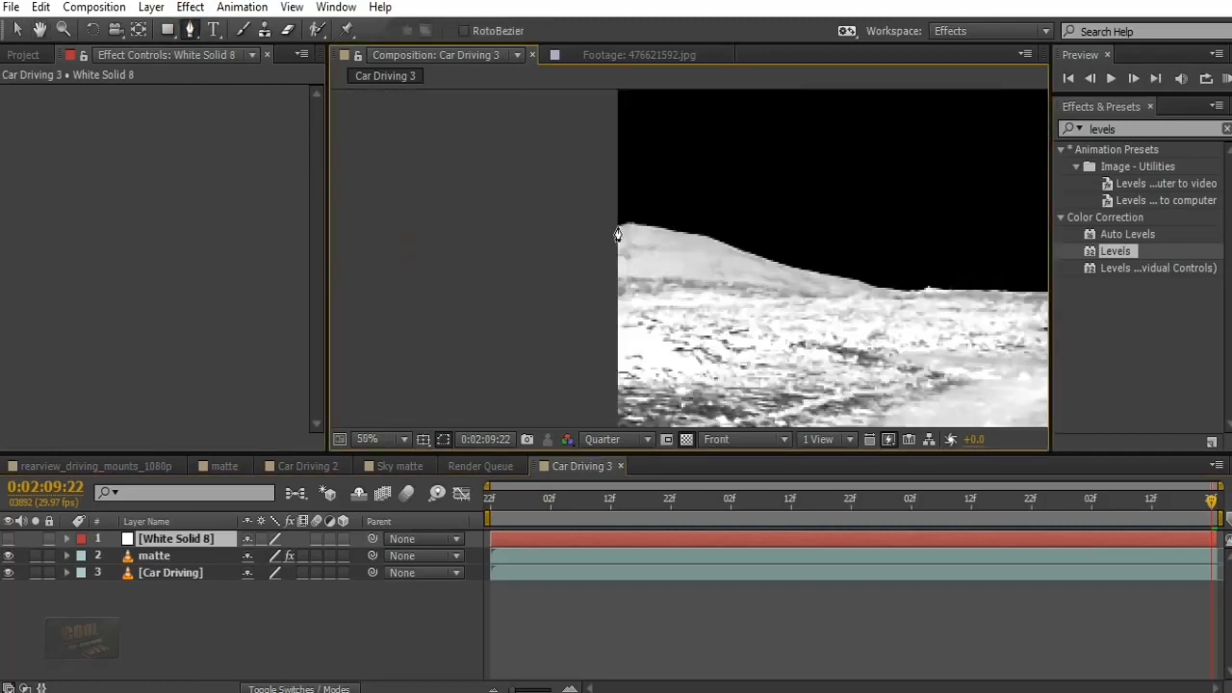
pyautogui.scroll(1, 617, 234)
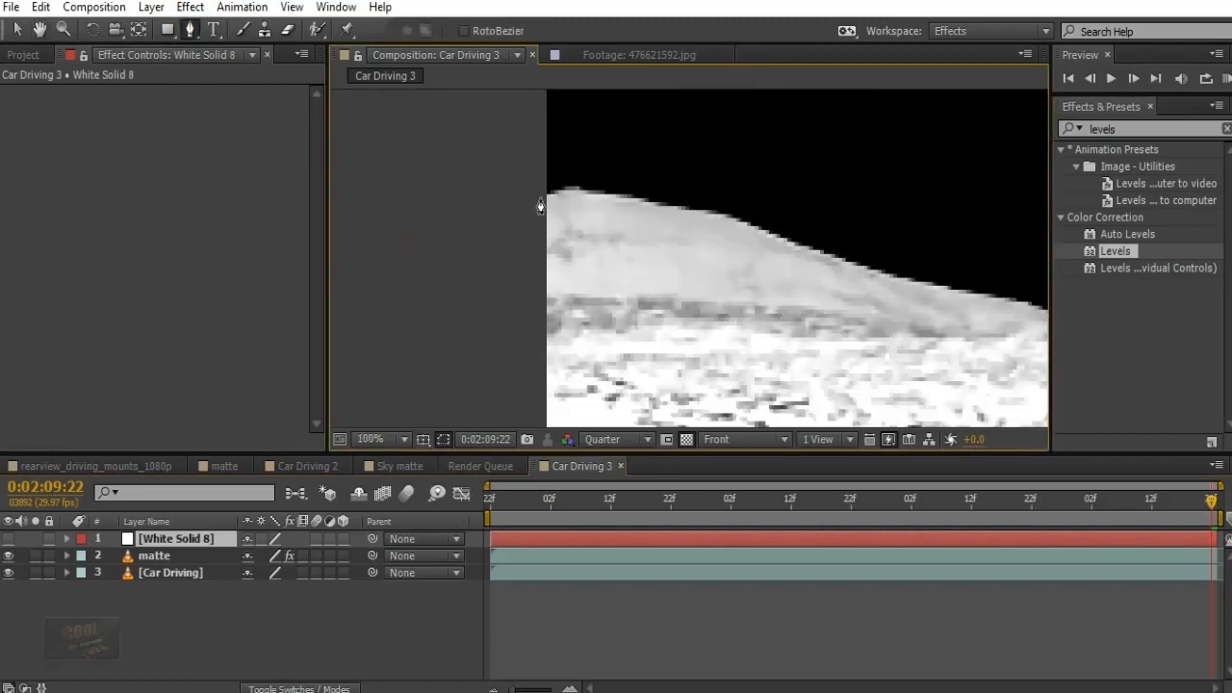
pyautogui.click(541, 198)
pyautogui.click(573, 185)
pyautogui.click(609, 194)
pyautogui.click(678, 205)
pyautogui.click(721, 211)
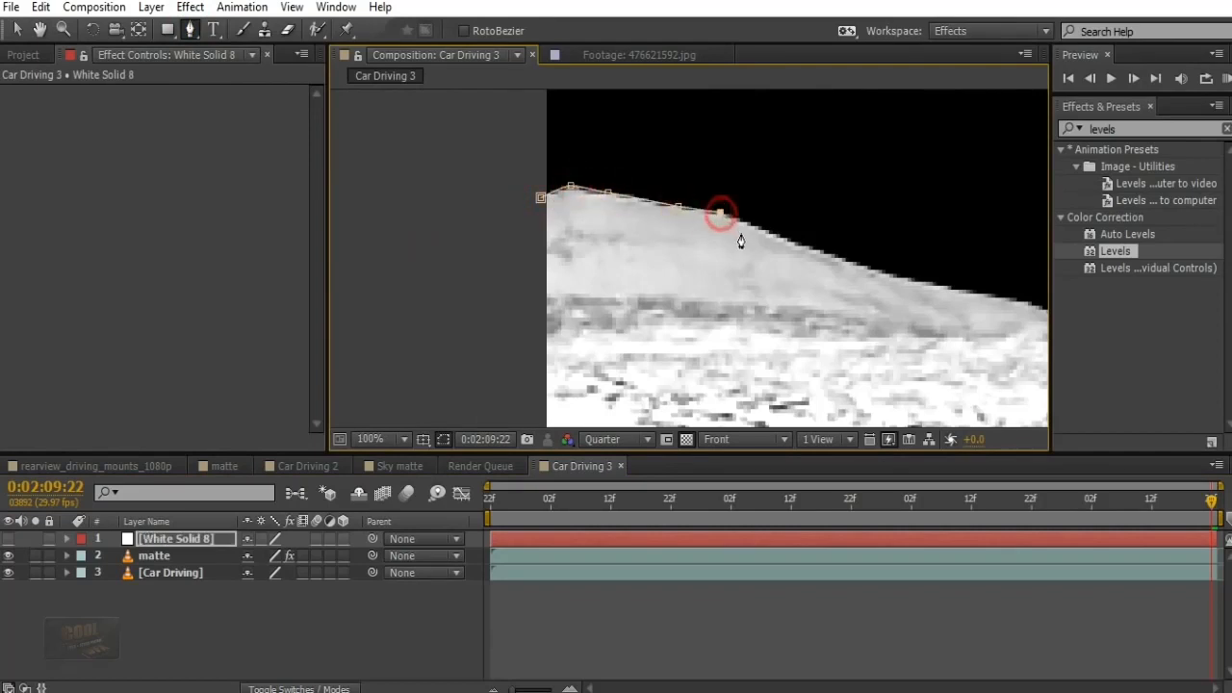
pyautogui.click(785, 239)
pyautogui.click(915, 281)
# Continue the white solid's mask along the flat horizon from the left hill to just past the far end of the road
pyautogui.press('space')
pyautogui.moveTo(972, 289); pyautogui.dragTo(755, 247)
pyautogui.click(775, 249)
pyautogui.click(830, 261)
pyautogui.click(881, 274)
pyautogui.click(940, 275)
pyautogui.click(967, 271)
pyautogui.moveTo(982, 281); pyautogui.dragTo(594, 276)
pyautogui.click(790, 270)
pyautogui.click(869, 276)
pyautogui.click(886, 279)
pyautogui.moveTo(1033, 293); pyautogui.dragTo(626, 270)
pyautogui.click(663, 268)
pyautogui.click(712, 280)
pyautogui.click(805, 286)
pyautogui.click(855, 286)
pyautogui.click(893, 282)
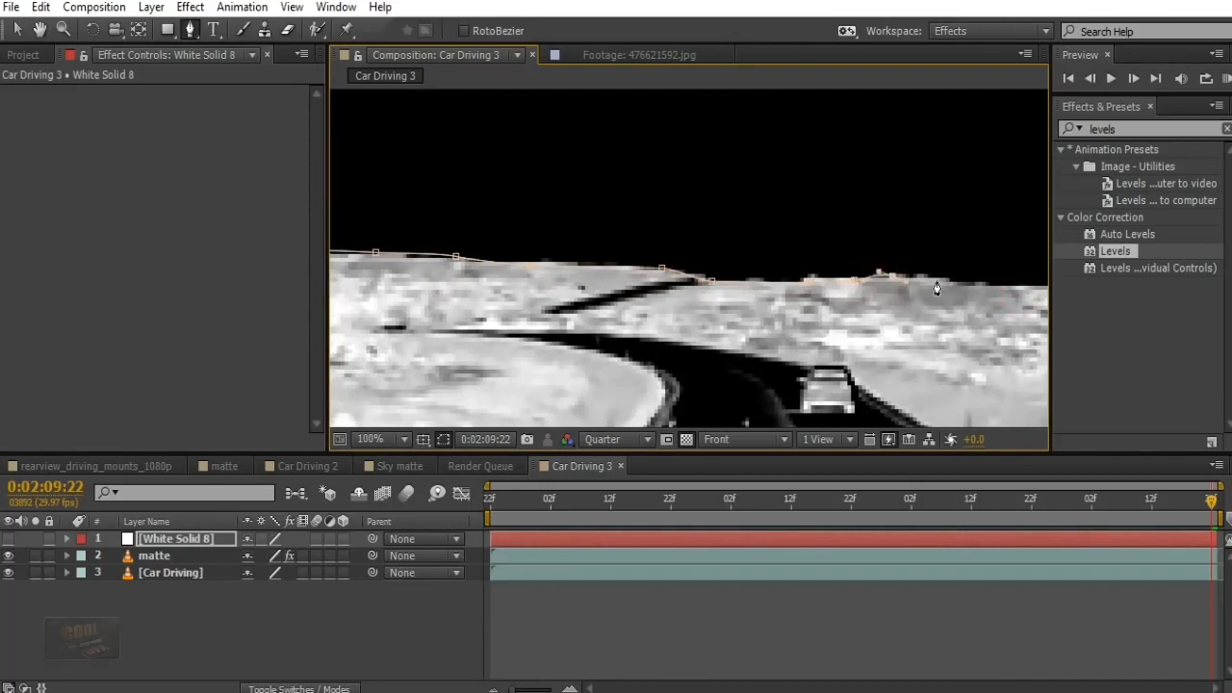
pyautogui.click(946, 286)
# Extend the mask outline along the horizon beyond the road and up over the first foothills of the right mountain
pyautogui.moveTo(1035, 292); pyautogui.dragTo(623, 293)
pyautogui.click(657, 293)
pyautogui.click(801, 296)
pyautogui.click(846, 298)
pyautogui.click(864, 302)
pyautogui.click(889, 292)
pyautogui.click(914, 295)
pyautogui.moveTo(936, 304); pyautogui.dragTo(666, 343)
pyautogui.click(777, 302)
pyautogui.click(835, 304)
pyautogui.click(928, 277)
pyautogui.click(950, 277)
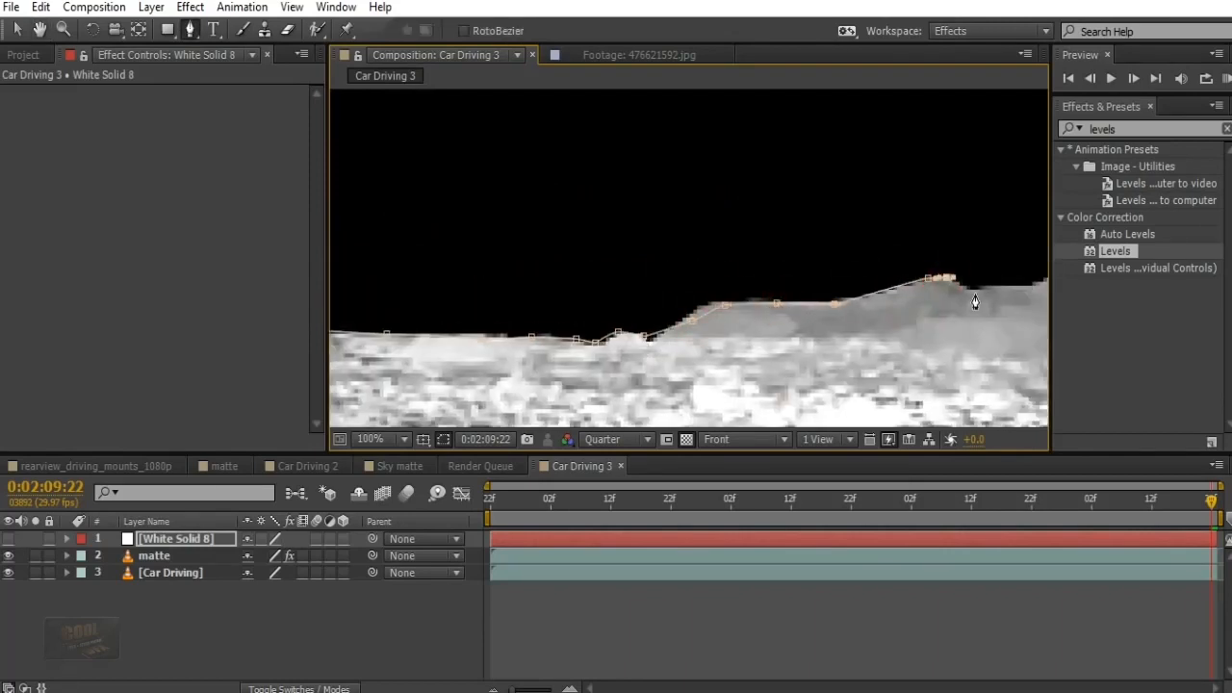
pyautogui.click(976, 293)
# Trace the mask outline over the right mountain's ridge and its summit
pyautogui.moveTo(1017, 288); pyautogui.dragTo(727, 295)
pyautogui.click(724, 295)
pyautogui.click(785, 270)
pyautogui.click(825, 268)
pyautogui.click(868, 276)
pyautogui.click(926, 255)
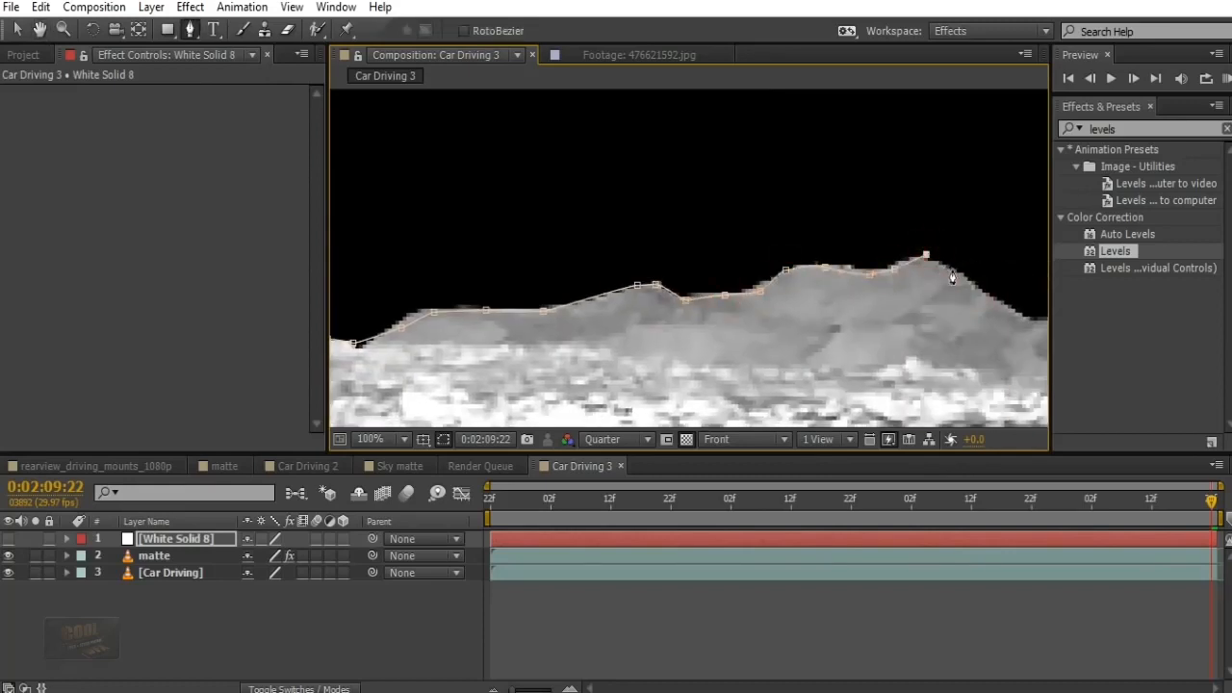
pyautogui.click(952, 269)
# Trace the mask down the mountain's right slope and along the horizon to a point outside the frame's right edge
pyautogui.moveTo(978, 303); pyautogui.dragTo(649, 194)
pyautogui.click(705, 214)
pyautogui.click(736, 215)
pyautogui.click(752, 231)
pyautogui.click(775, 236)
pyautogui.click(817, 230)
pyautogui.click(865, 241)
pyautogui.click(947, 269)
pyautogui.moveTo(971, 279); pyautogui.dragTo(456, 231)
pyautogui.click(723, 211)
pyautogui.click(955, 212)
pyautogui.scroll(-8, 762, 330)
pyautogui.click(743, 357)
pyautogui.scroll(3, 682, 269)
pyautogui.hotkey('ctrl', 'z')
pyautogui.hotkey('ctrl', 'z')
pyautogui.moveTo(997, 218)
pyautogui.mouseDown()
pyautogui.moveTo(1011, 234)
pyautogui.moveTo(996, 221)
pyautogui.moveTo(1009, 236)
pyautogui.moveTo(997, 233)
pyautogui.mouseUp()
pyautogui.hotkey('ctrl', 'z')
pyautogui.click(997, 233)
pyautogui.scroll(-2, 753, 373)
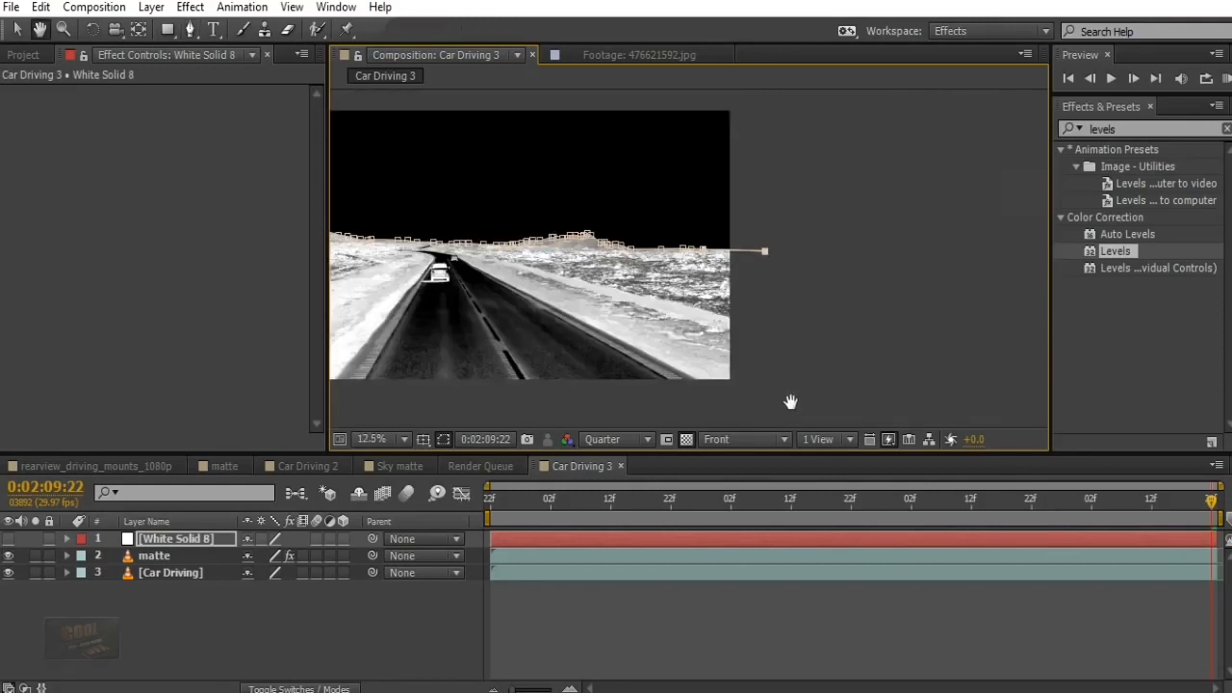
# Close the mask with points outside the frame around its bottom and left side so that it encloses the whole ground area
pyautogui.click(791, 401)
pyautogui.moveTo(696, 343); pyautogui.dragTo(907, 273)
pyautogui.click(760, 364)
pyautogui.click(568, 329)
pyautogui.hotkey('ctrl', 'z')
pyautogui.click(523, 386)
pyautogui.click(425, 341)
pyautogui.click(466, 197)
pyautogui.click(501, 159)
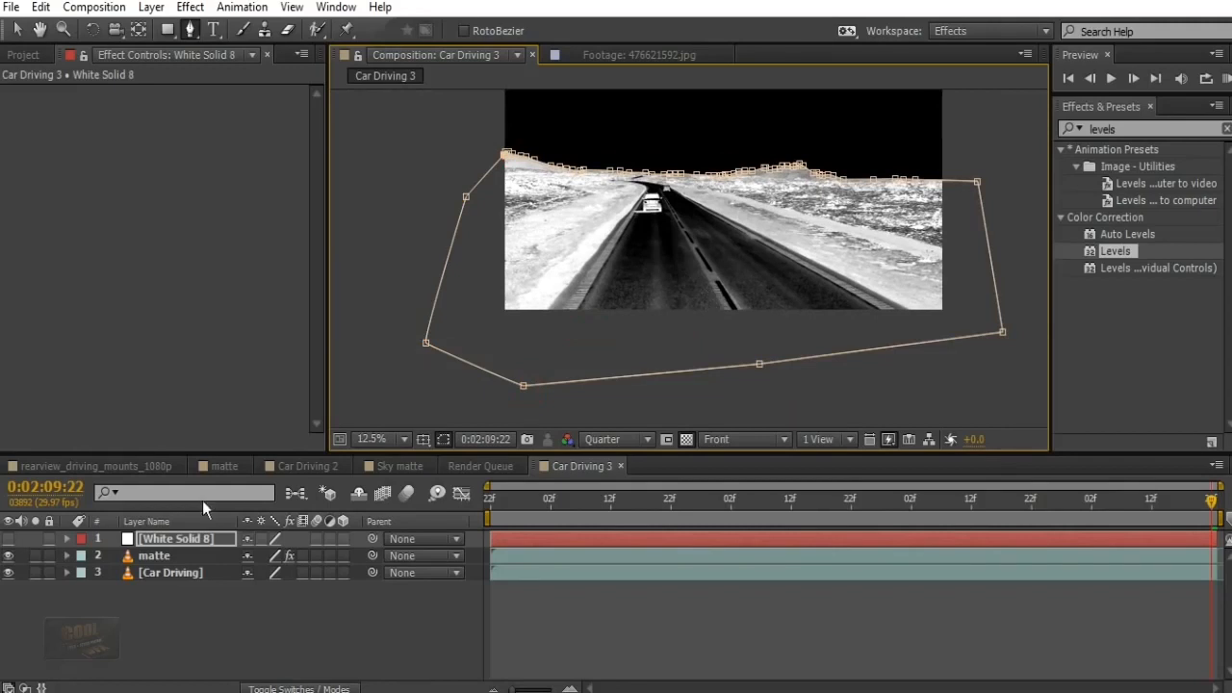
# Make the white solid visible and set its mask feather to 2 pixels
pyautogui.click(8, 539)
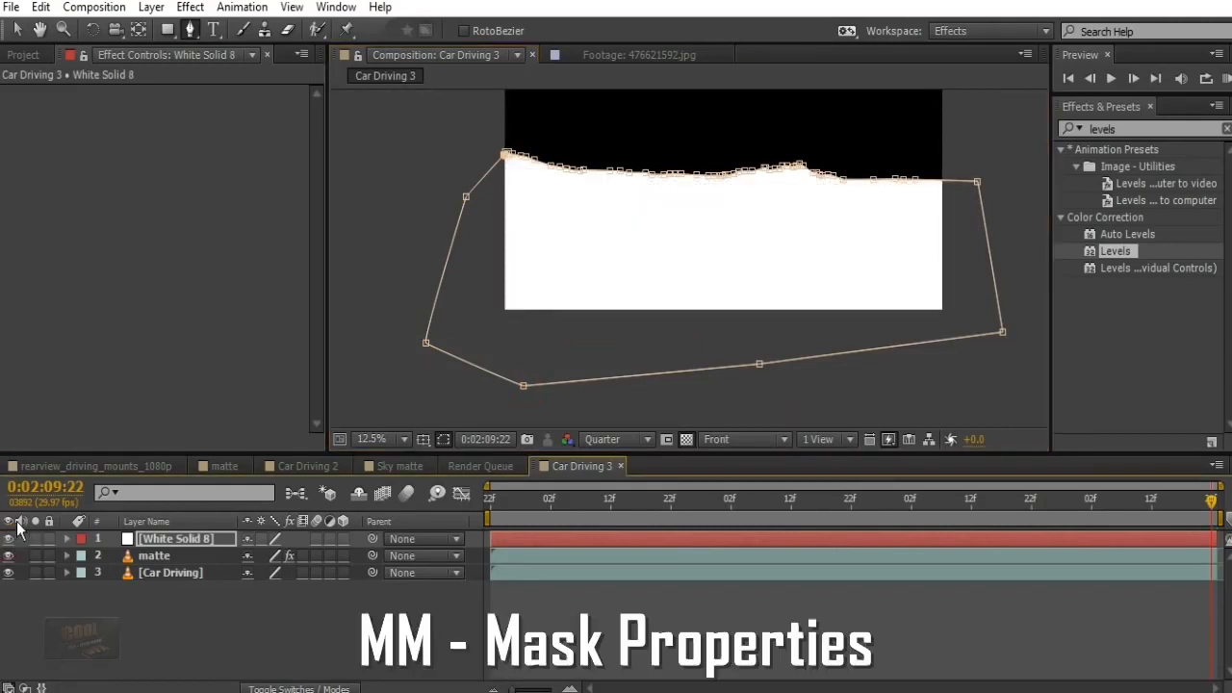
pyautogui.press('m')
pyautogui.press('m')
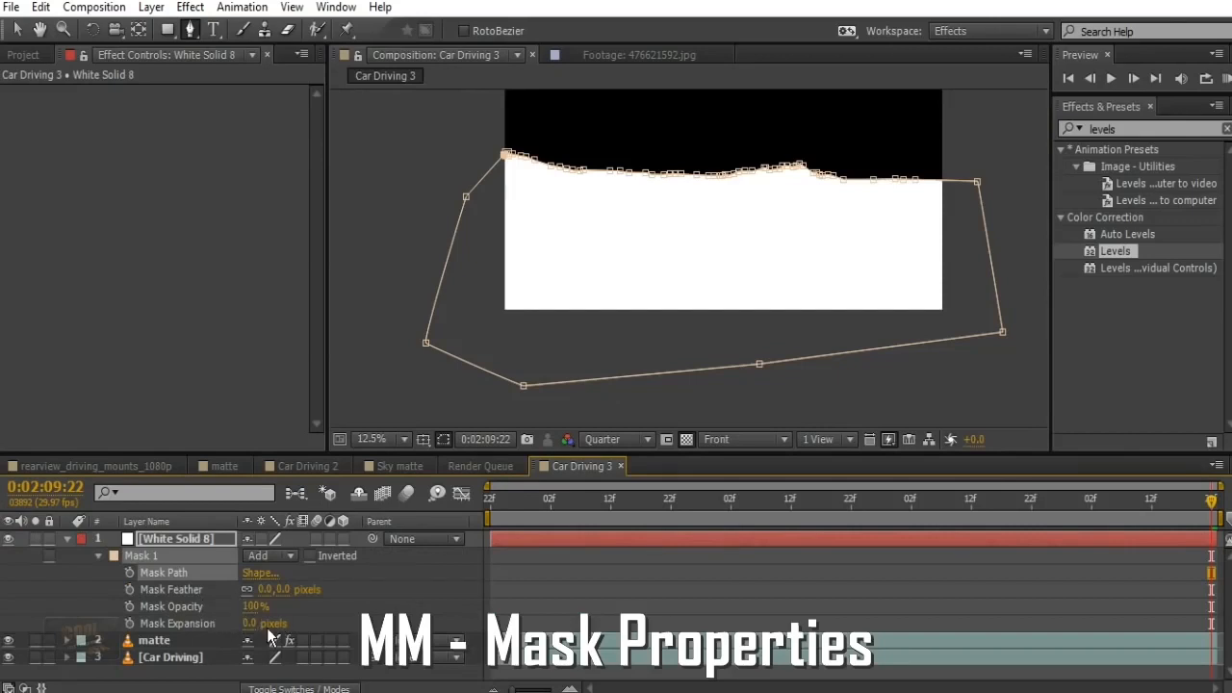
pyautogui.click(265, 597)
pyautogui.write('2')
pyautogui.press('Return')
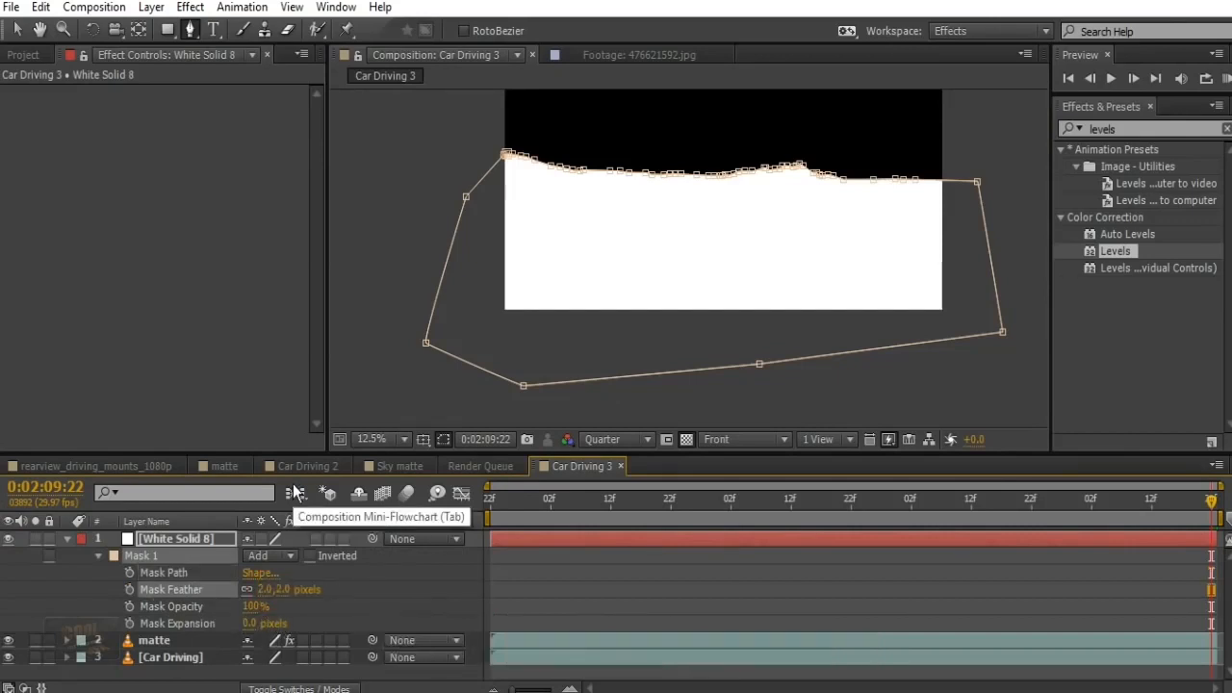
# Set the white solid's mask expansion to -5 pixels and deselect the layer
pyautogui.click(252, 625)
pyautogui.write('-5')
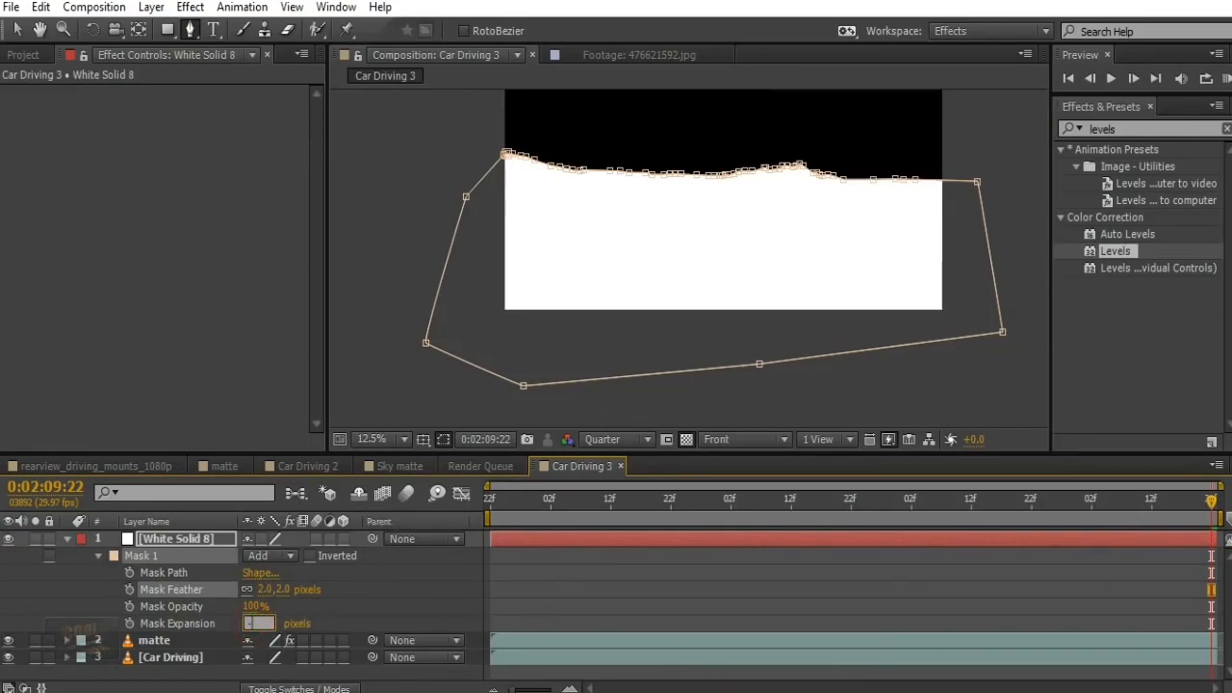
pyautogui.press('Return')
pyautogui.press('v')
pyautogui.click(1011, 378)
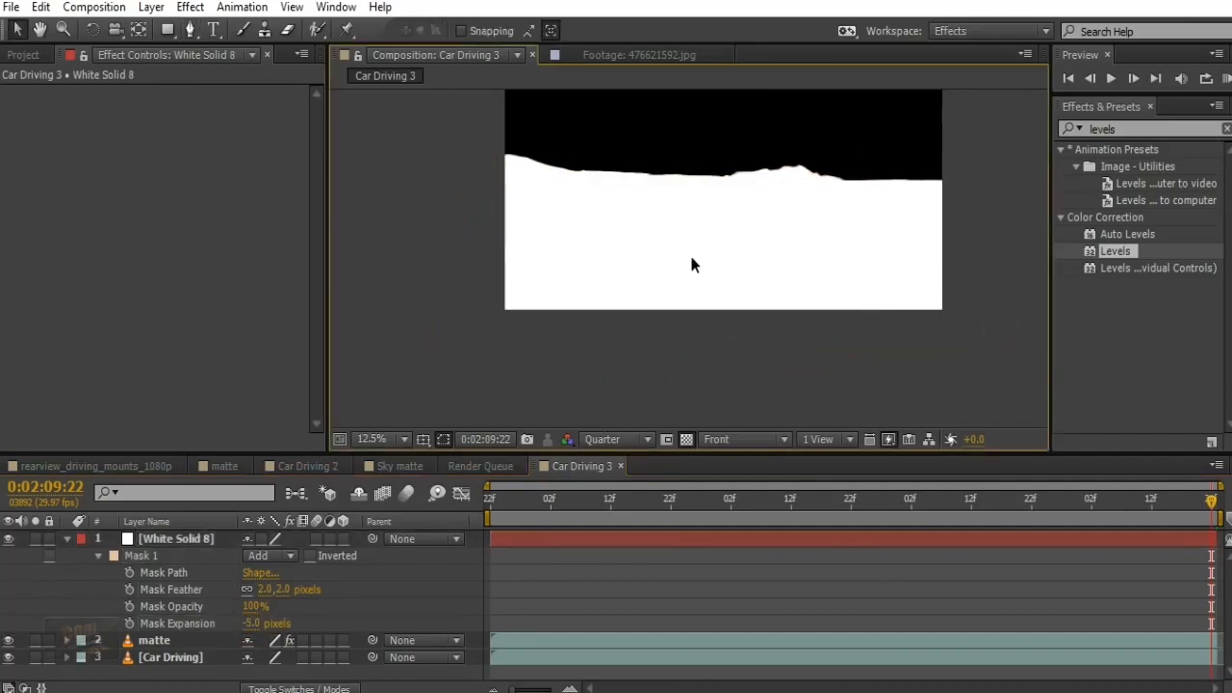
pyautogui.scroll(1, 751, 144)
pyautogui.moveTo(738, 154); pyautogui.dragTo(706, 269)
pyautogui.scroll(-1, 726, 138)
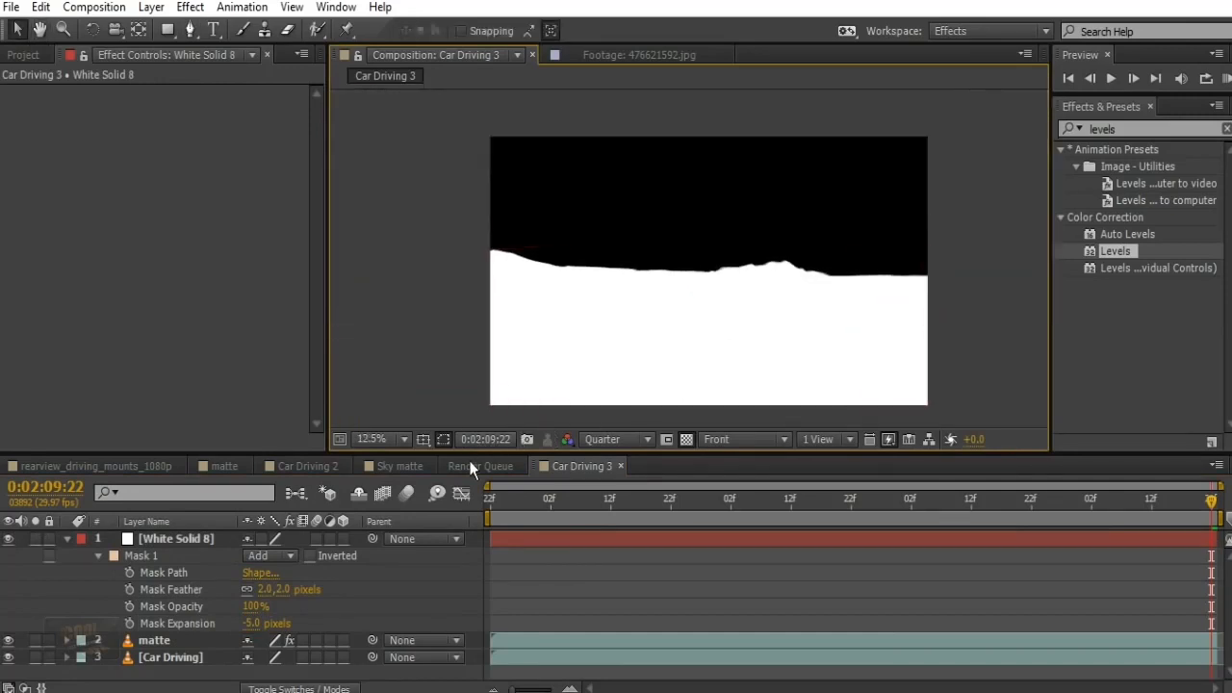
pyautogui.scroll(1, 728, 279)
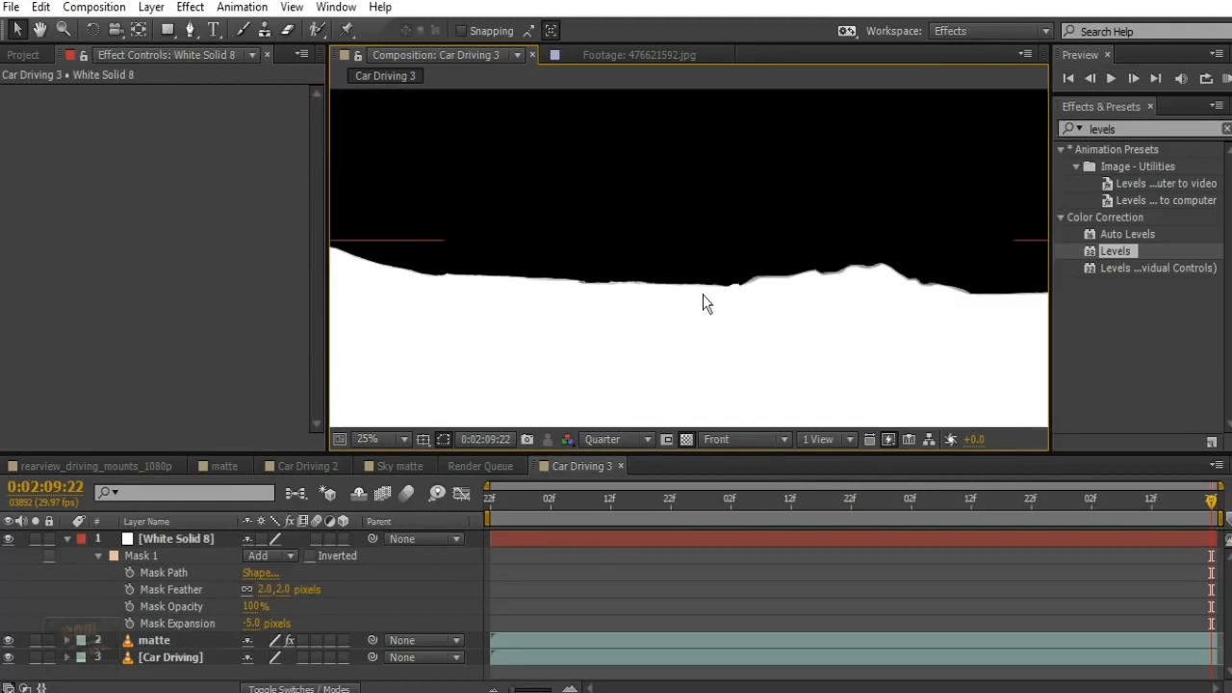
pyautogui.scroll(-1, 702, 292)
pyautogui.scroll(-1, 715, 295)
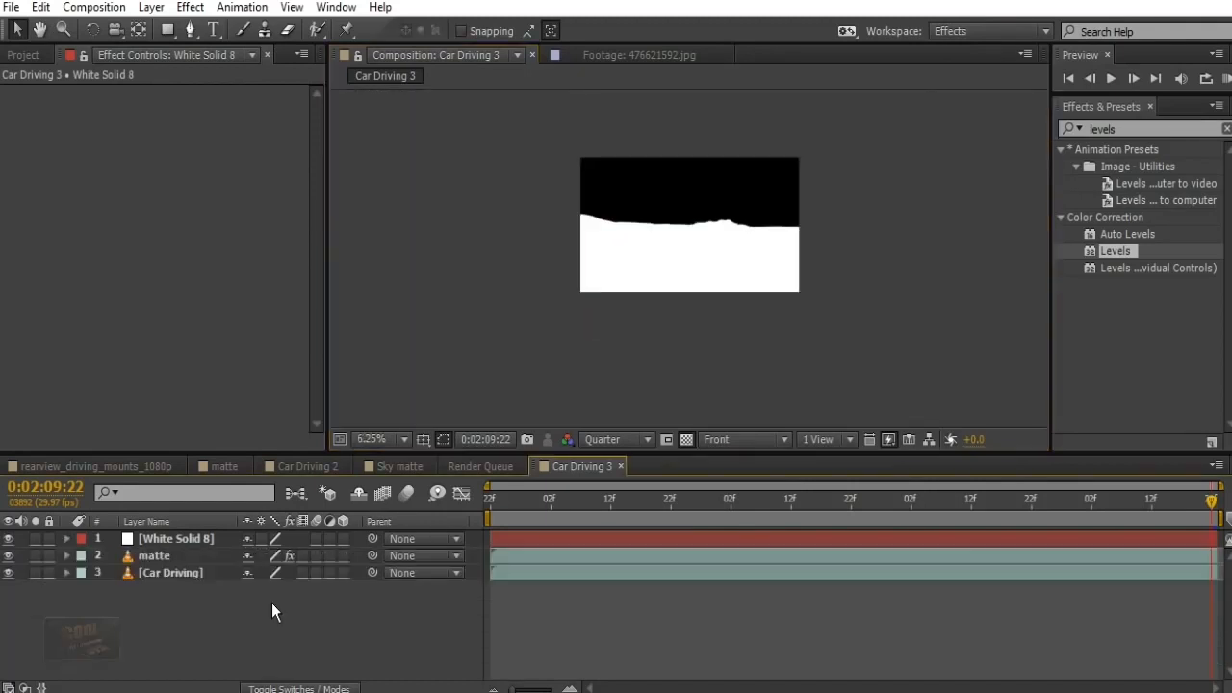
# Pre-compose the white solid and matte layers as "sky matte", moving all attributes into the new composition
pyautogui.click(147, 556)
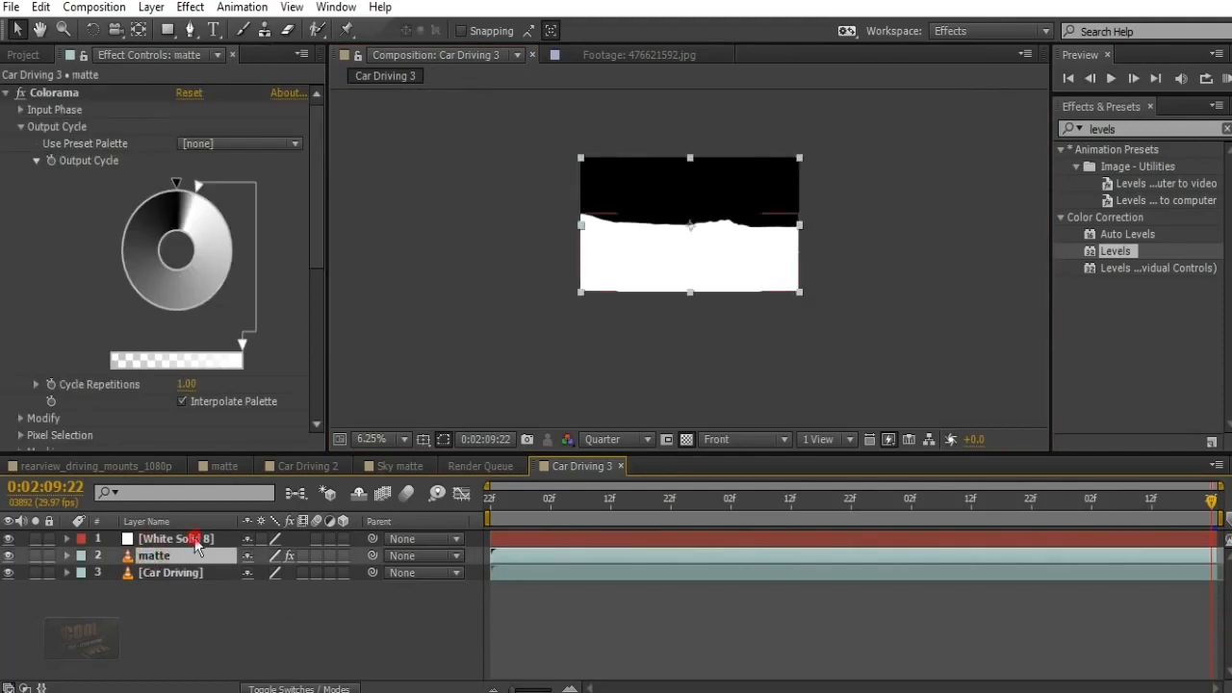
pyautogui.click(192, 538)
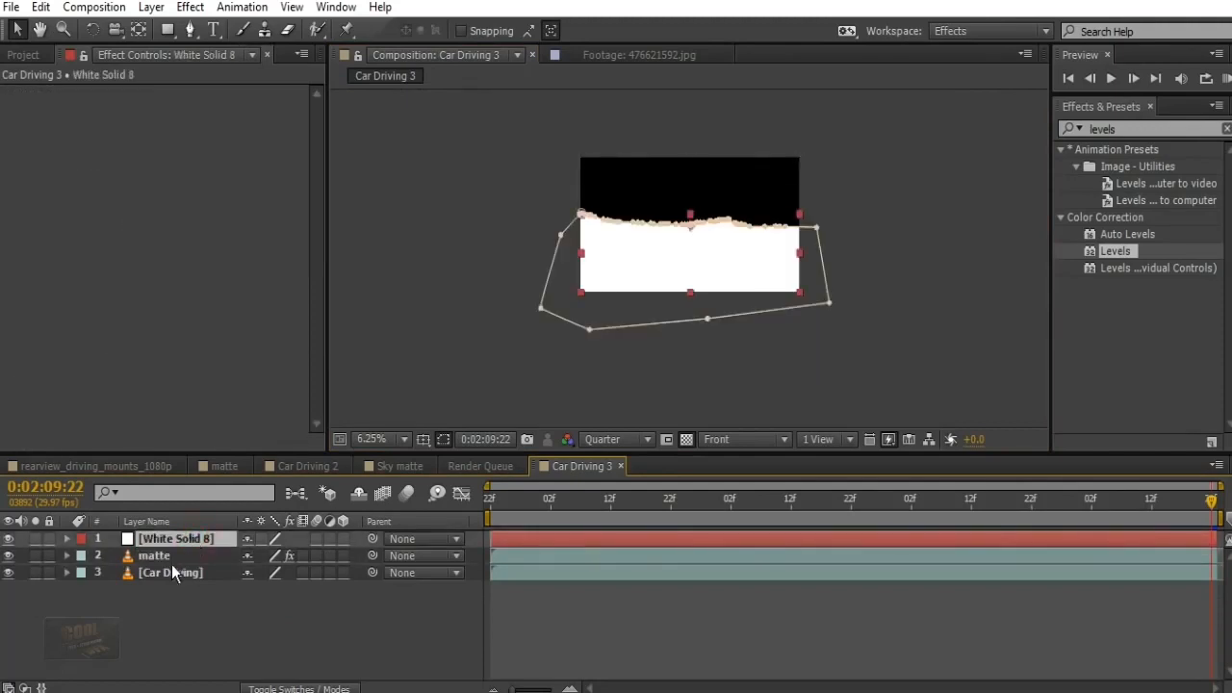
pyautogui.keyDown('ctrl'); pyautogui.click(176, 556); pyautogui.keyUp('ctrl')
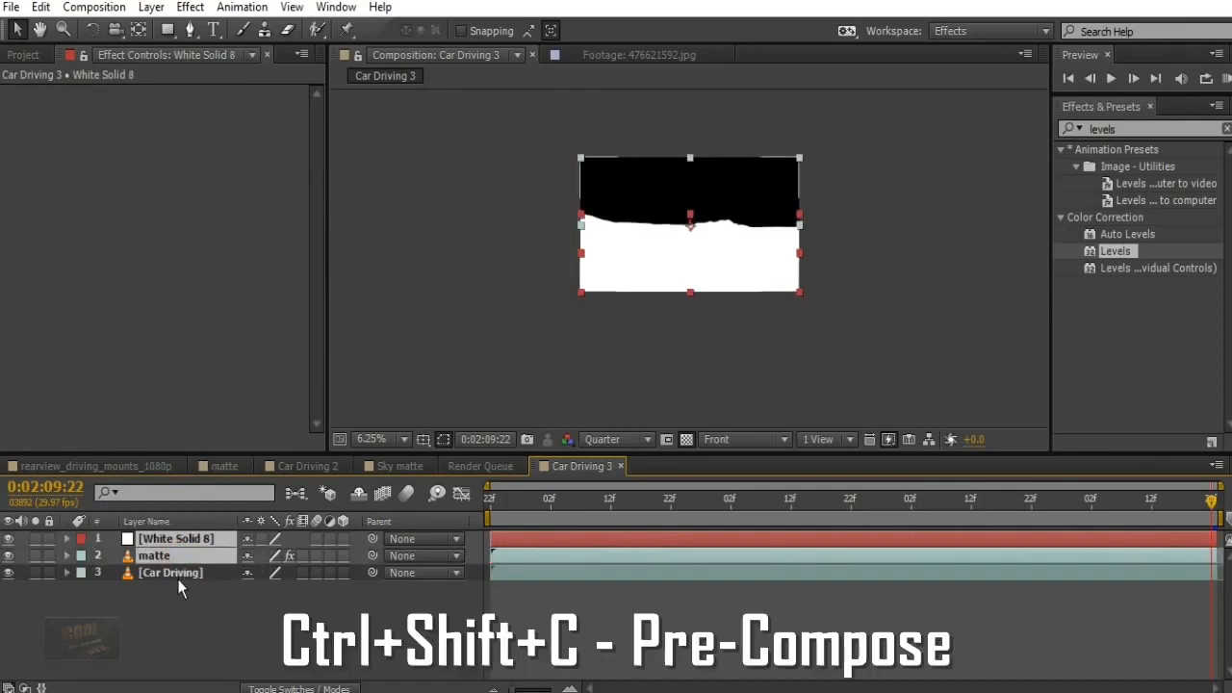
pyautogui.hotkey('ctrl', 'shift', 'c')
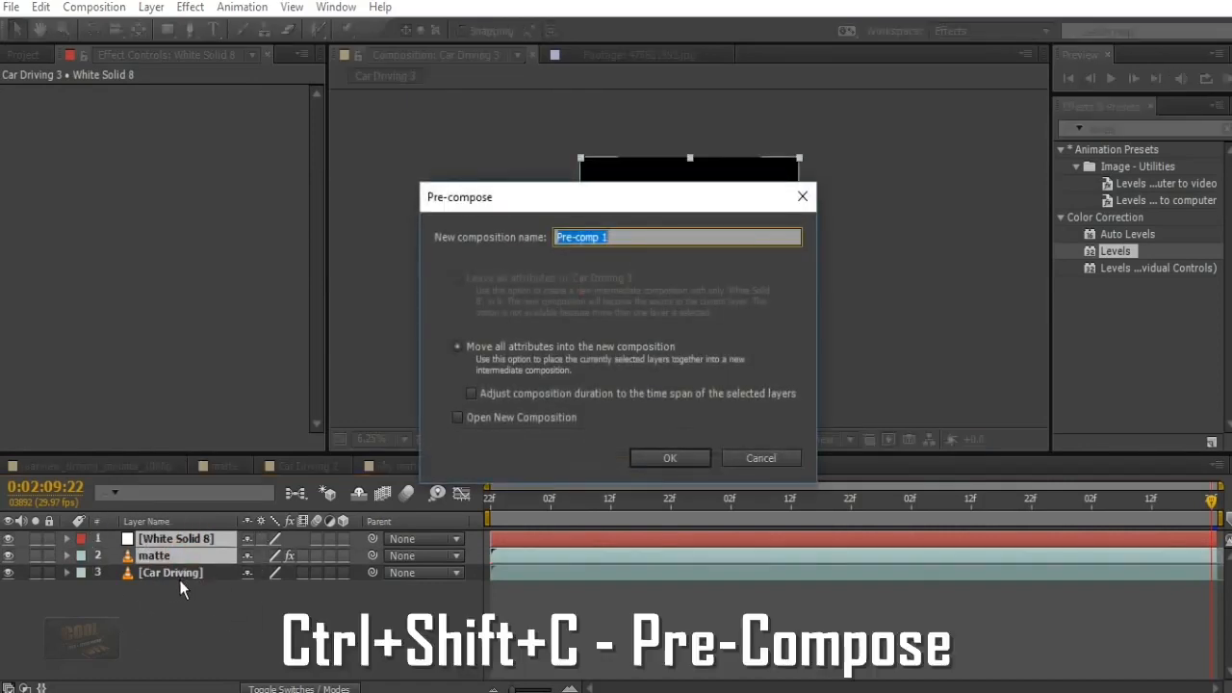
pyautogui.doubleClick(617, 237)
pyautogui.hotkey('ctrl', 'a')
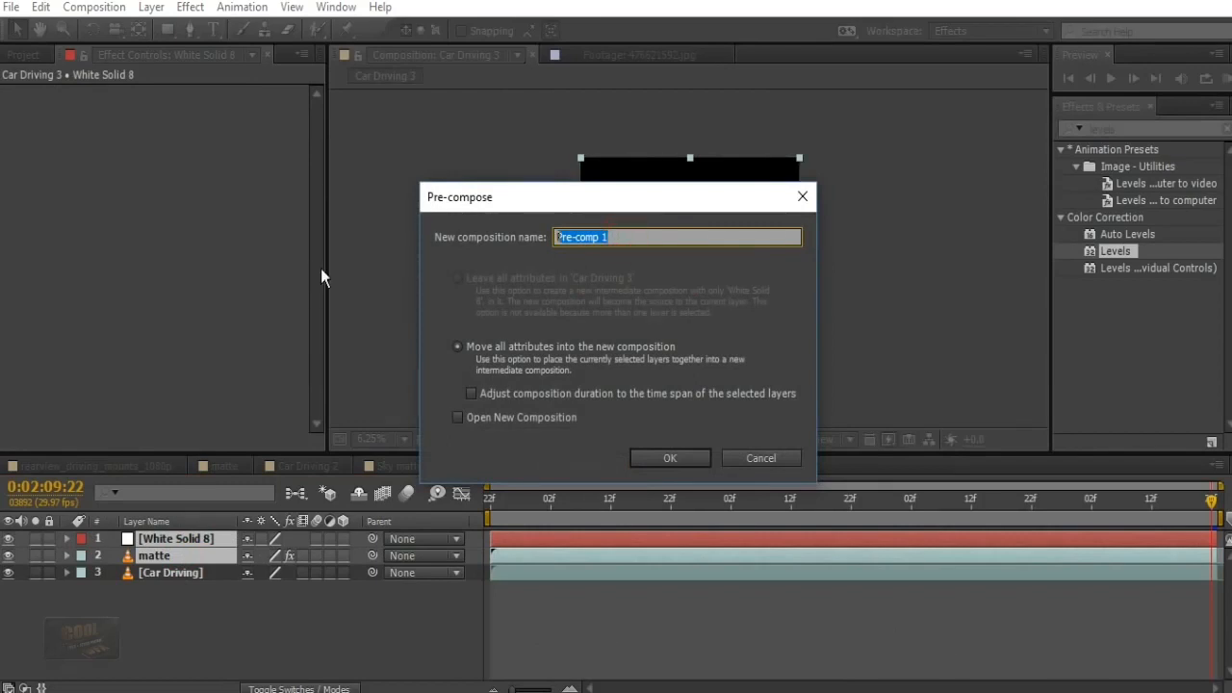
pyautogui.write('masky matte')
pyautogui.click(674, 459)
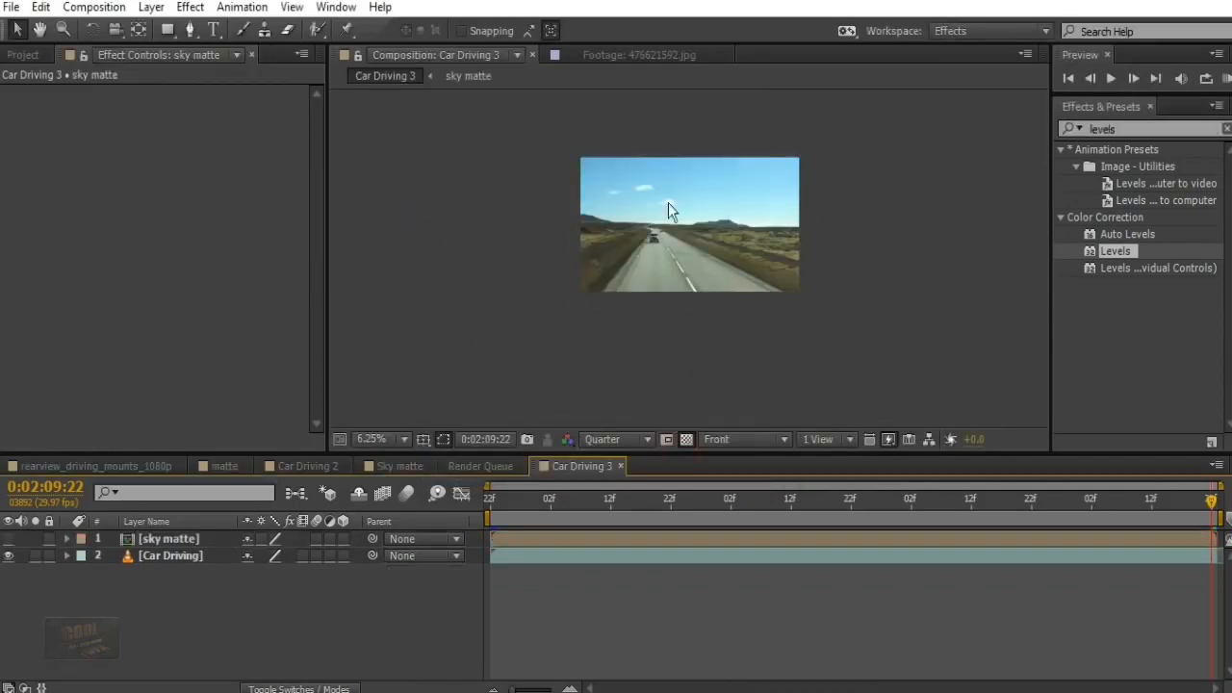
# Set the Car Driving layer's track matte to Luma Matte using the sky matte layer
pyautogui.scroll(1, 672, 208)
pyautogui.doubleClick(663, 176)
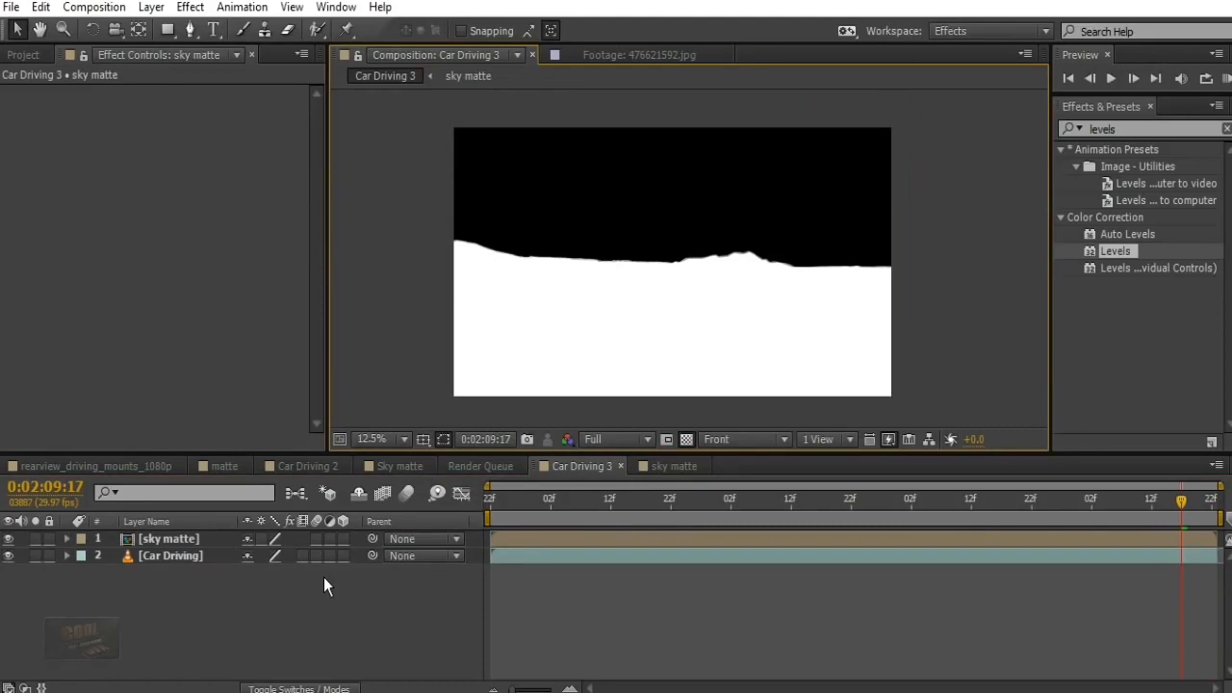
pyautogui.press('F4')
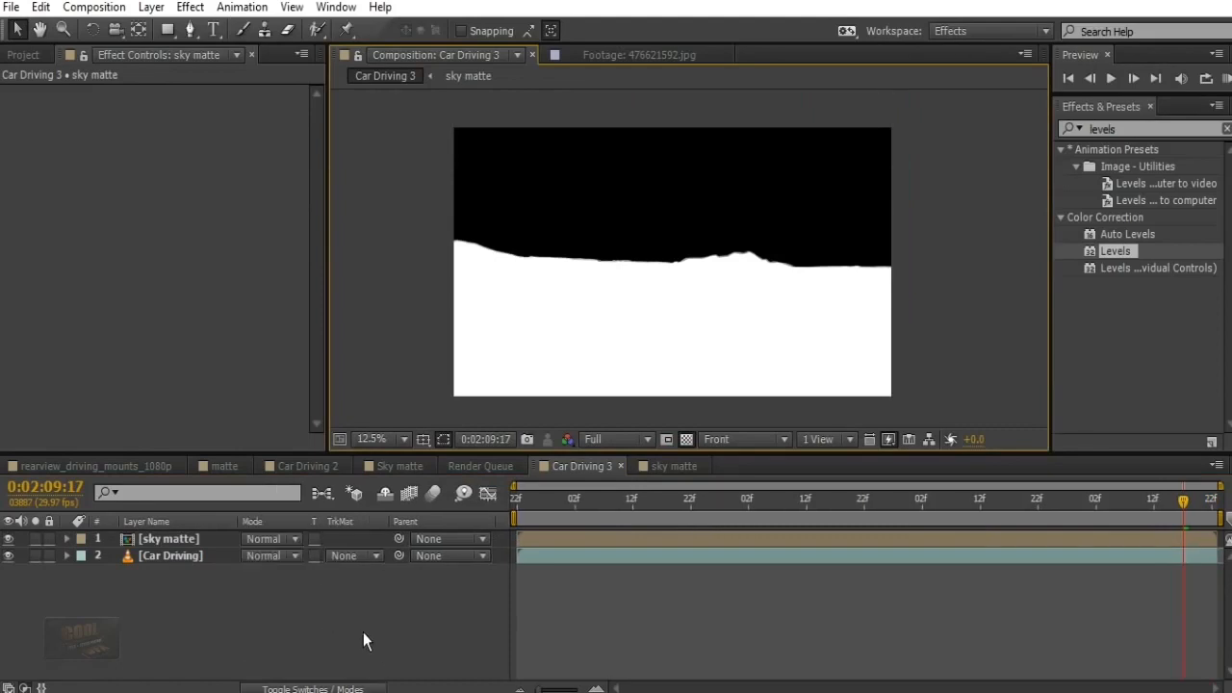
pyautogui.click(202, 555)
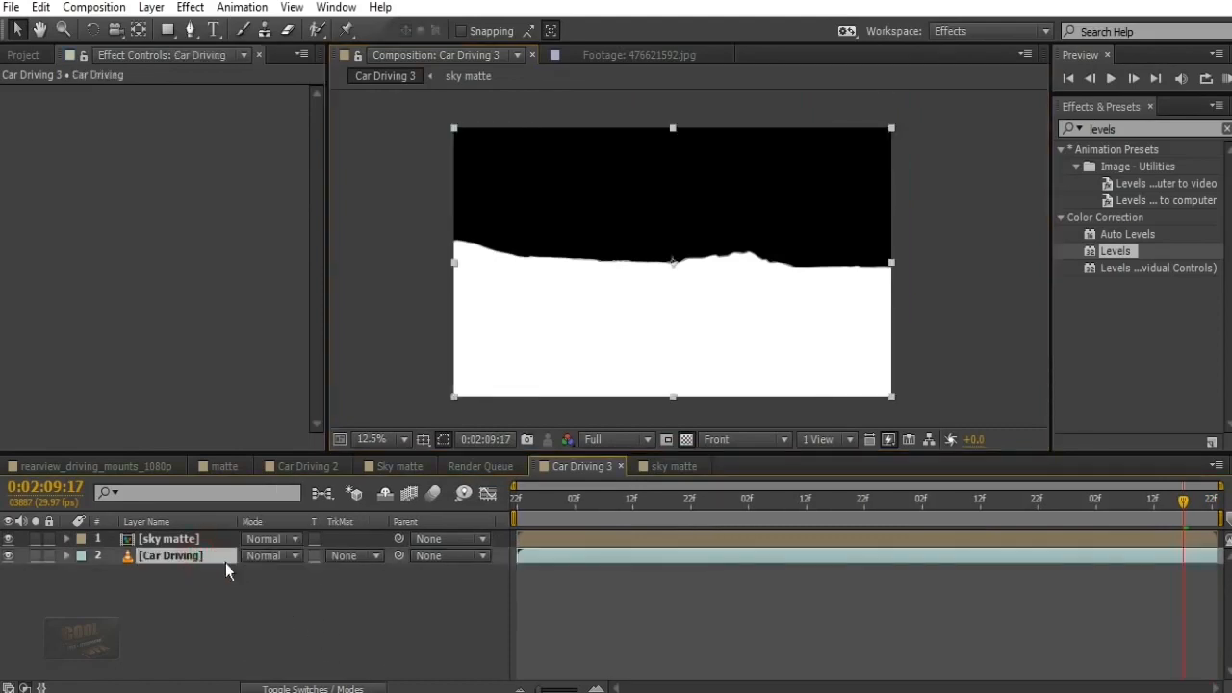
pyautogui.click(353, 559)
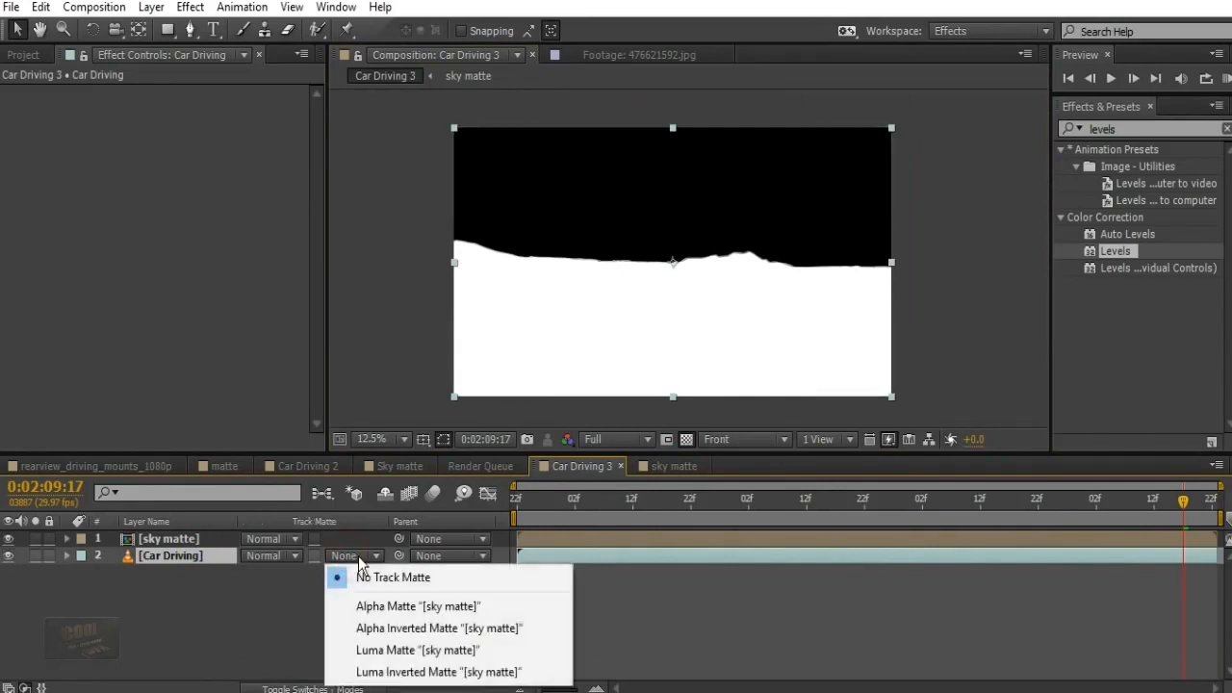
pyautogui.click(460, 649)
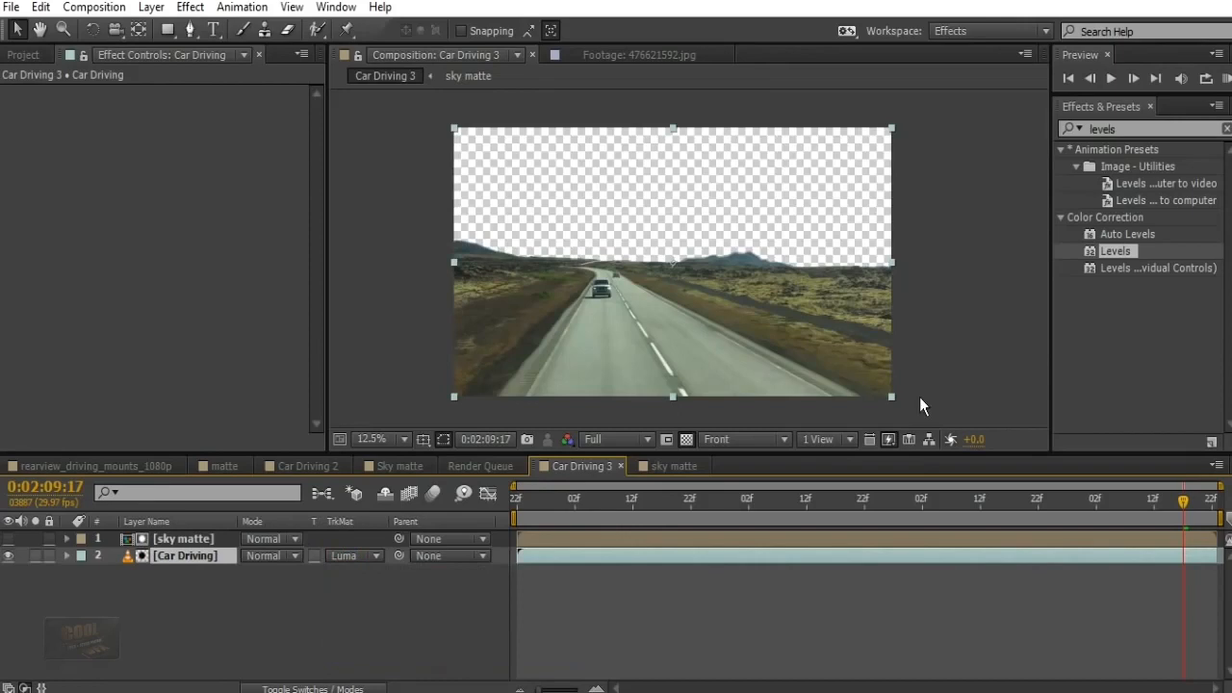
# Open the sky matte precomp and hide its white solid to expose the underlying matte layer
pyautogui.press('.')
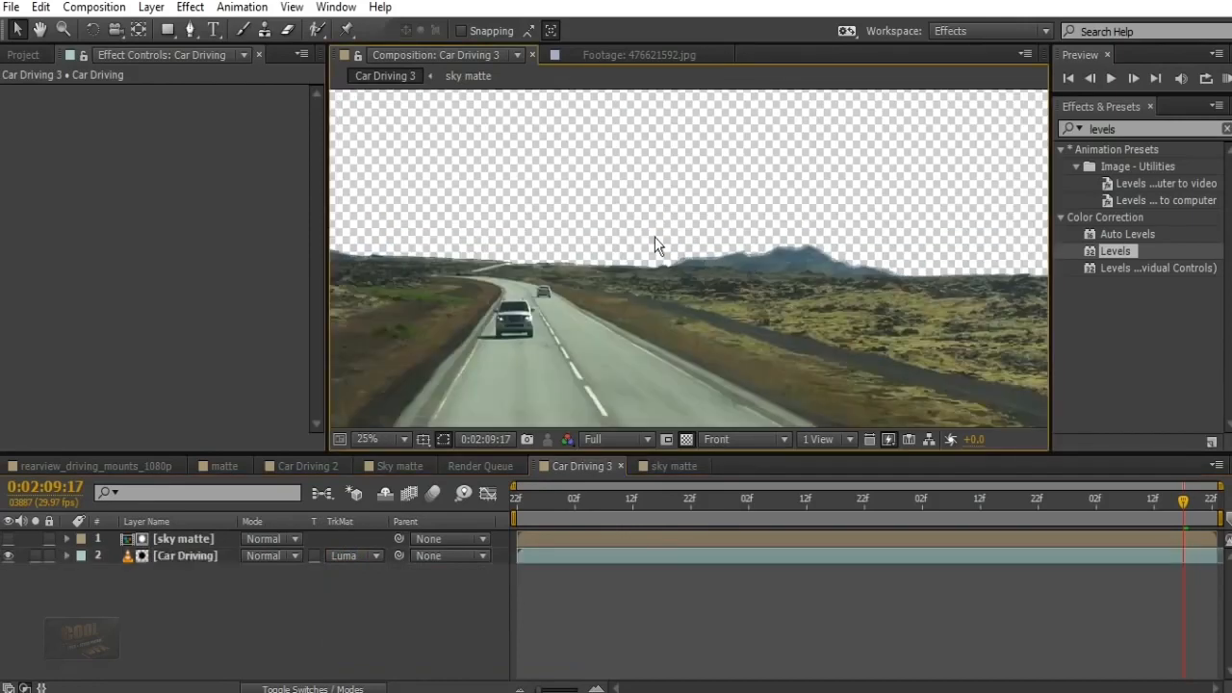
pyautogui.press(',')
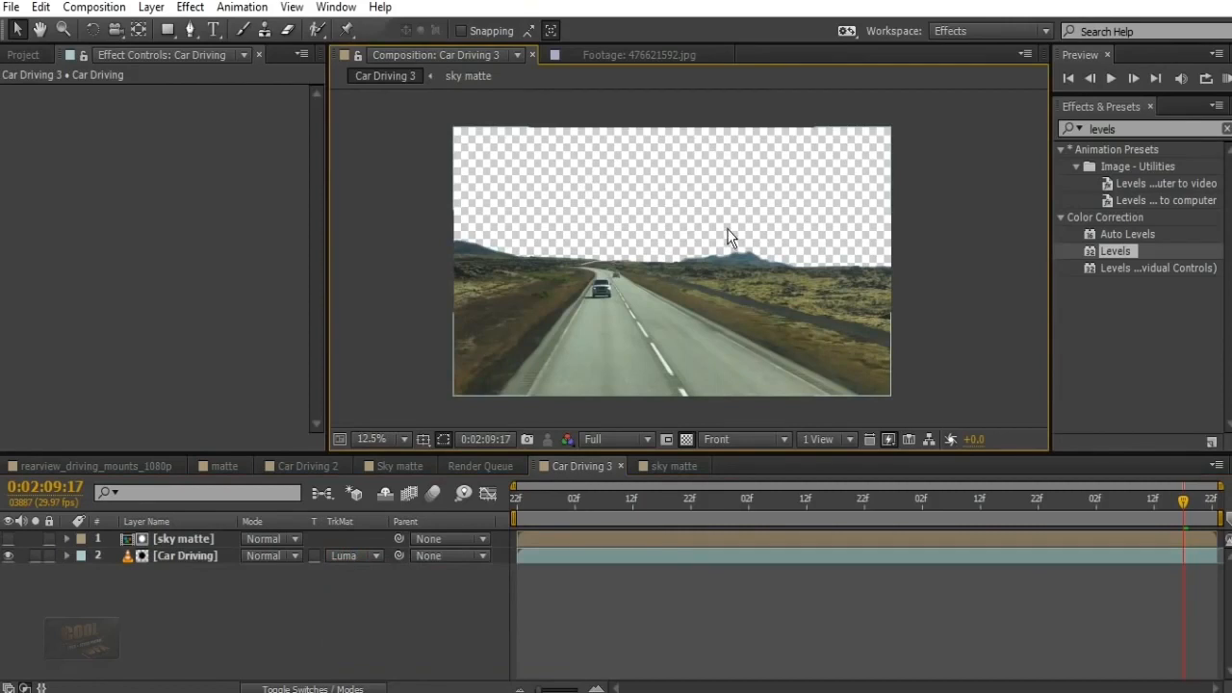
pyautogui.press('.')
pyautogui.press('.')
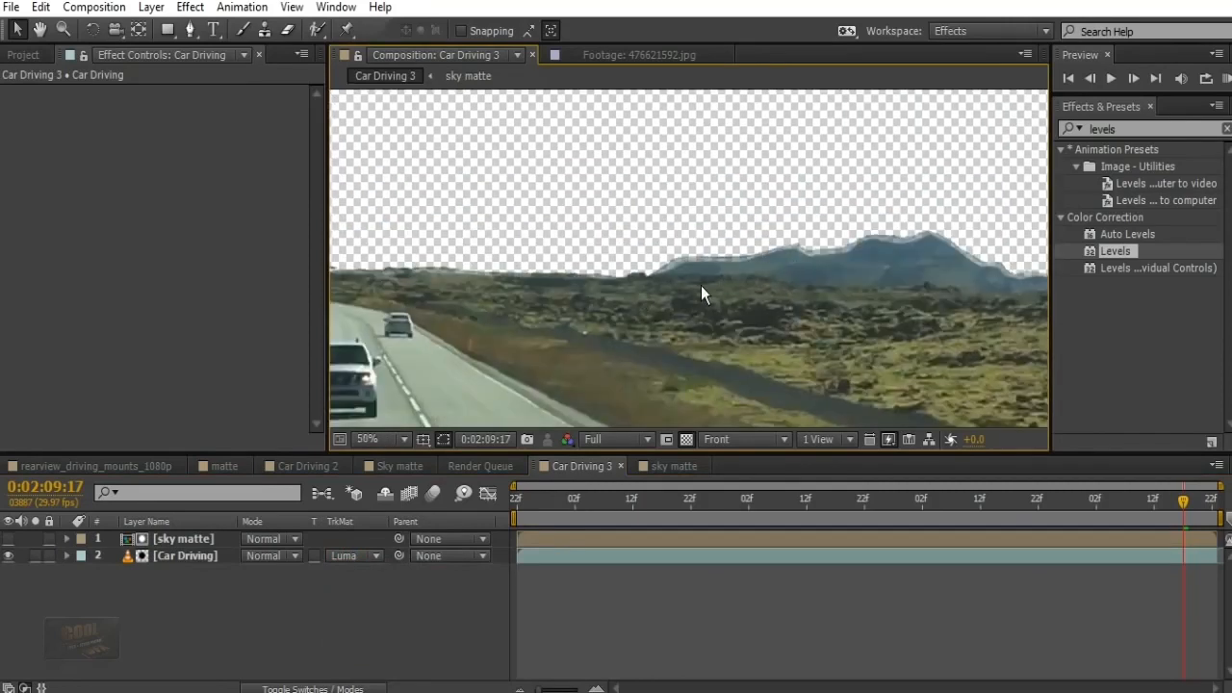
pyautogui.press(',')
pyautogui.press(',')
pyautogui.click(198, 541)
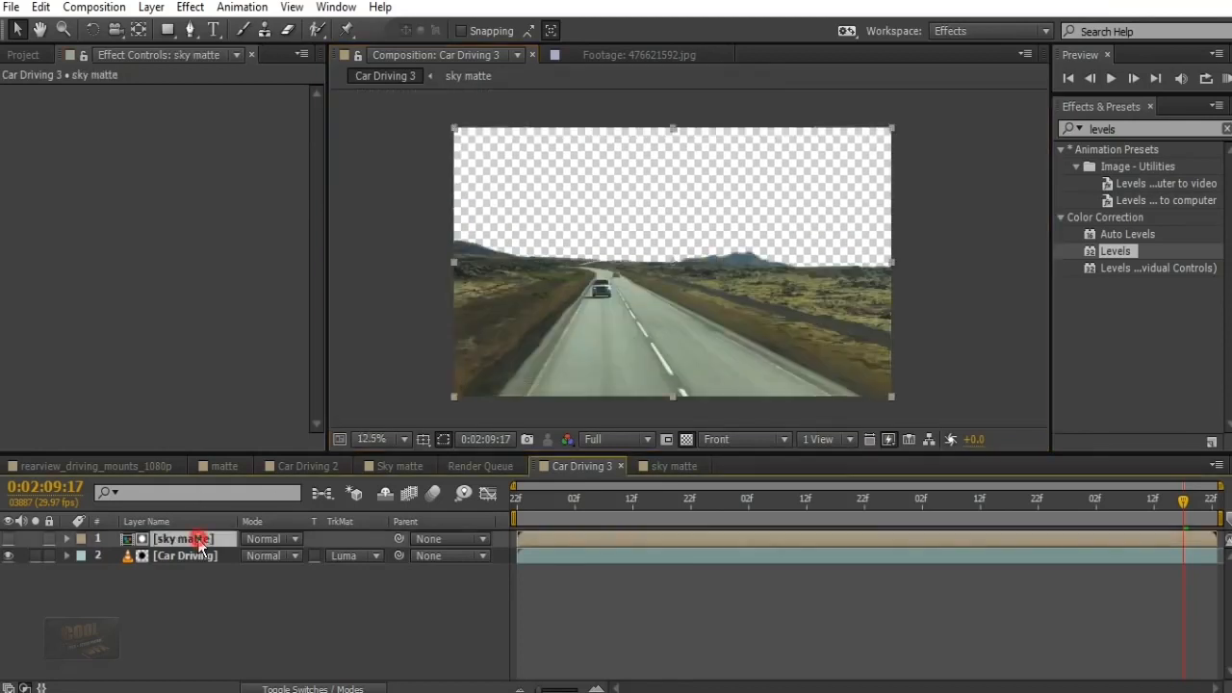
pyautogui.doubleClick(197, 541)
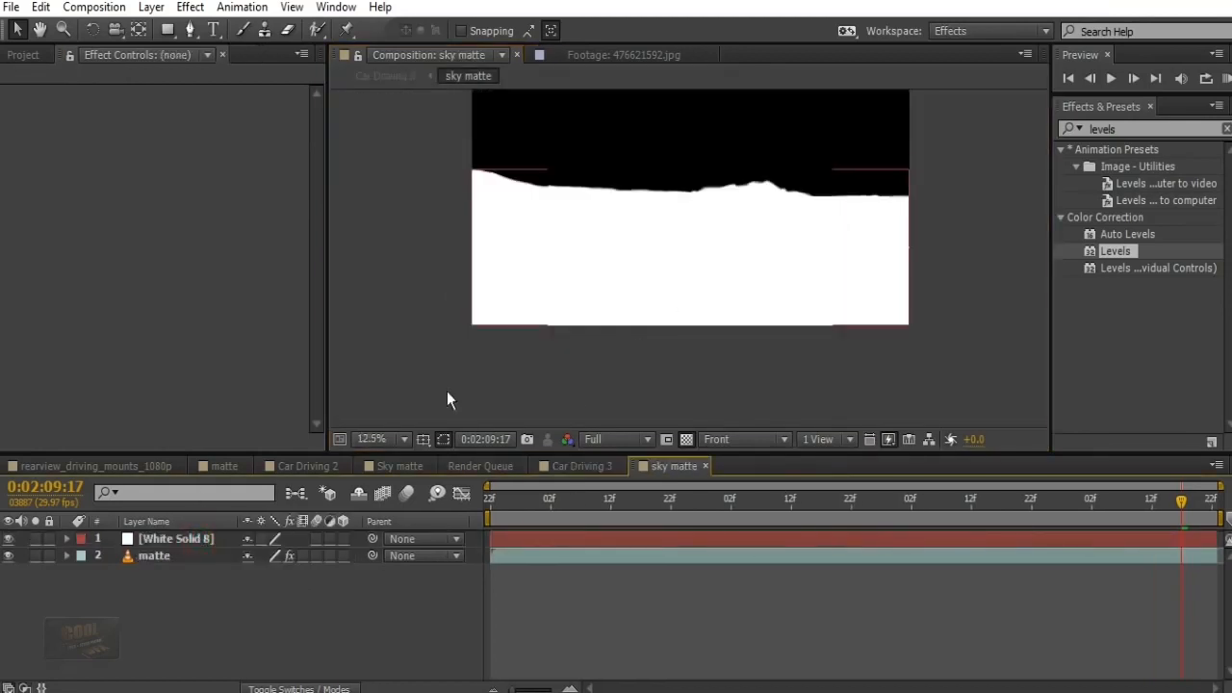
pyautogui.click(7, 538)
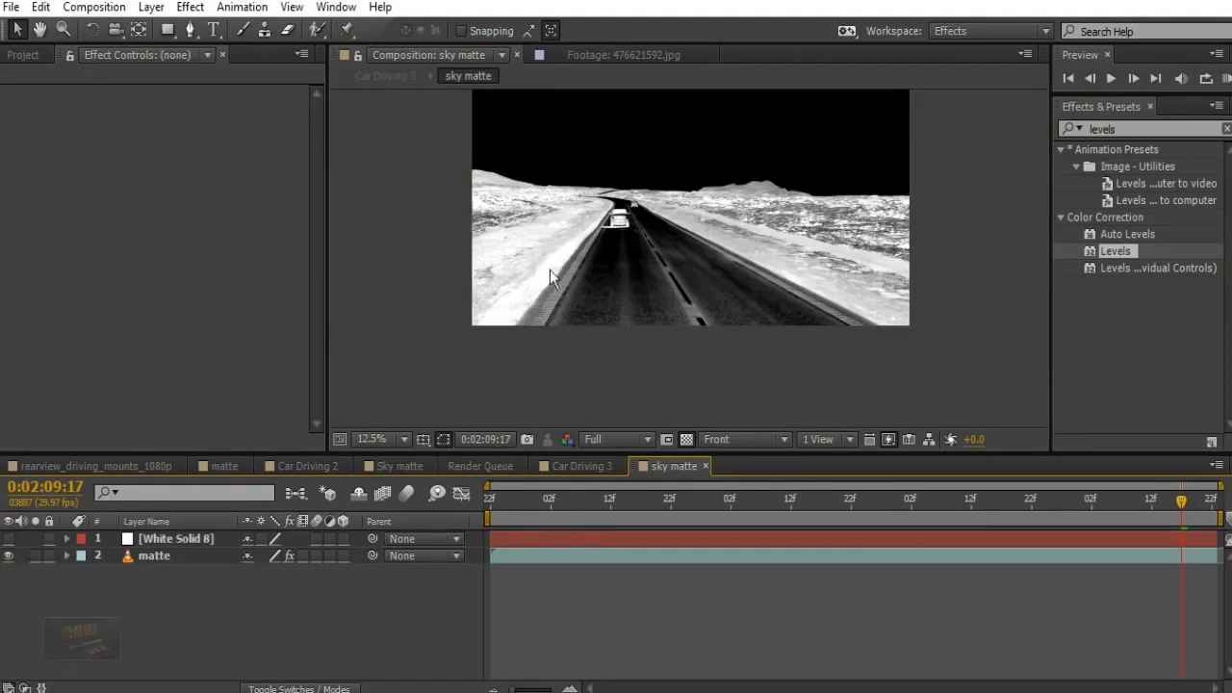
pyautogui.press('.')
pyautogui.moveTo(838, 153); pyautogui.dragTo(829, 215)
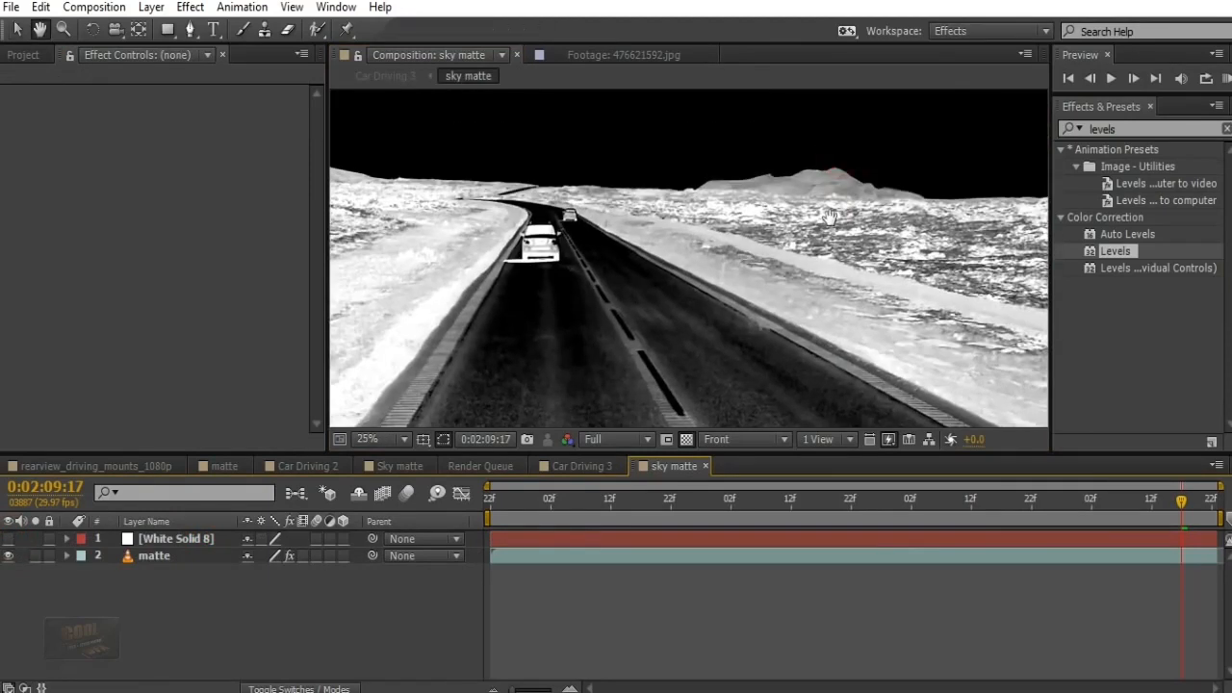
# Show the white solid again in the sky matte composition and examine the matte edge along the horizon
pyautogui.scroll(1, 838, 169)
pyautogui.moveTo(847, 153); pyautogui.dragTo(808, 266)
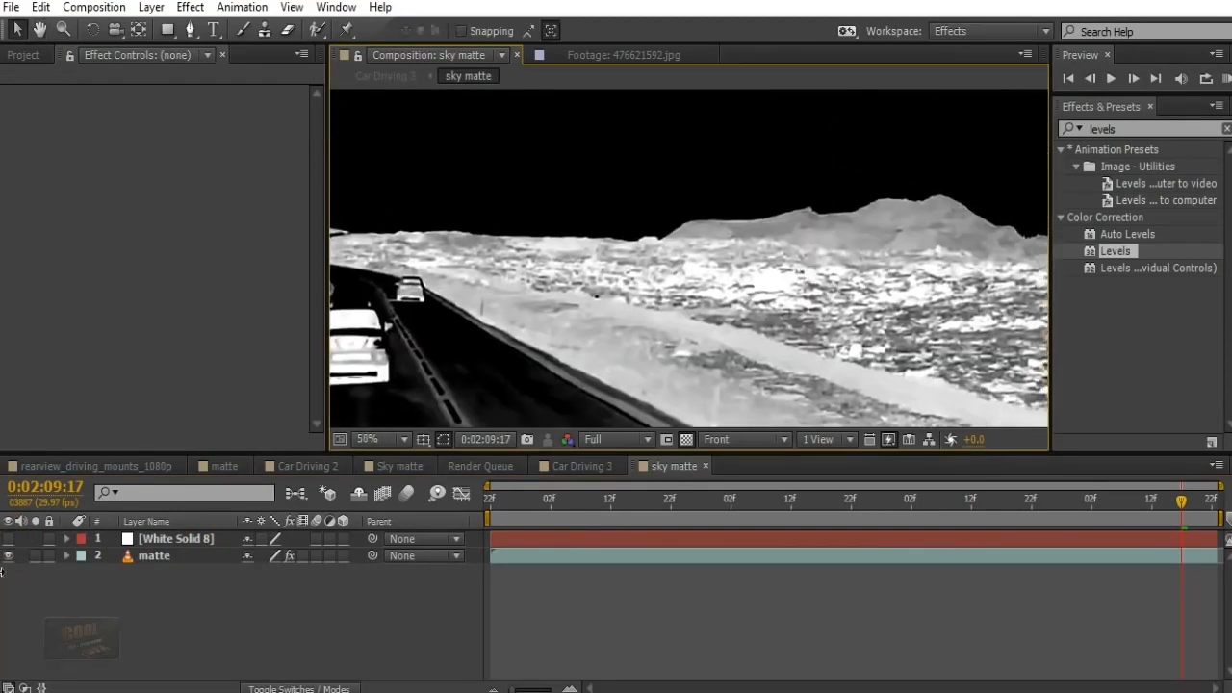
pyautogui.click(8, 538)
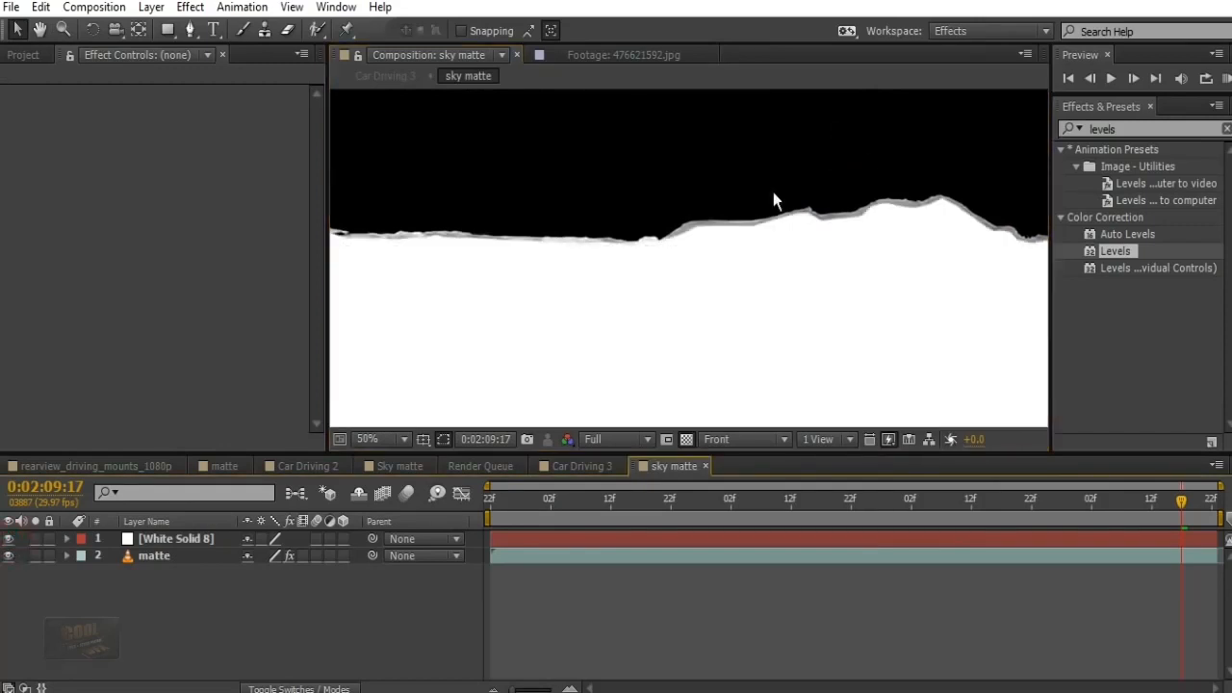
pyautogui.scroll(-1, 576, 258)
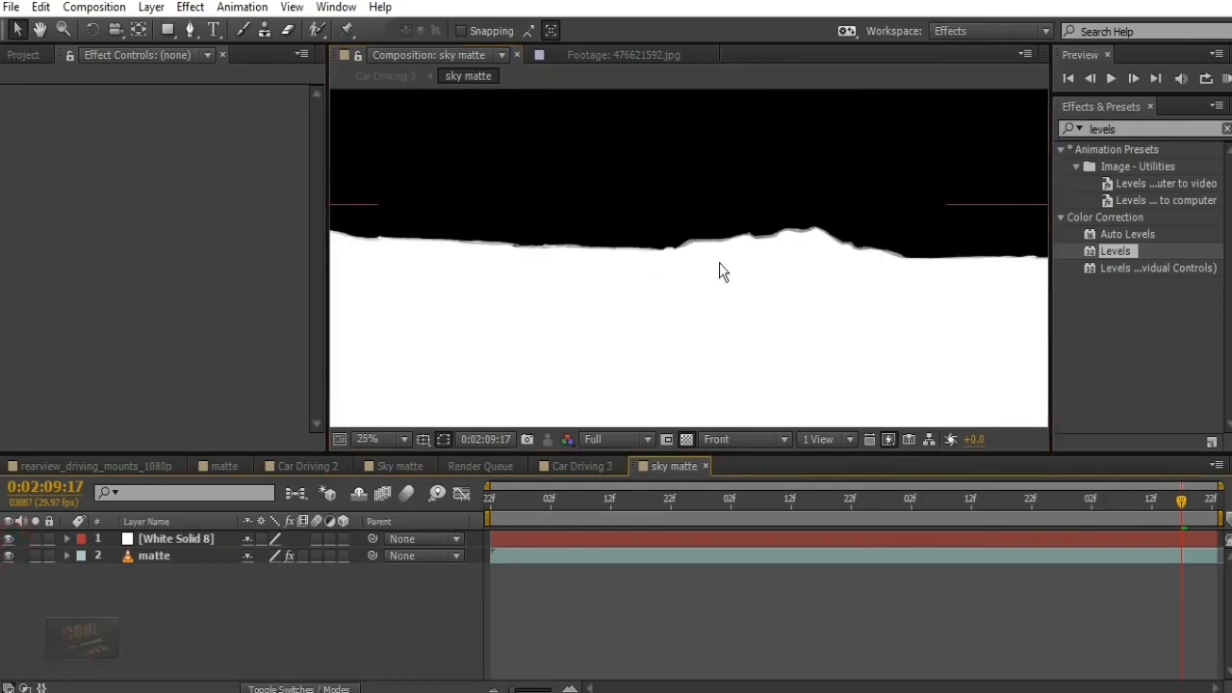
pyautogui.scroll(1, 682, 221)
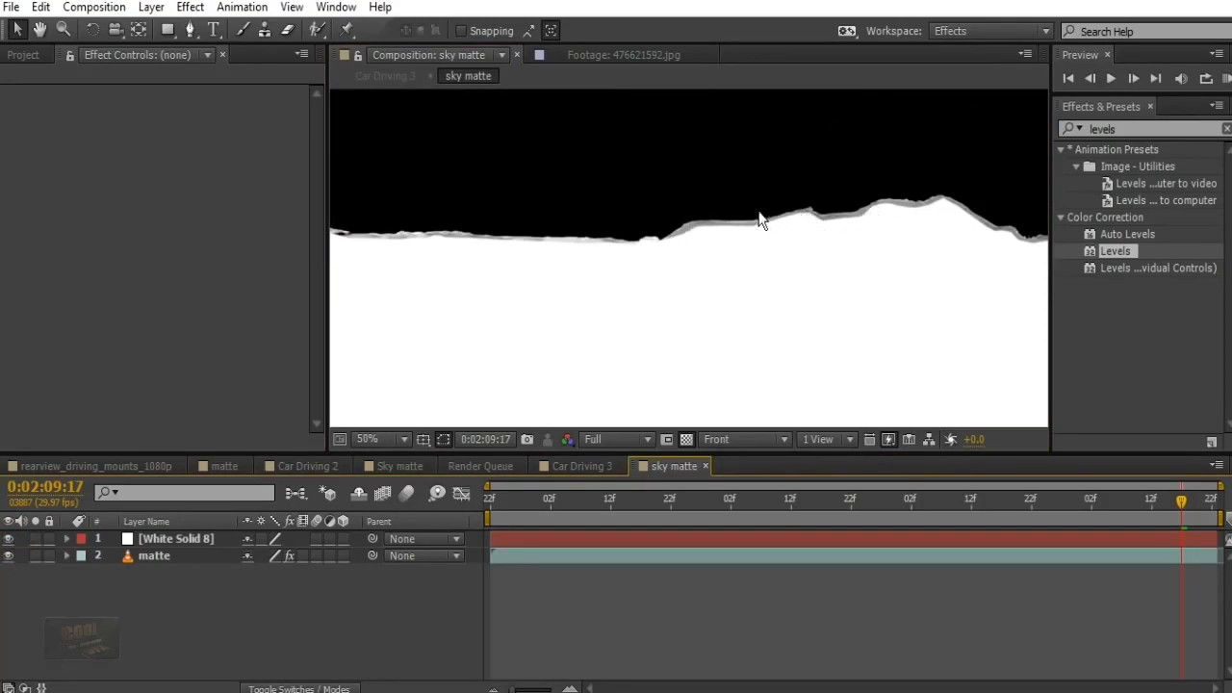
# Raise the gamma of the matte layer's Levels effect to 2.19 to brighten the grey horizon edge
pyautogui.click(171, 555)
pyautogui.moveTo(318, 312); pyautogui.dragTo(314, 349)
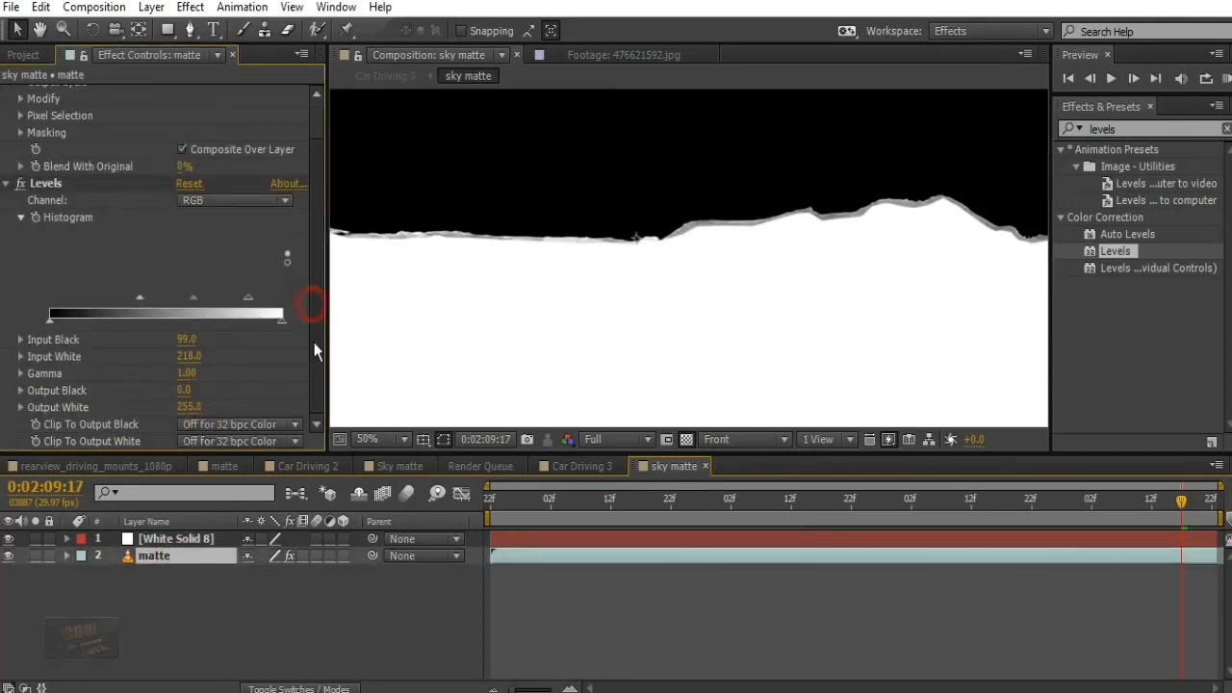
pyautogui.click(176, 247)
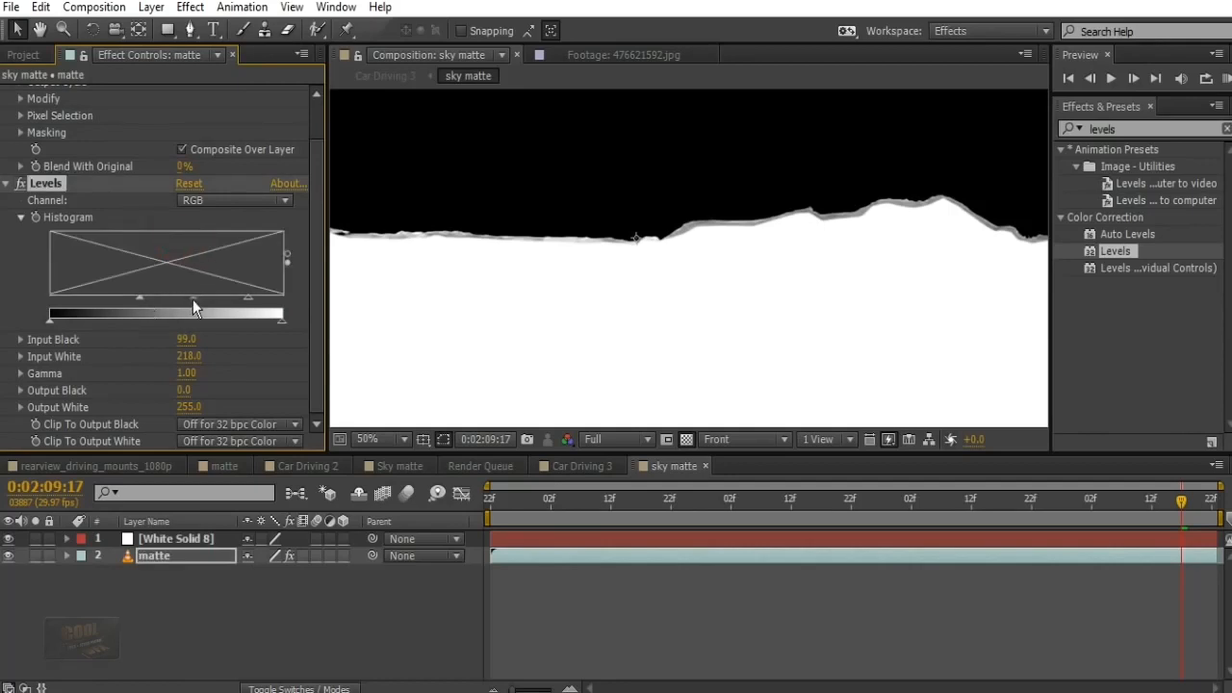
pyautogui.moveTo(193, 300); pyautogui.dragTo(162, 298)
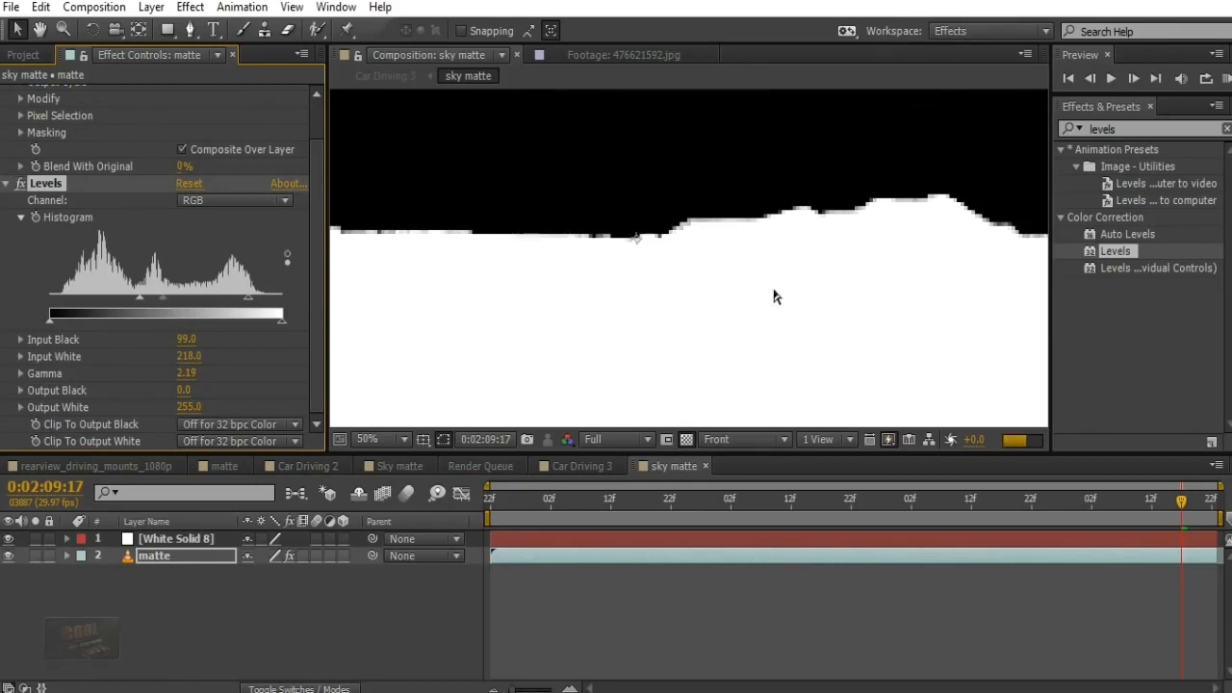
pyautogui.scroll(-4, 813, 292)
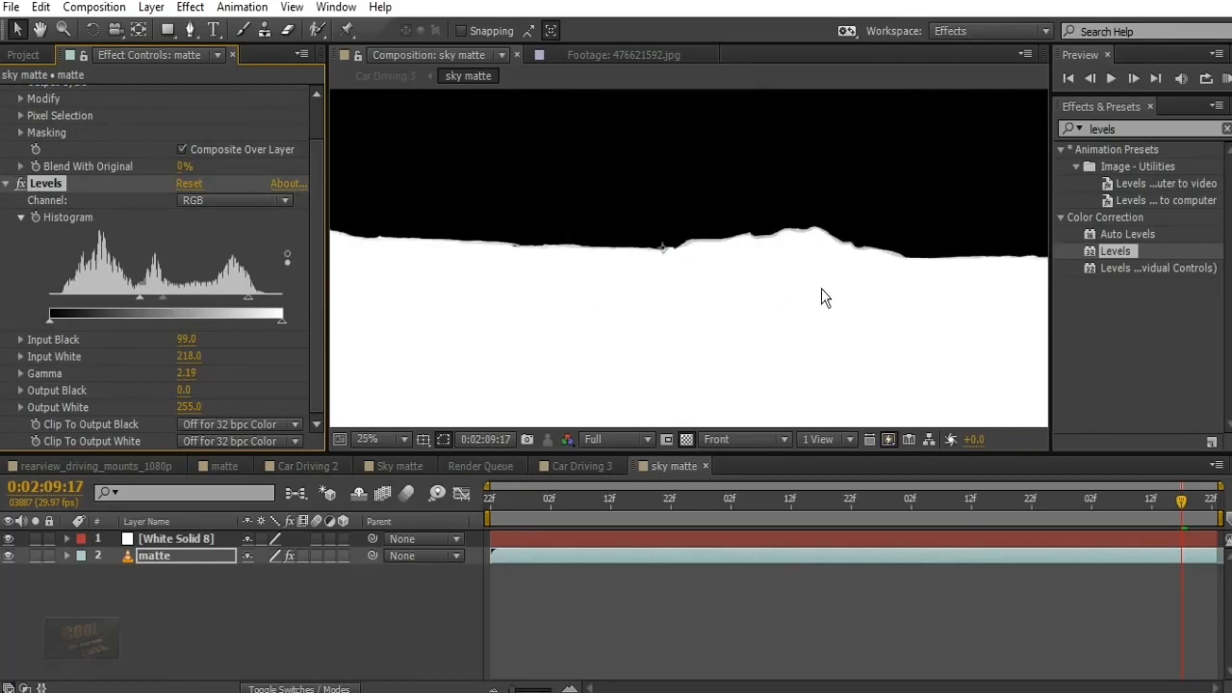
pyautogui.scroll(2, 718, 255)
pyautogui.scroll(-1, 638, 267)
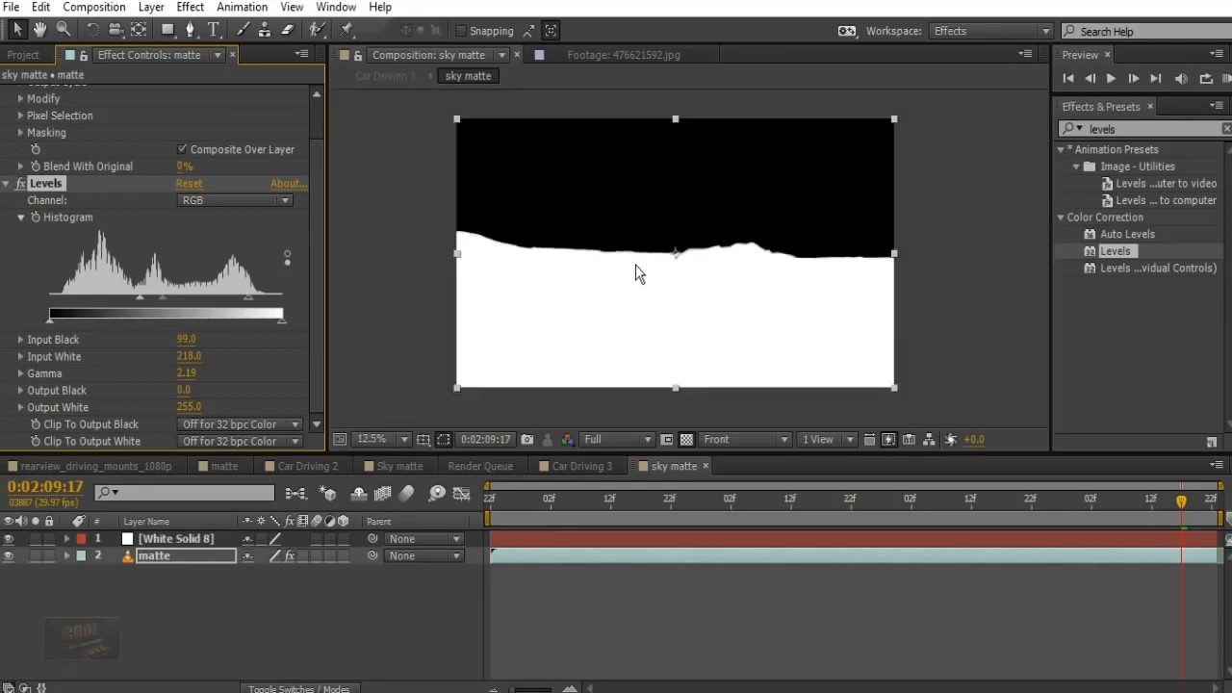
# Lower the Input White of the matte layer's Levels effect to 210 and deselect the layer
pyautogui.scroll(1, 645, 269)
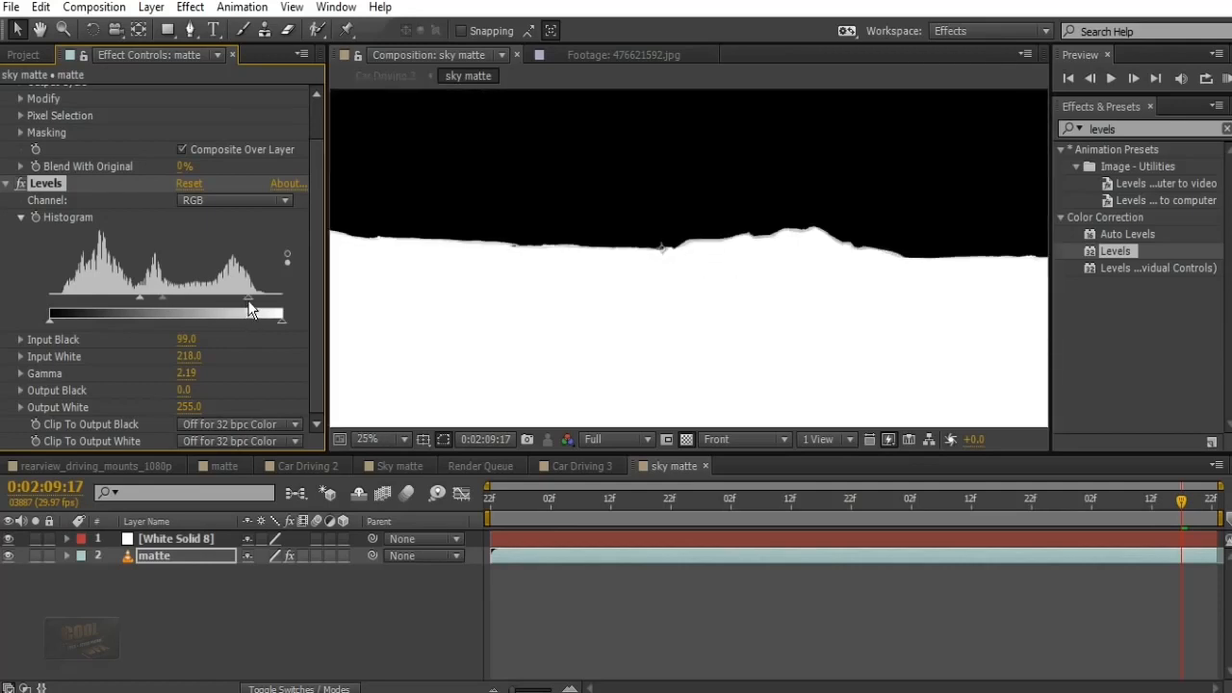
pyautogui.moveTo(249, 306); pyautogui.dragTo(241, 304)
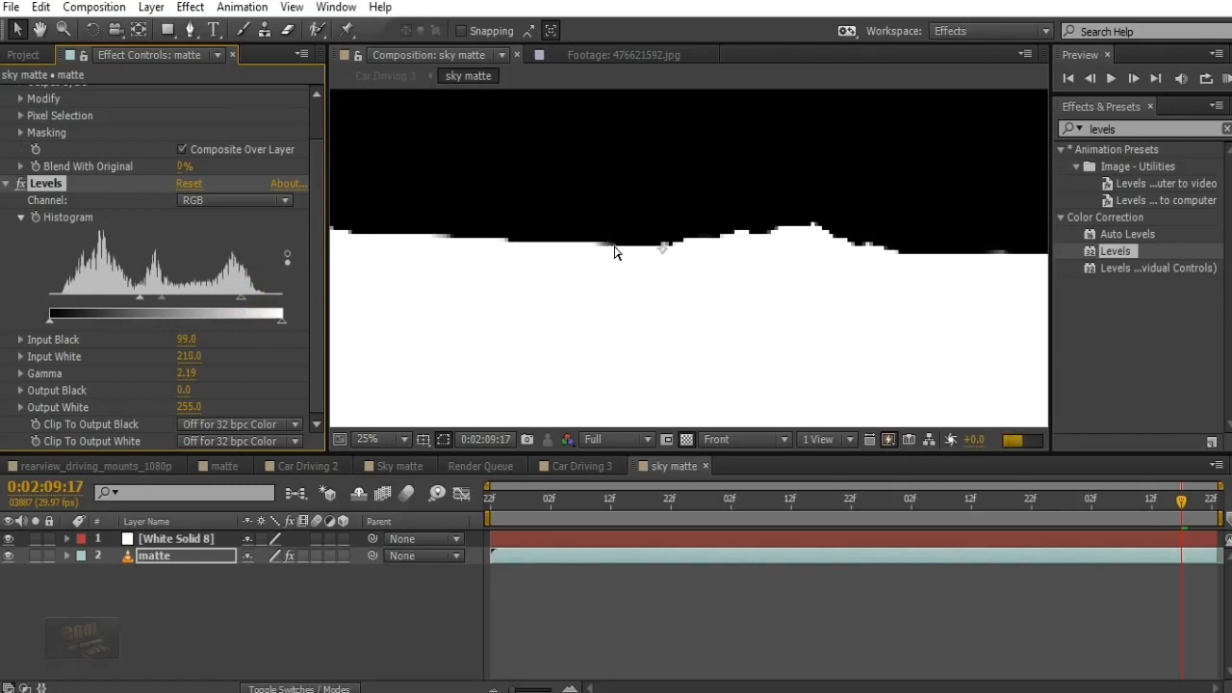
pyautogui.scroll(-1, 616, 252)
pyautogui.click(980, 330)
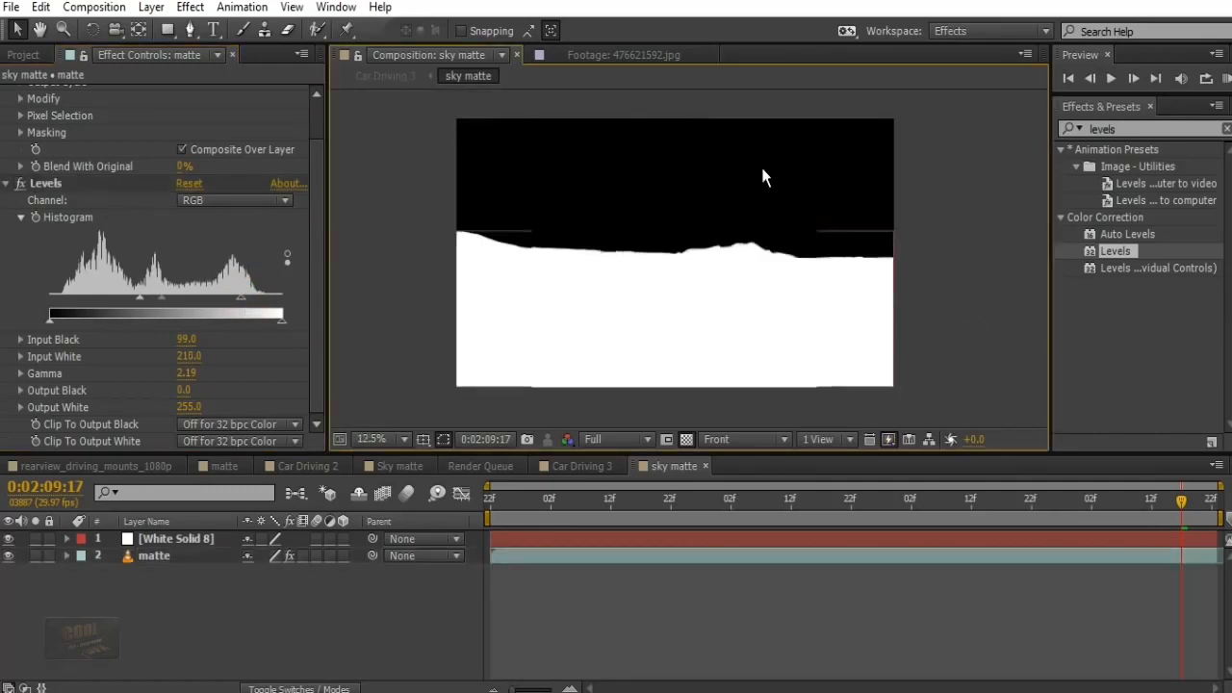
pyautogui.scroll(1, 762, 167)
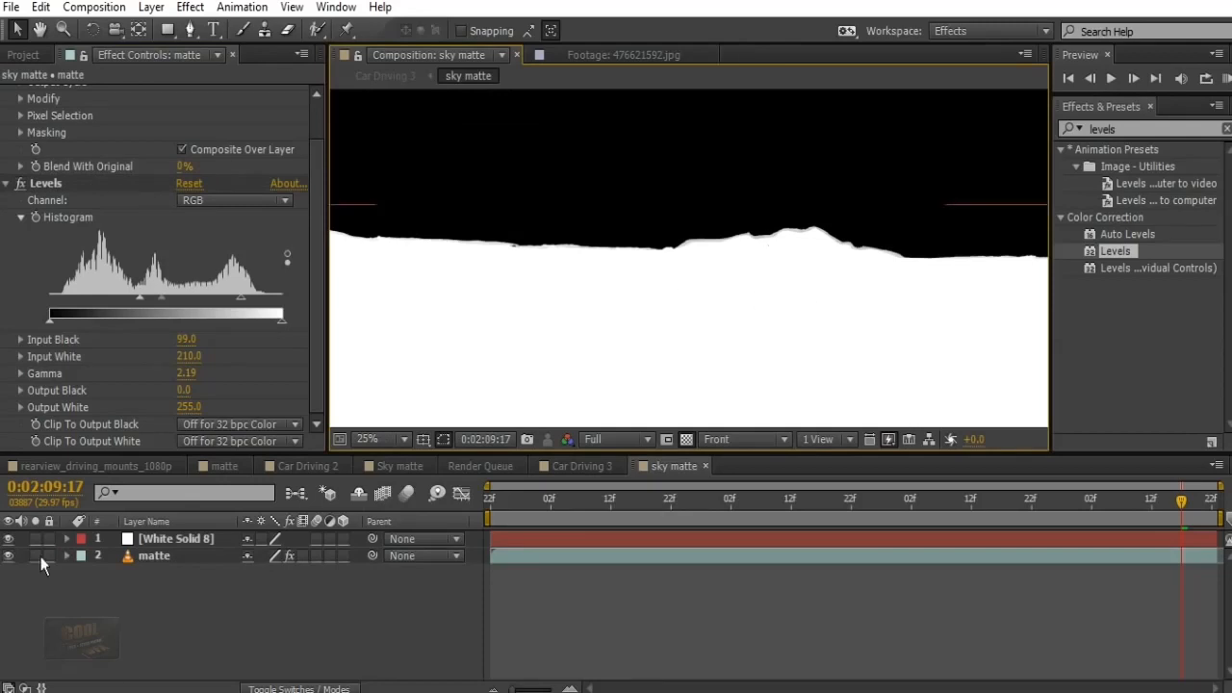
# Return to the Car Driving 3 composition and check the cut-out along the mountains and horizon
pyautogui.click(577, 466)
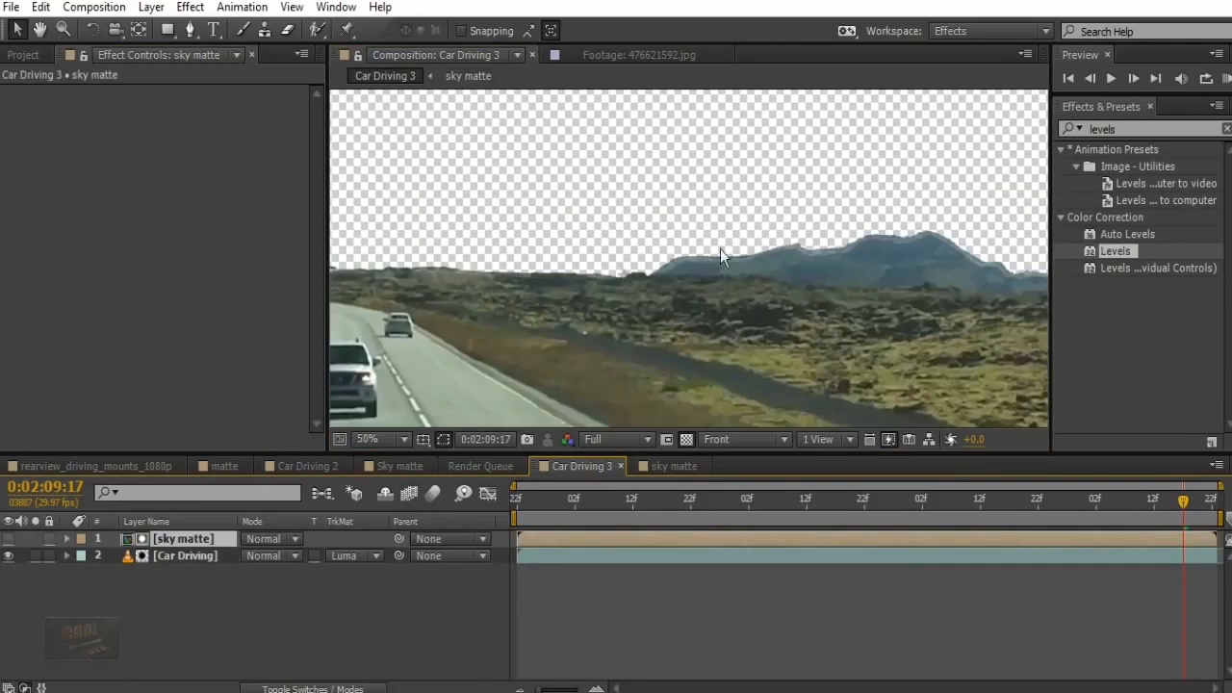
pyautogui.scroll(-2, 724, 260)
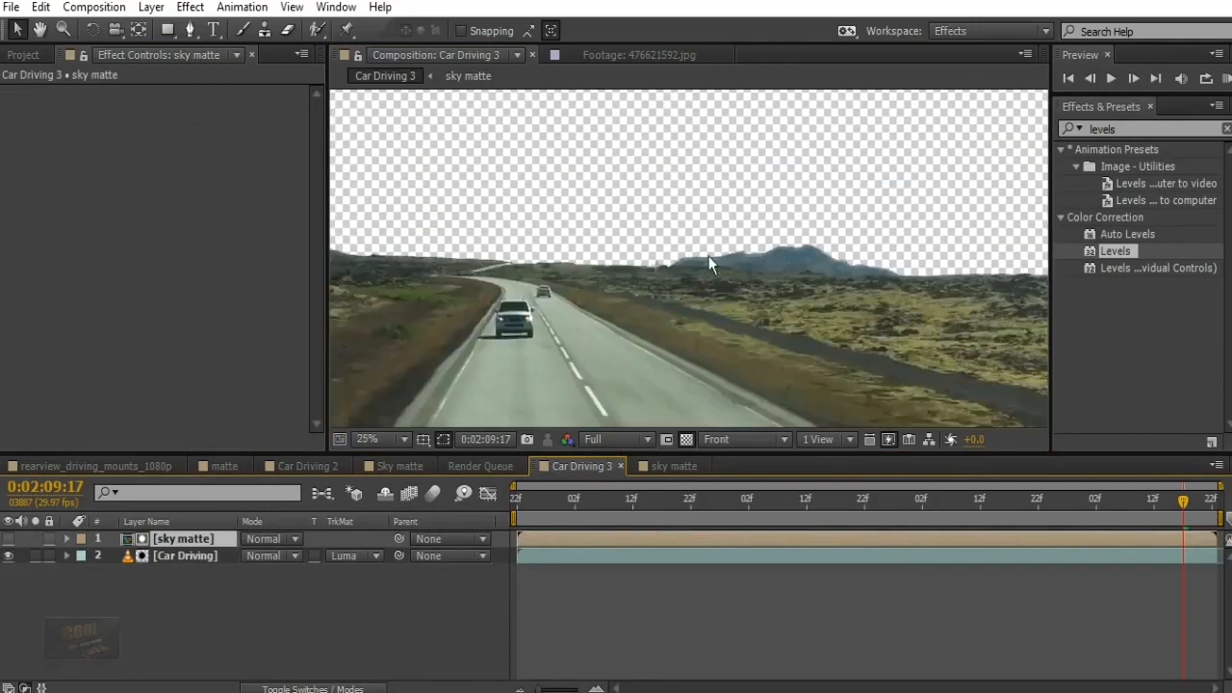
pyautogui.scroll(-1, 661, 251)
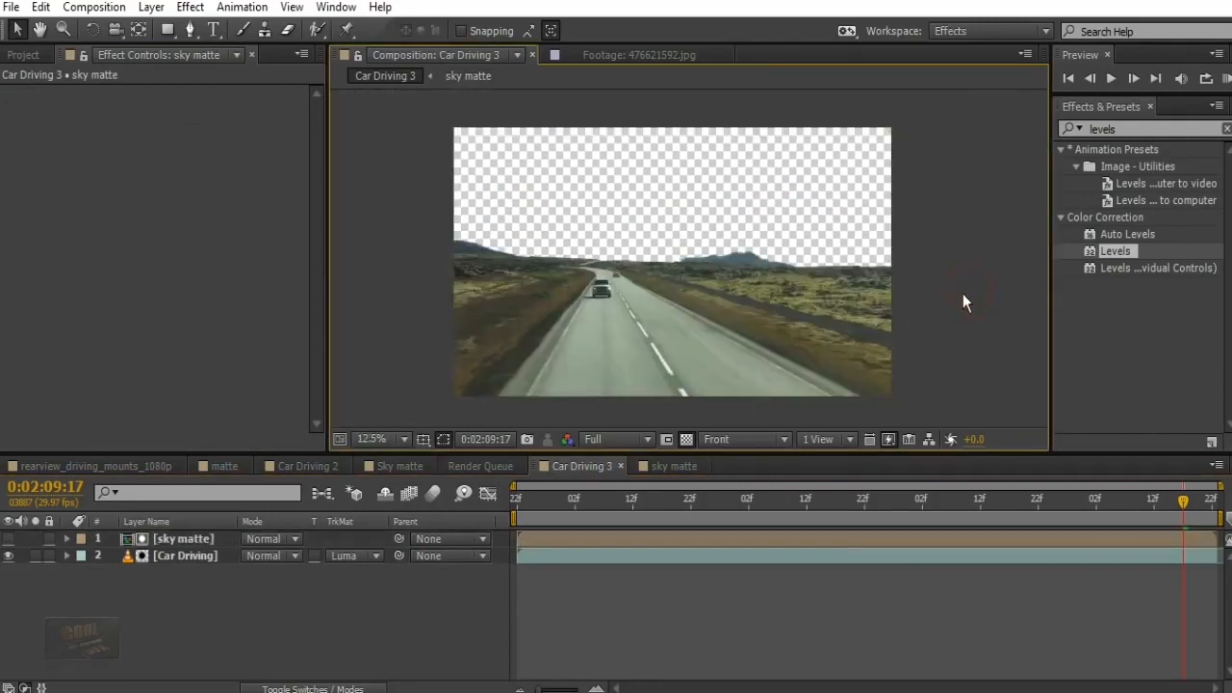
# Rename the texturez_4160.jpg image in the Sky Pictures folder as "tutorial sky"
pyautogui.click(25, 55)
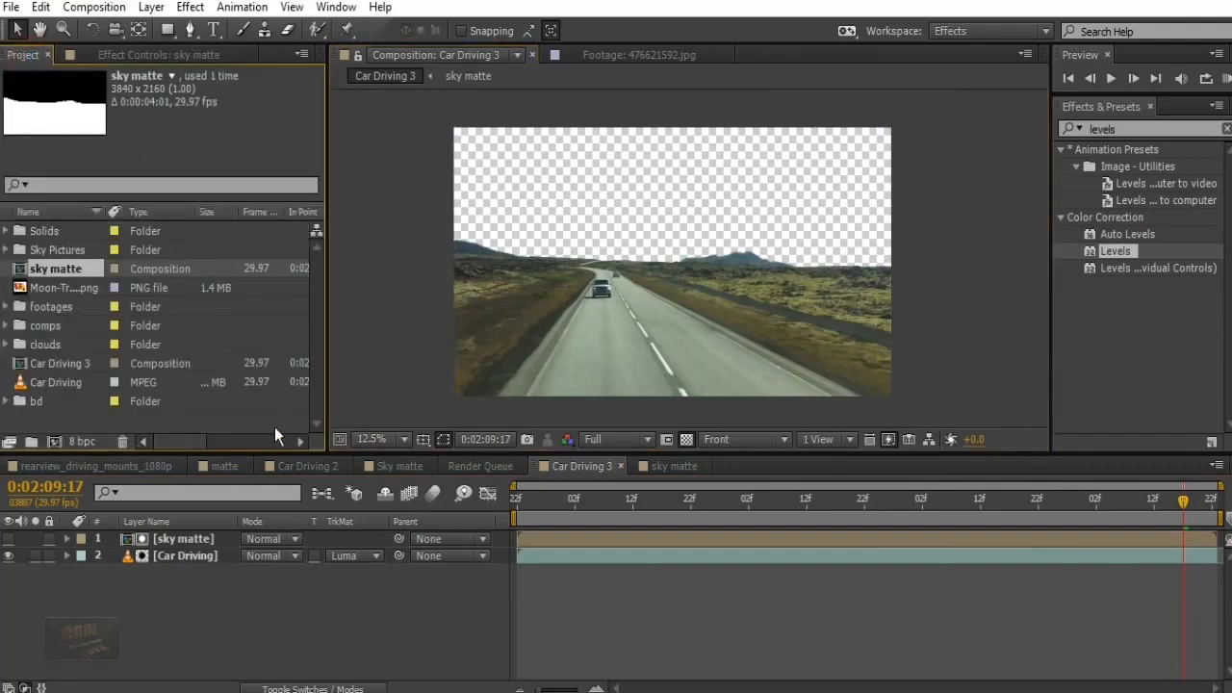
pyautogui.click(6, 250)
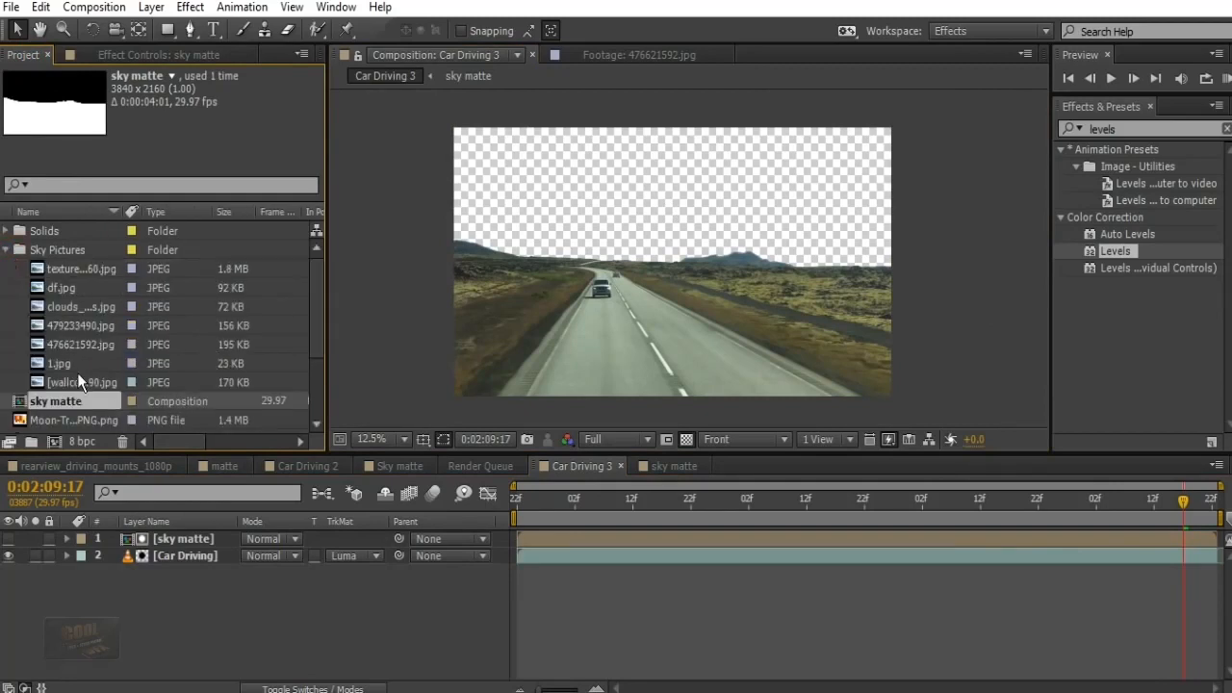
pyautogui.click(89, 273)
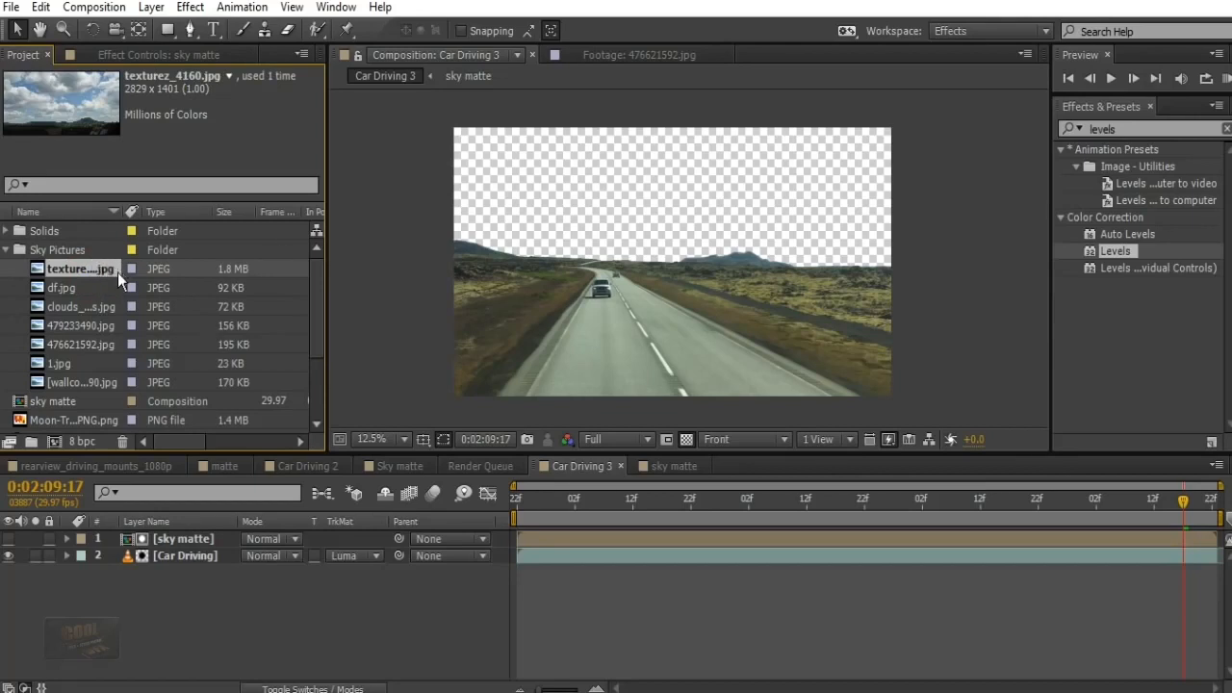
pyautogui.press('Return')
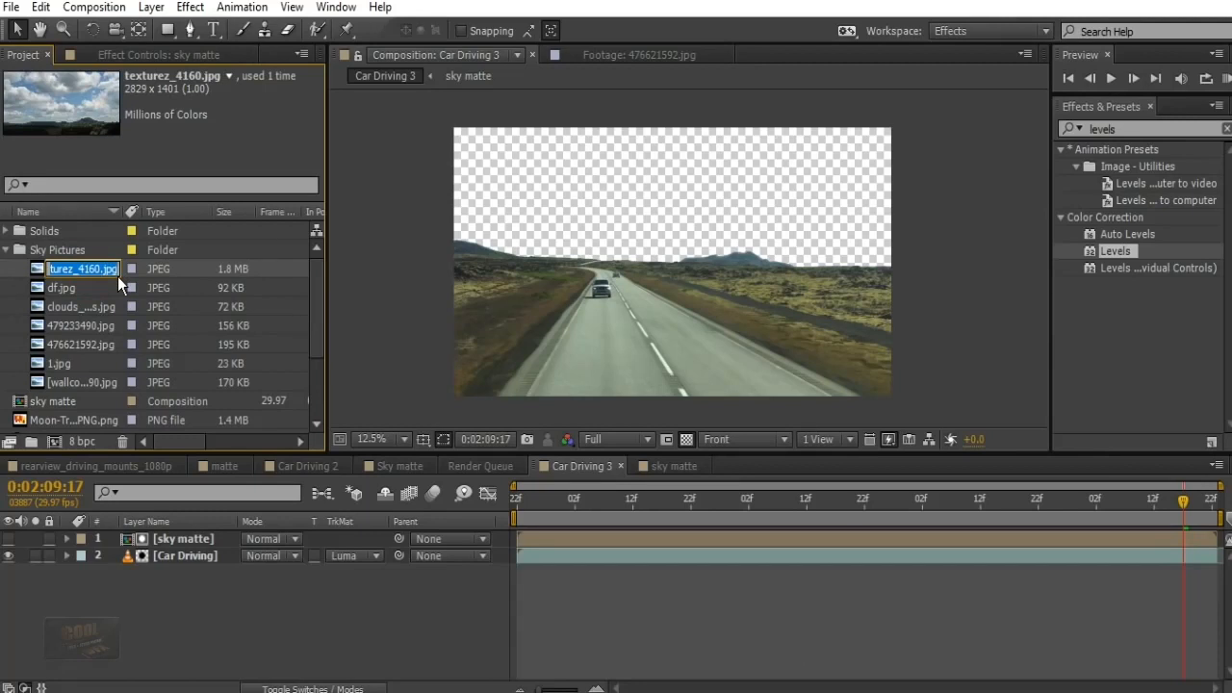
pyautogui.write('tutorial')
pyautogui.press('BackSpace')
pyautogui.write('t')
pyautogui.press('Return')
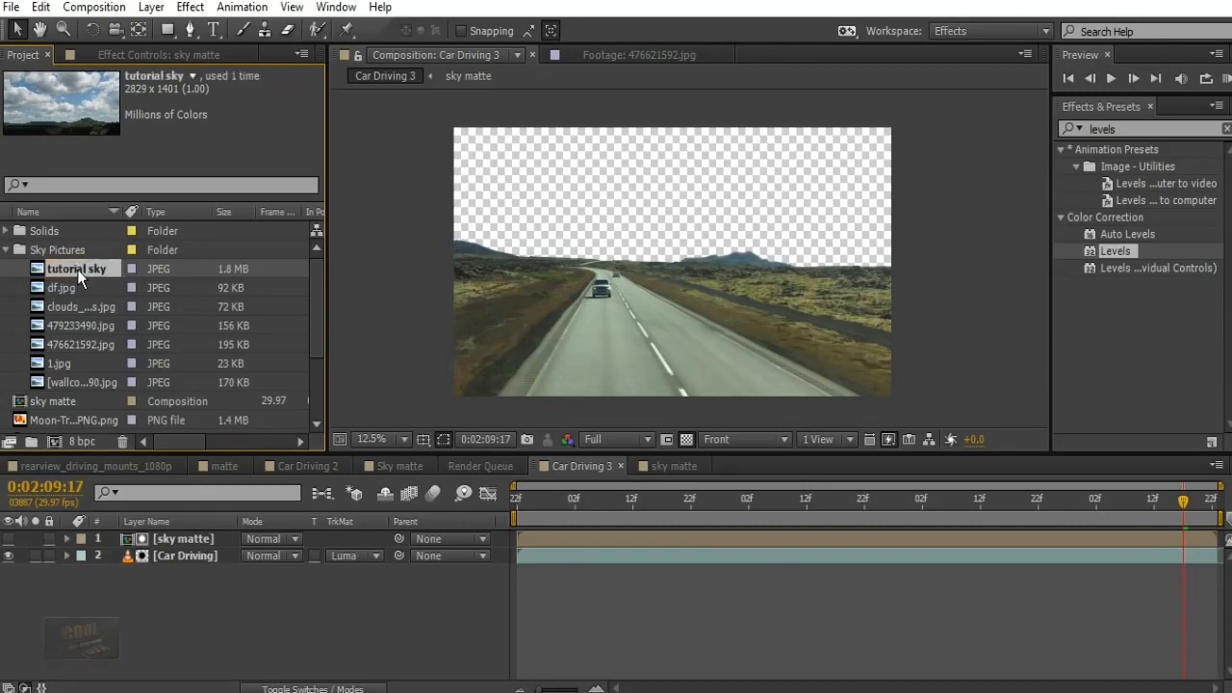
# Add tutorial sky below the Car Driving layer, enlarge it past the frame's width and move it up behind the cut-out sky
pyautogui.moveTo(77, 270); pyautogui.dragTo(197, 599)
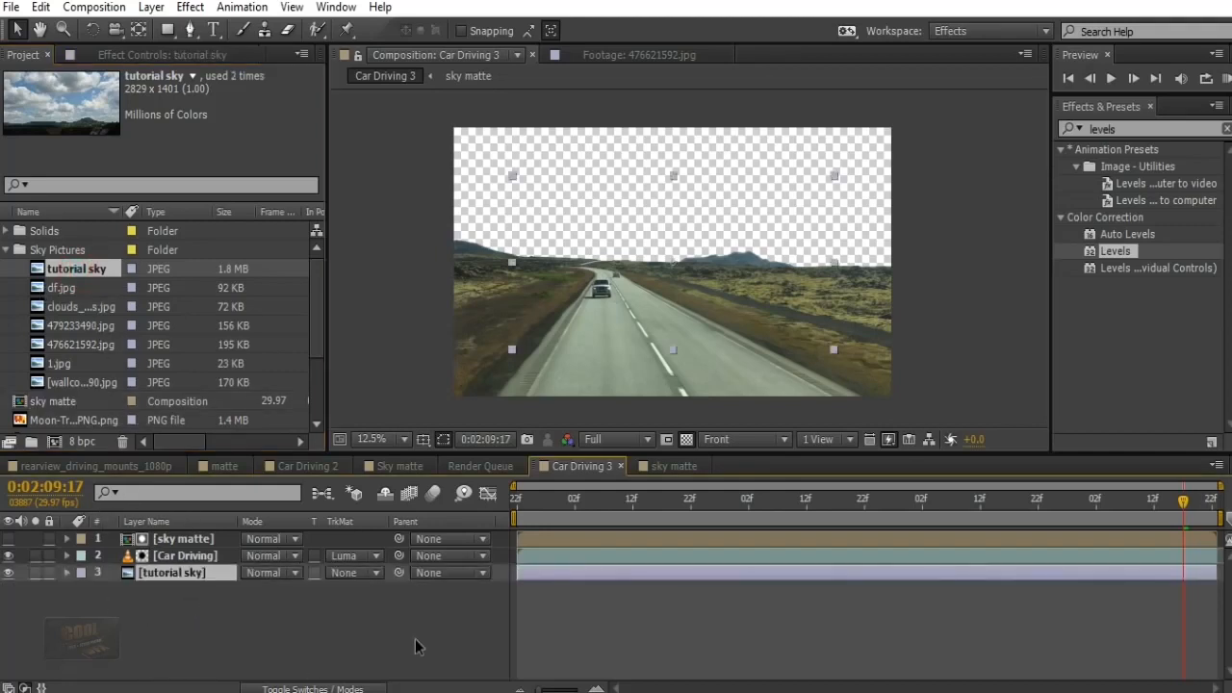
pyautogui.moveTo(837, 352); pyautogui.dragTo(906, 386)
pyautogui.moveTo(757, 190); pyautogui.dragTo(756, 149)
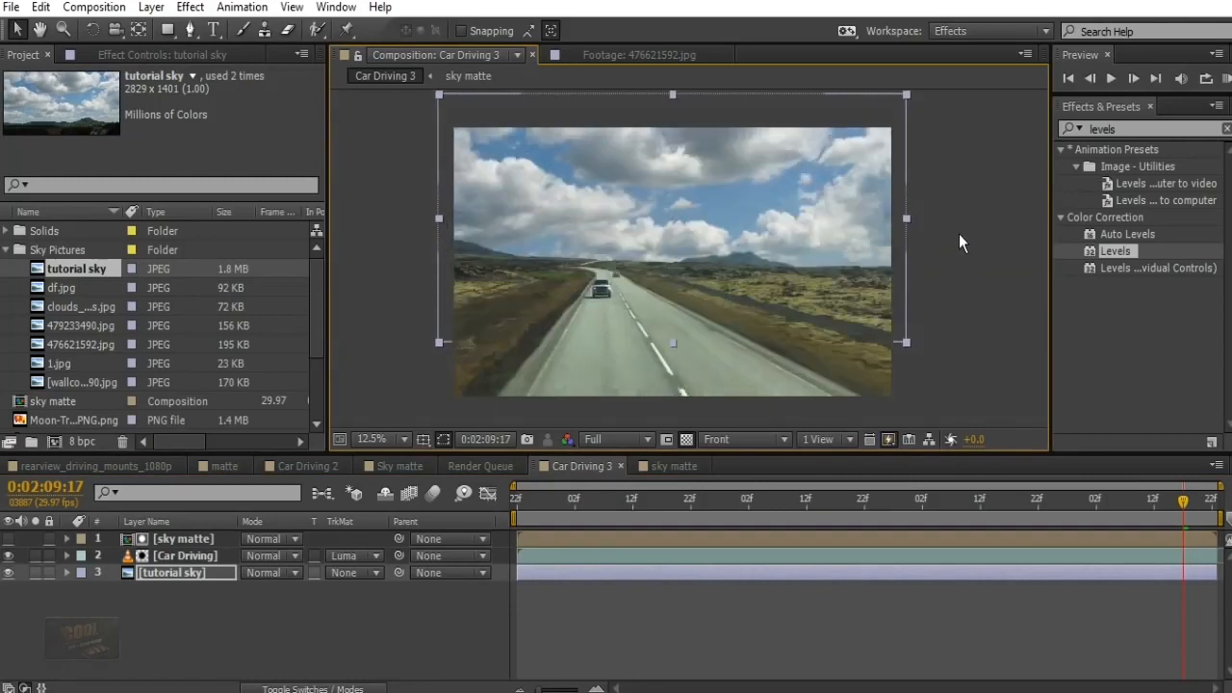
# Collapse the Sky Pictures folder and reposition the sky image horizontally centred and slightly higher behind the road footage
pyautogui.click(6, 250)
pyautogui.moveTo(690, 211); pyautogui.dragTo(727, 187)
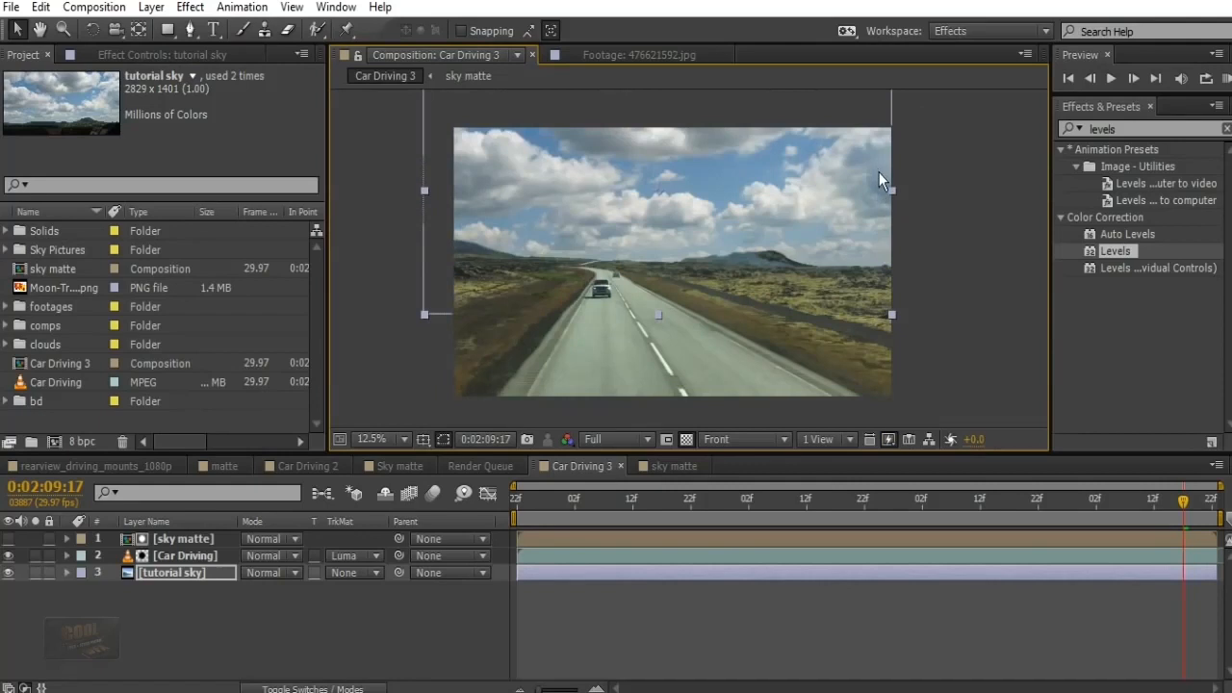
pyautogui.scroll(1, 836, 218)
pyautogui.press('space')
pyautogui.moveTo(863, 178); pyautogui.dragTo(725, 315)
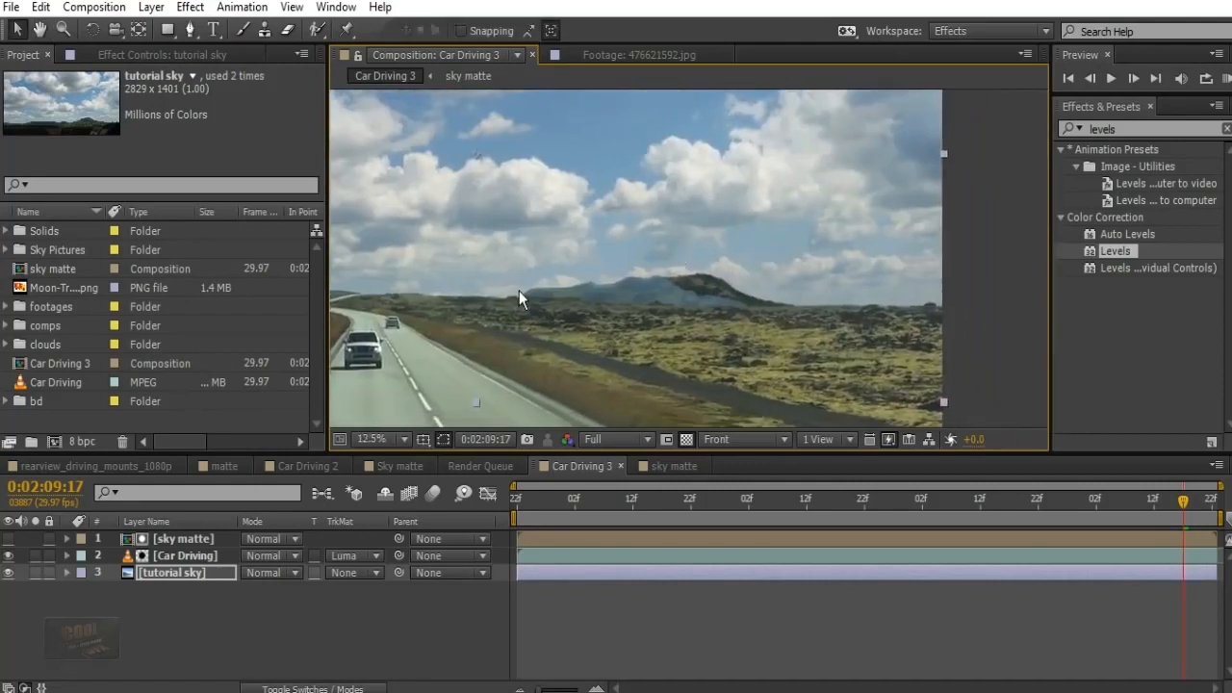
pyautogui.scroll(-1, 519, 291)
pyautogui.moveTo(596, 174); pyautogui.dragTo(608, 192)
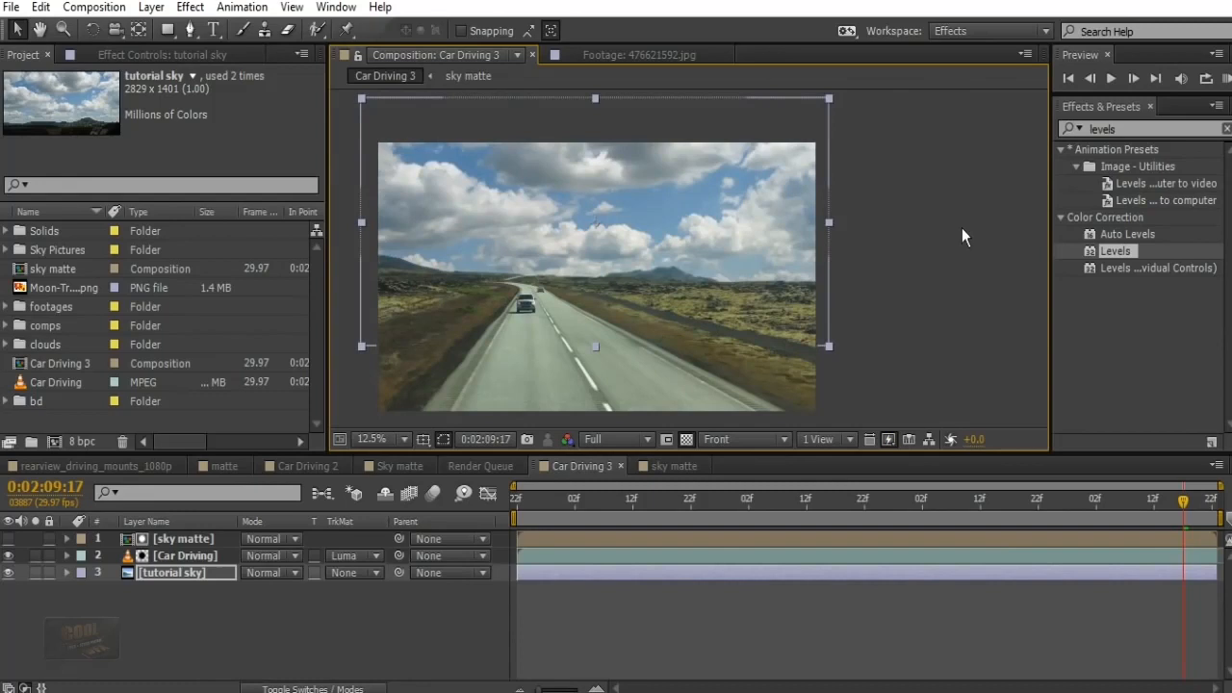
pyautogui.click(967, 228)
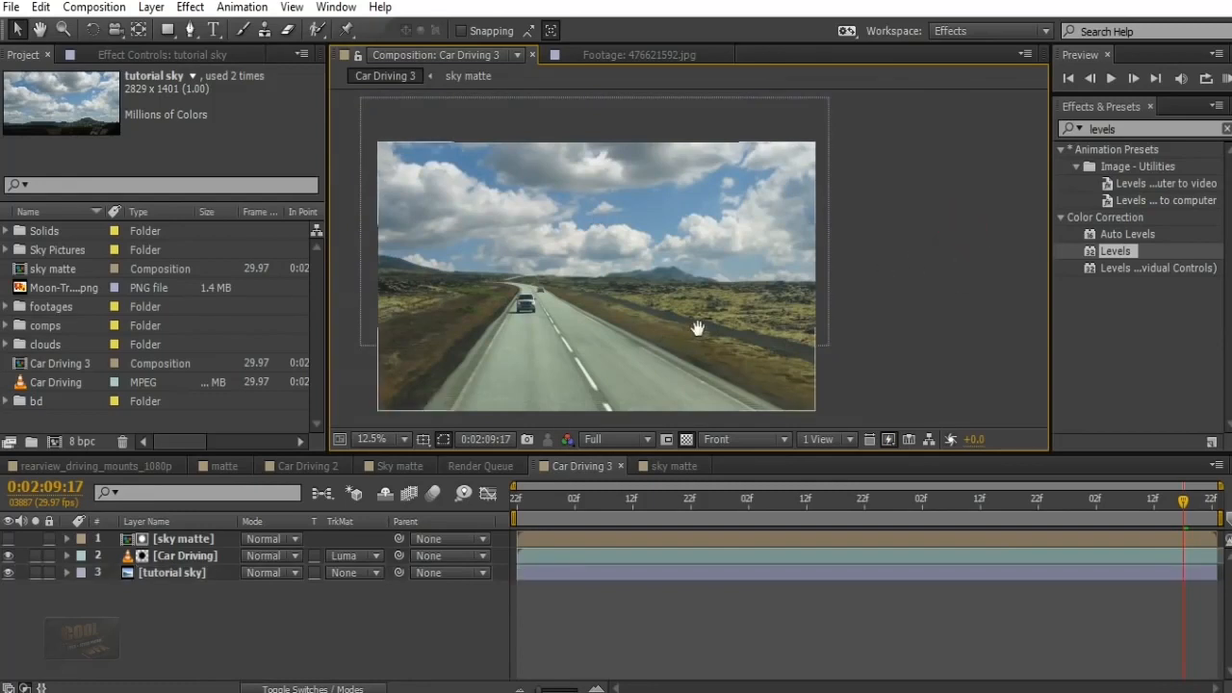
# Hide the tutorial sky layer and set the Car Driving layer to No Track Matte
pyautogui.press('h')
pyautogui.moveTo(700, 330); pyautogui.dragTo(760, 286)
pyautogui.press('v')
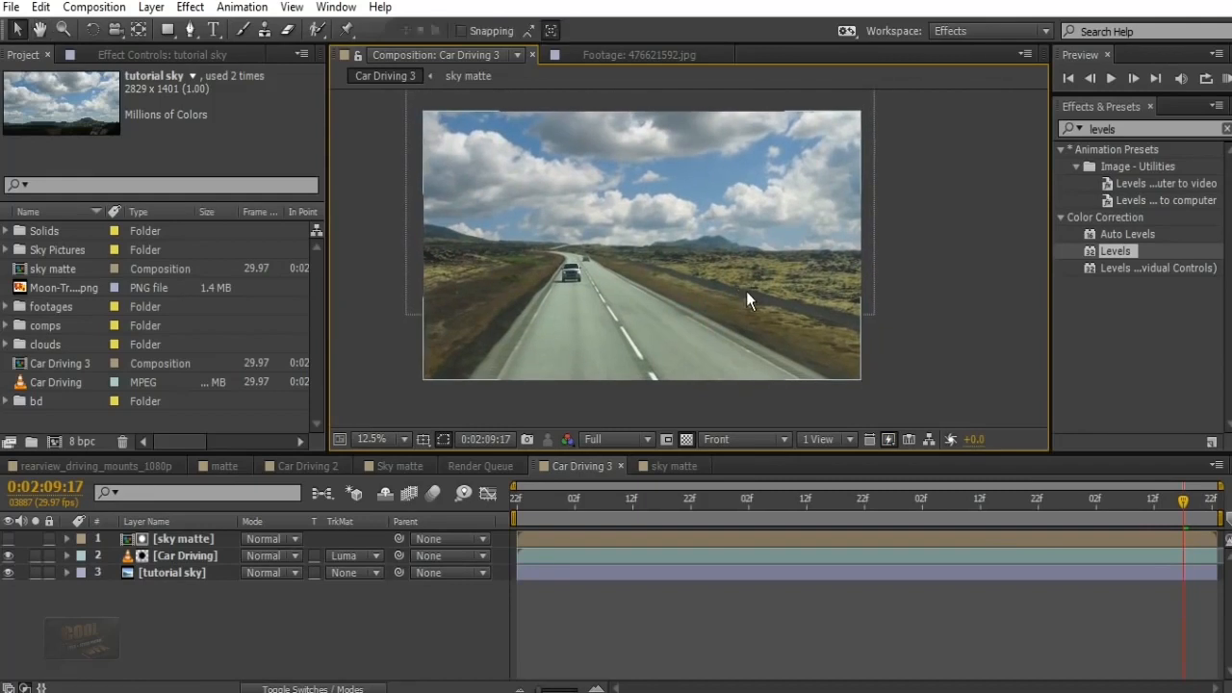
pyautogui.click(9, 574)
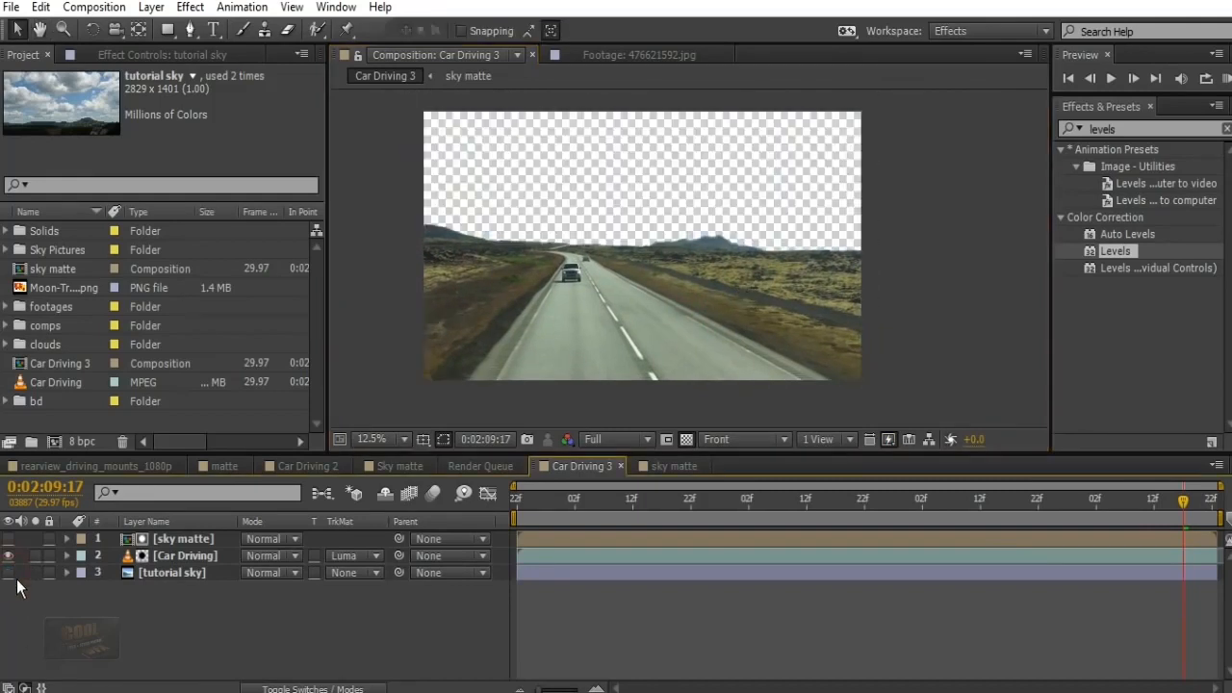
pyautogui.click(352, 573)
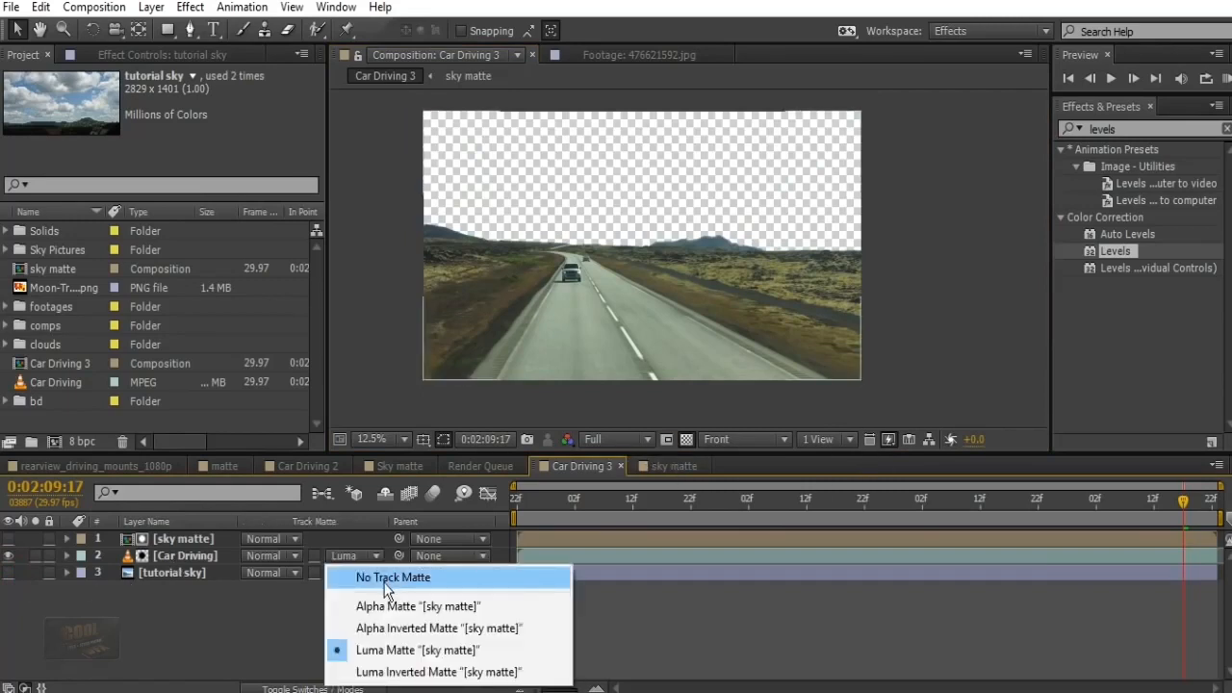
pyautogui.click(385, 581)
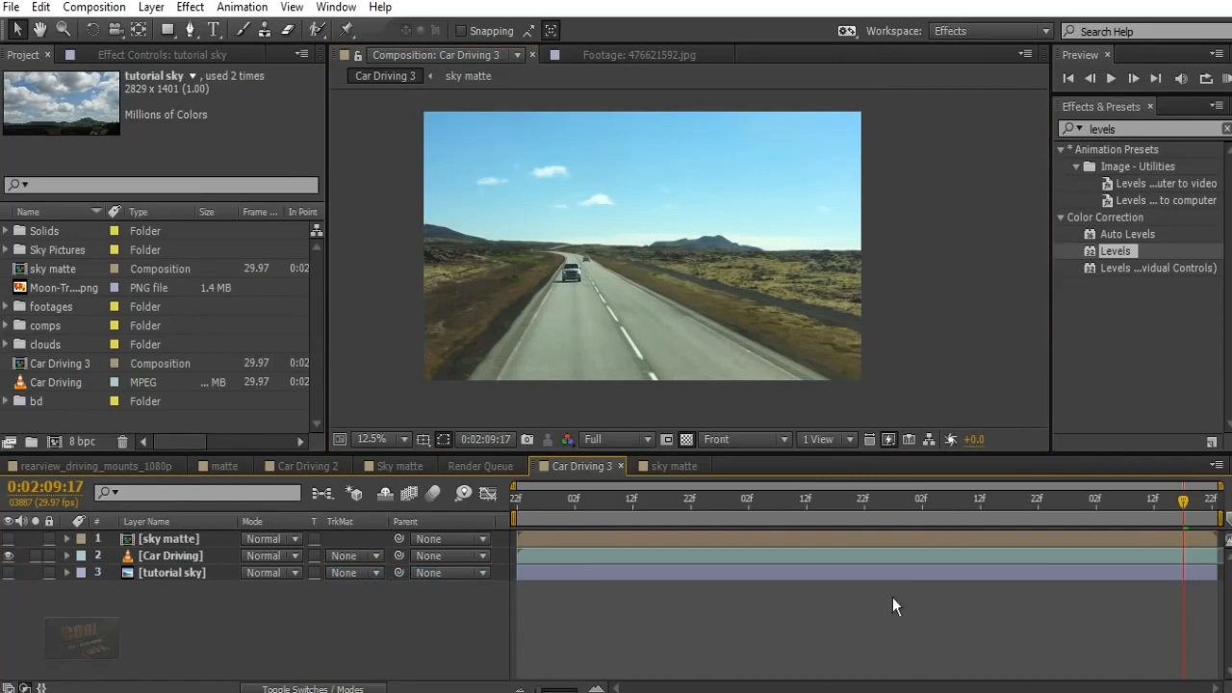
# Show the Tracker and start Track Motion on the Car Driving layer
pyautogui.click(336, 6)
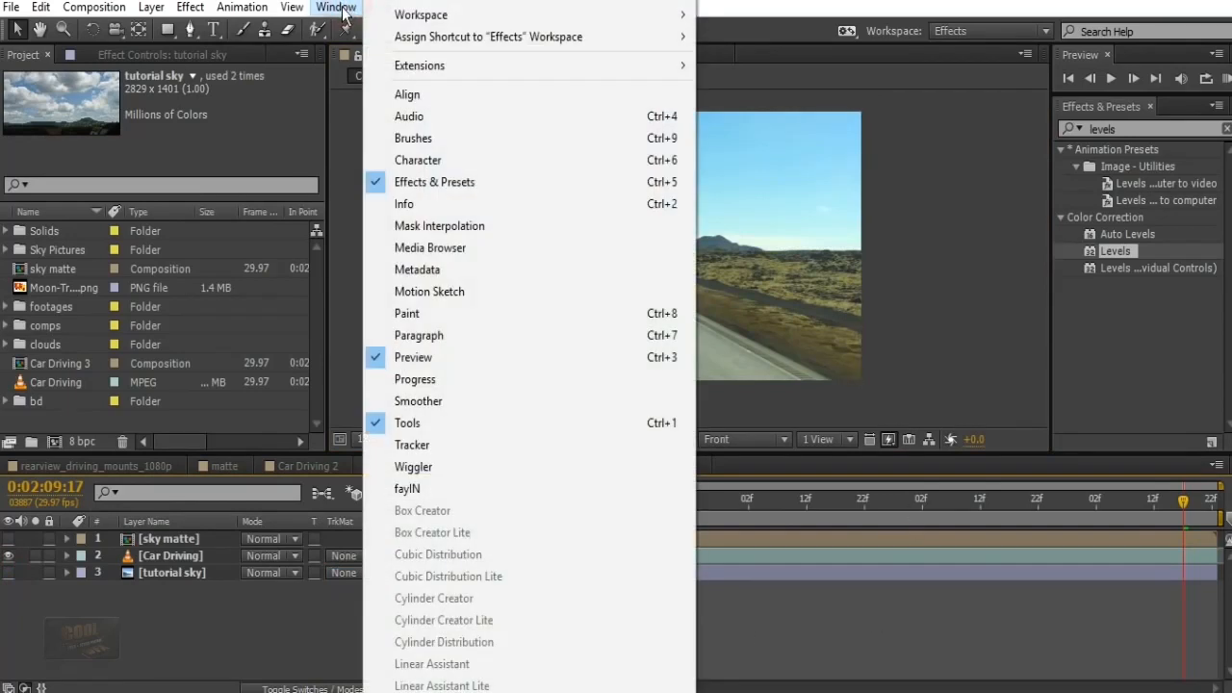
pyautogui.click(505, 439)
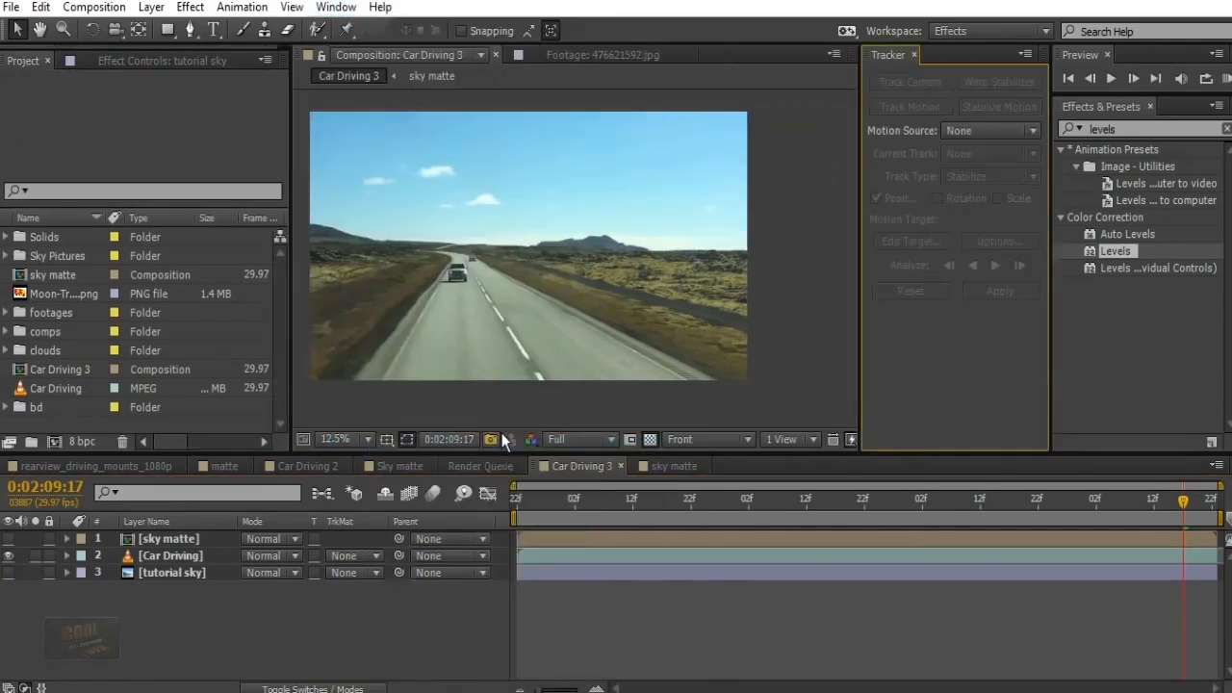
pyautogui.click(171, 556)
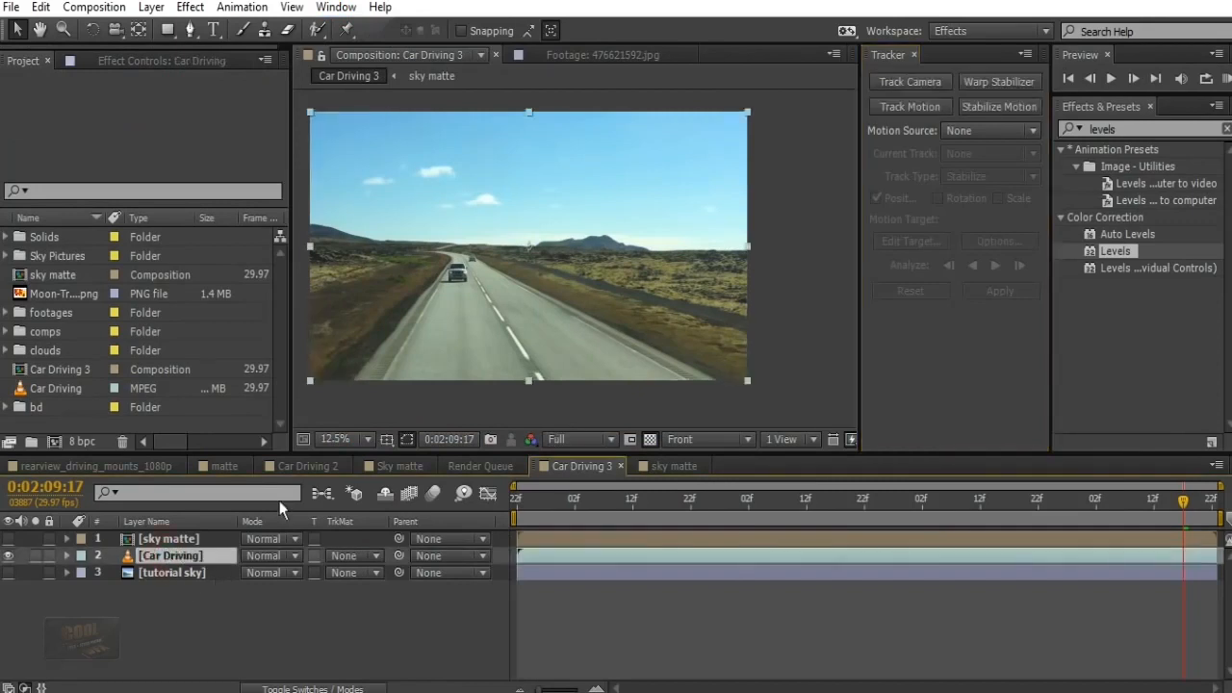
pyautogui.click(925, 106)
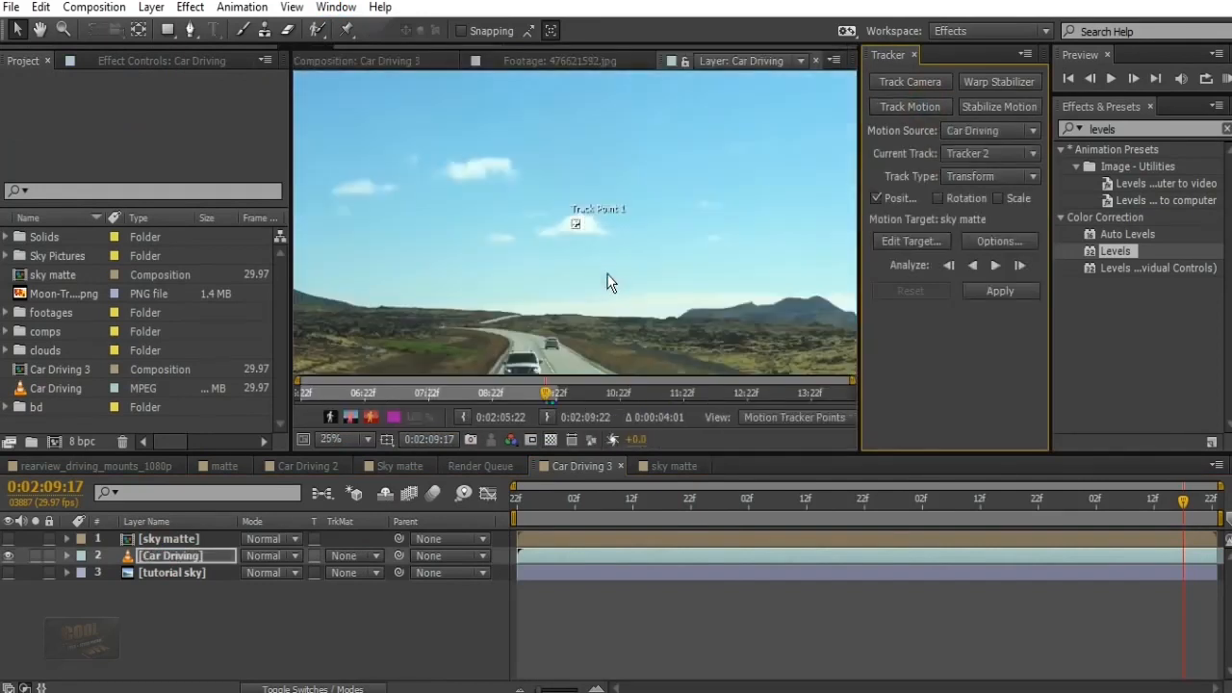
# Enlarge Track Point 1's feature and search regions and place them over the small white cloud above the road
pyautogui.scroll(5, 586, 275)
pyautogui.moveTo(626, 279); pyautogui.dragTo(540, 277)
pyautogui.scroll(-3, 540, 274)
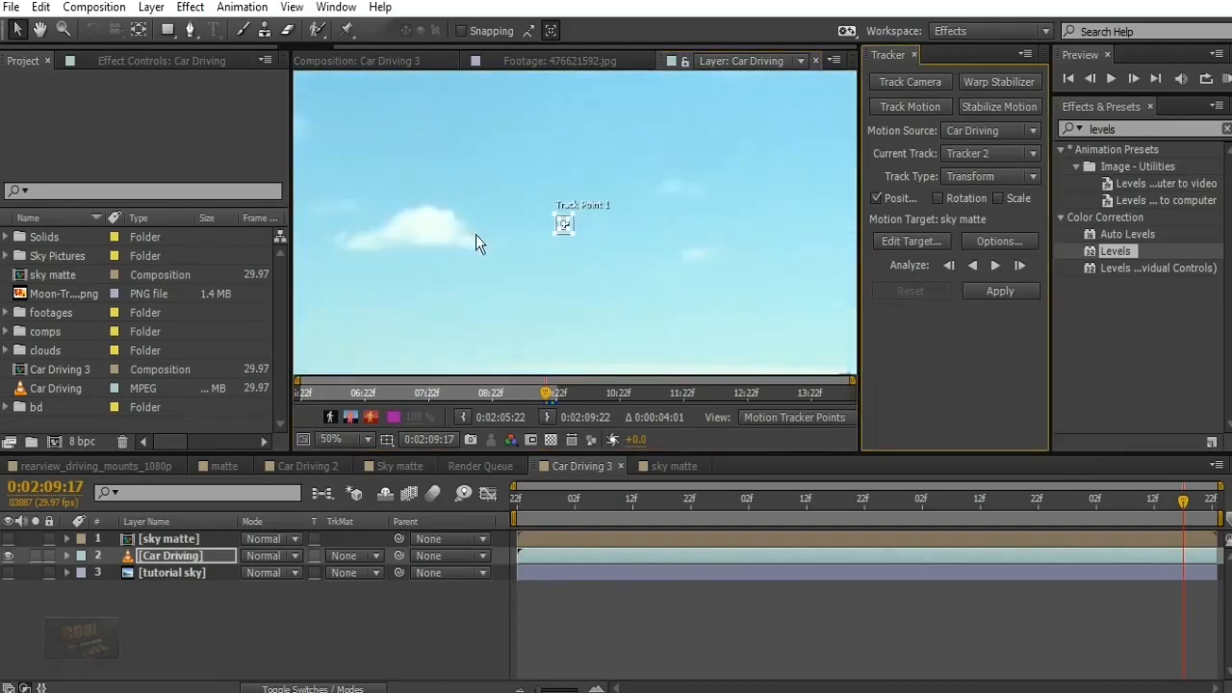
pyautogui.scroll(-2, 616, 258)
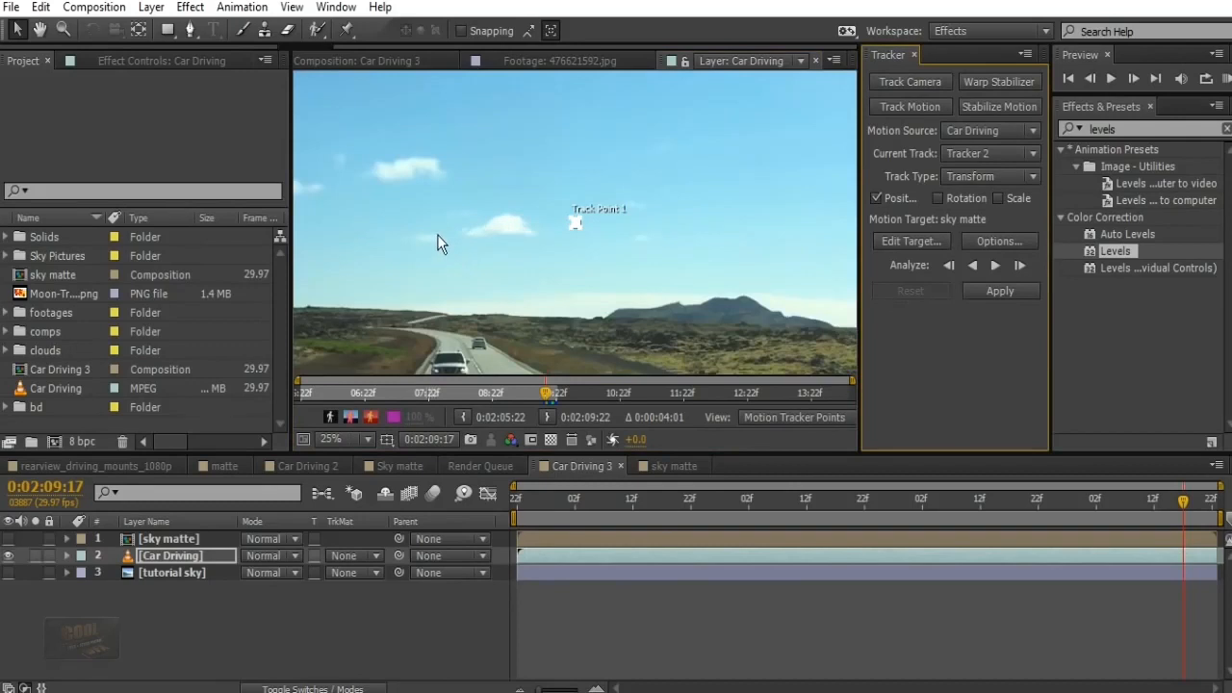
pyautogui.press('space')
pyautogui.moveTo(415, 206); pyautogui.dragTo(559, 273)
pyautogui.scroll(2, 702, 248)
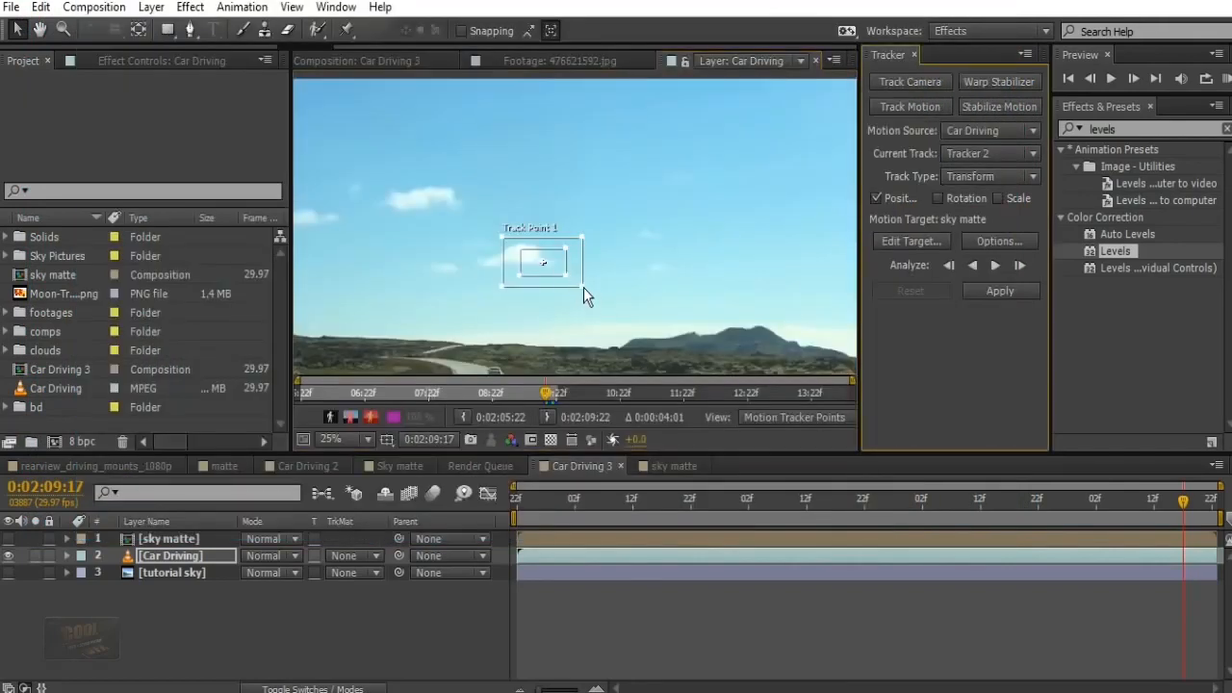
# Tighten the track point's inner feature region around the cloud's tip and analyze the Car Driving motion backward from 0:02:09:17
pyautogui.scroll(4, 564, 278)
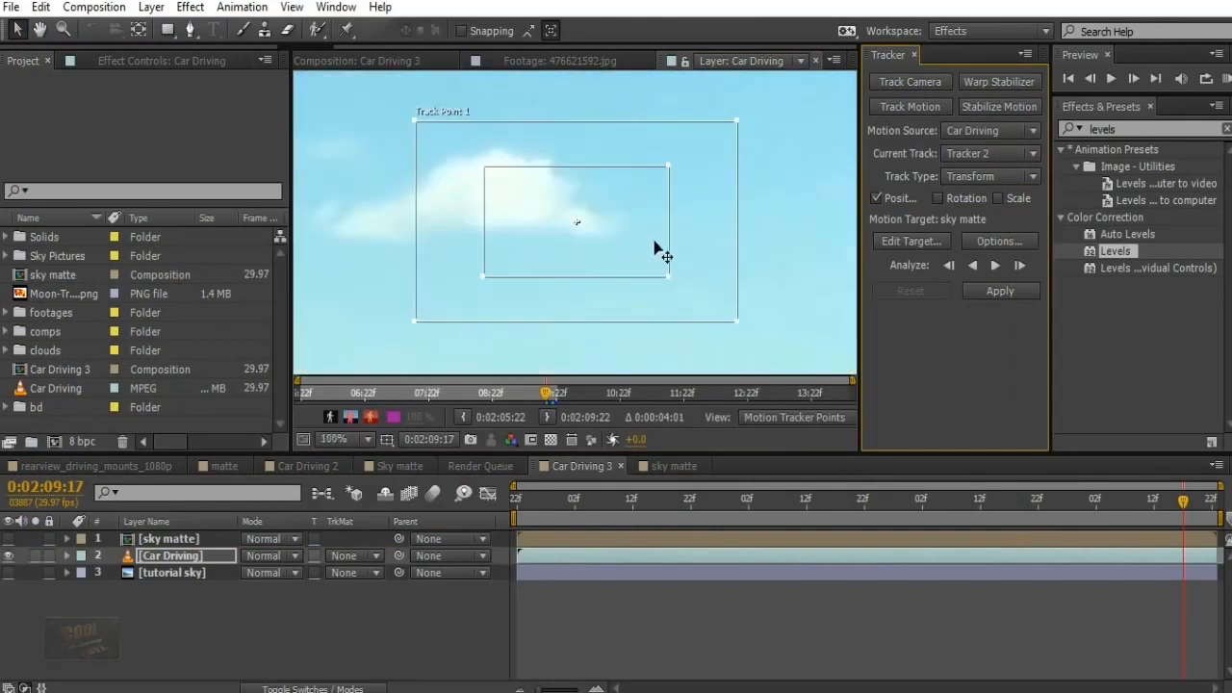
pyautogui.moveTo(665, 277); pyautogui.dragTo(632, 260)
pyautogui.scroll(-2, 642, 270)
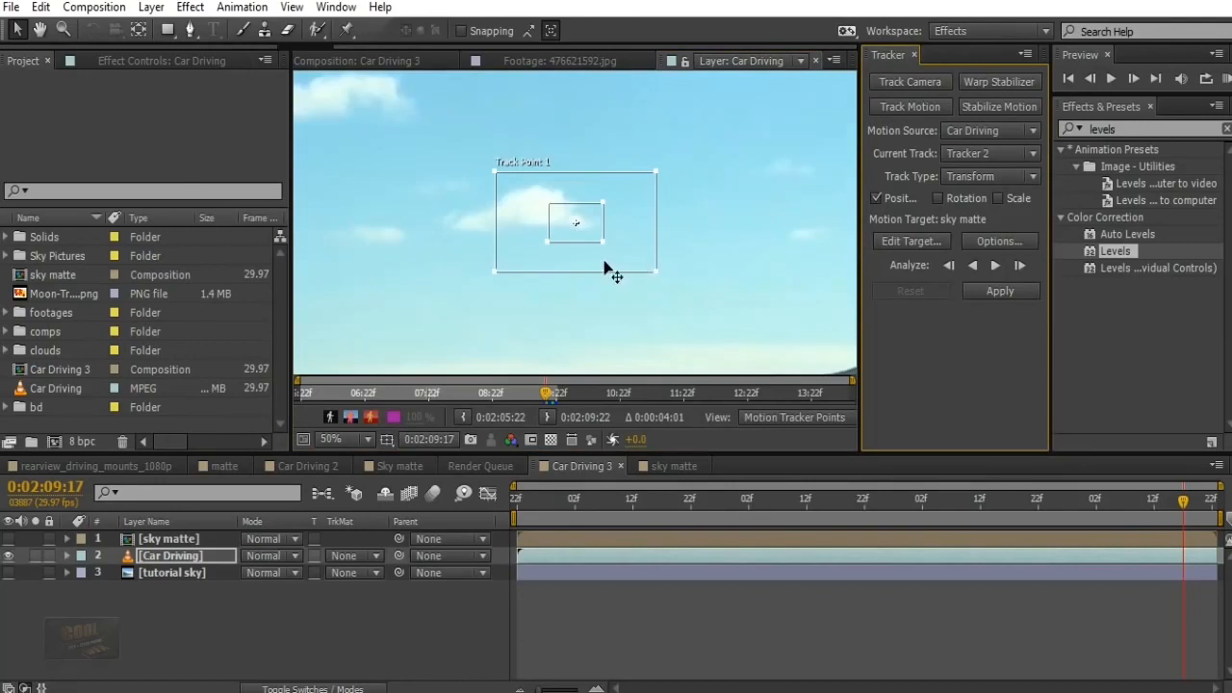
pyautogui.press(',')
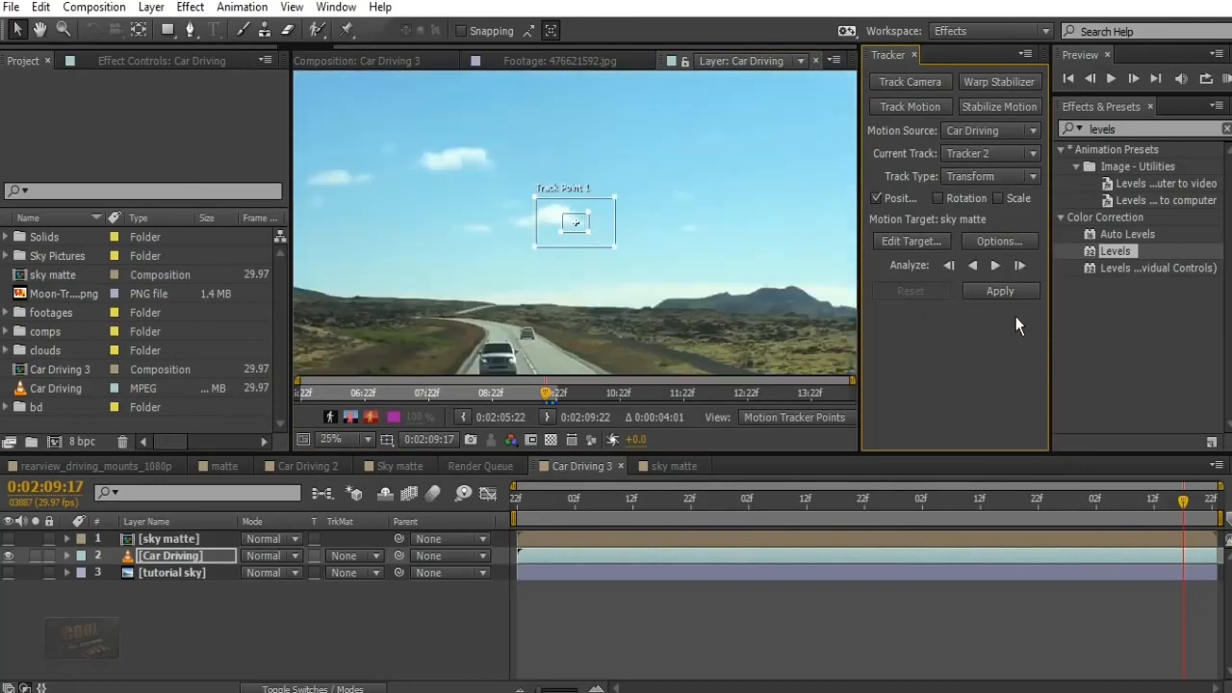
pyautogui.click(973, 266)
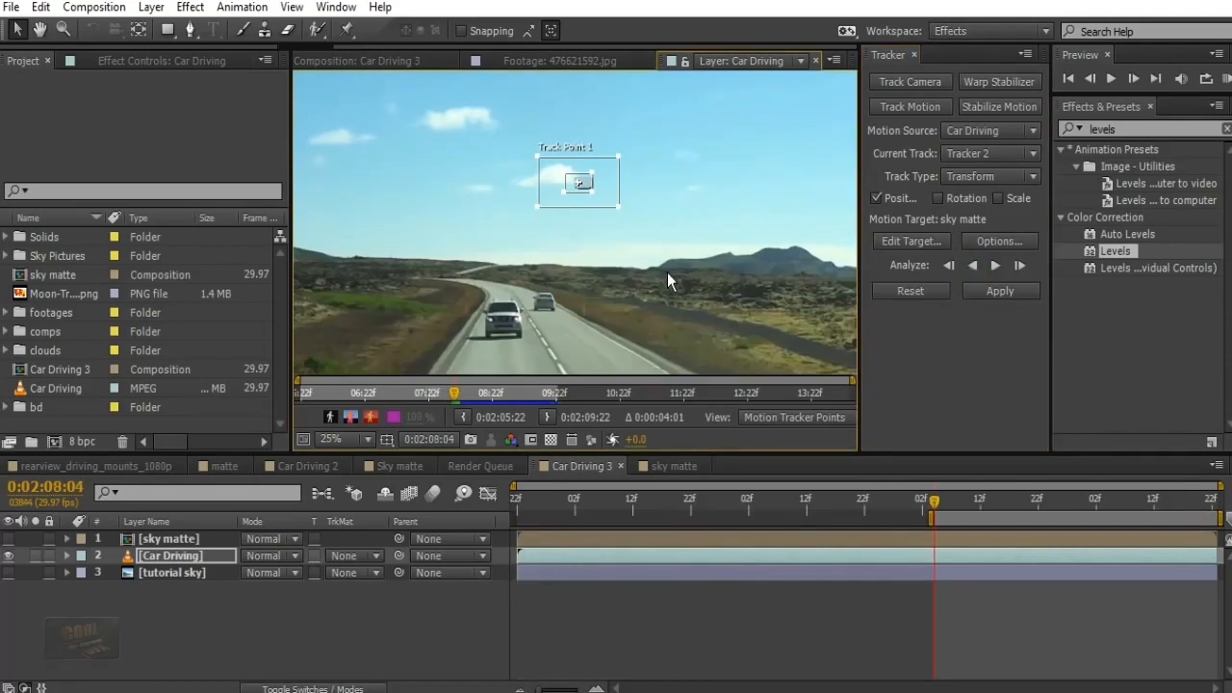
# Add a null object to the Car Driving 3 composition
pyautogui.rightClick(142, 623)
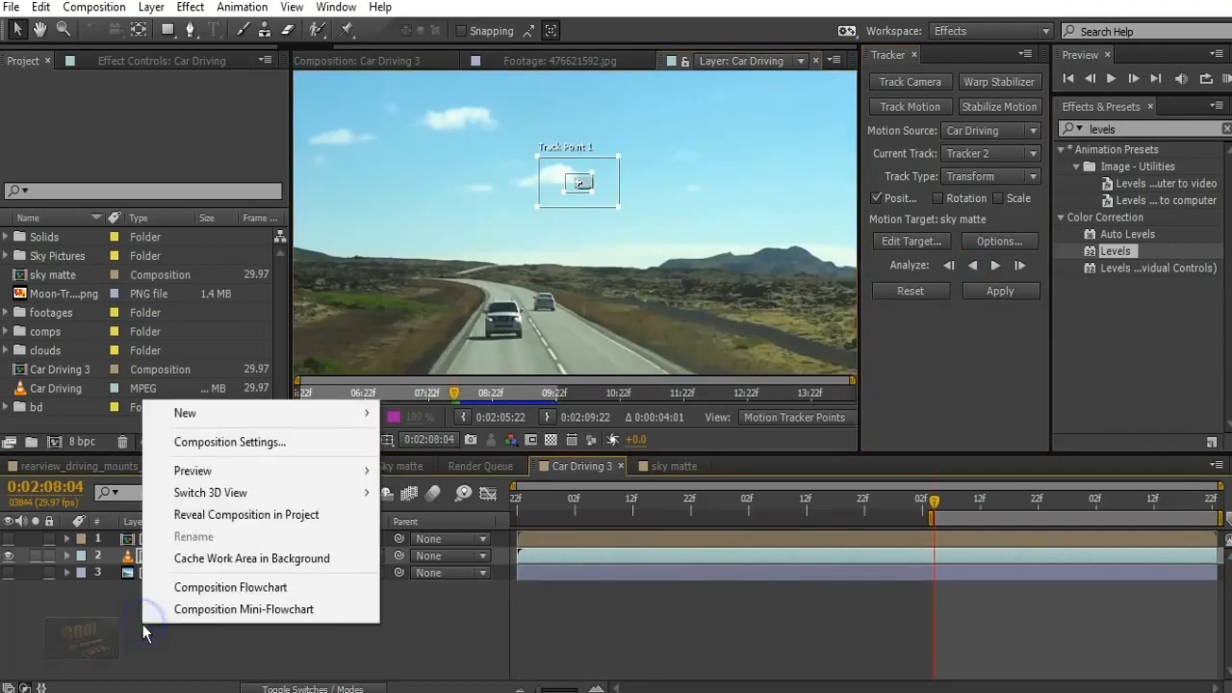
pyautogui.moveTo(218, 411)
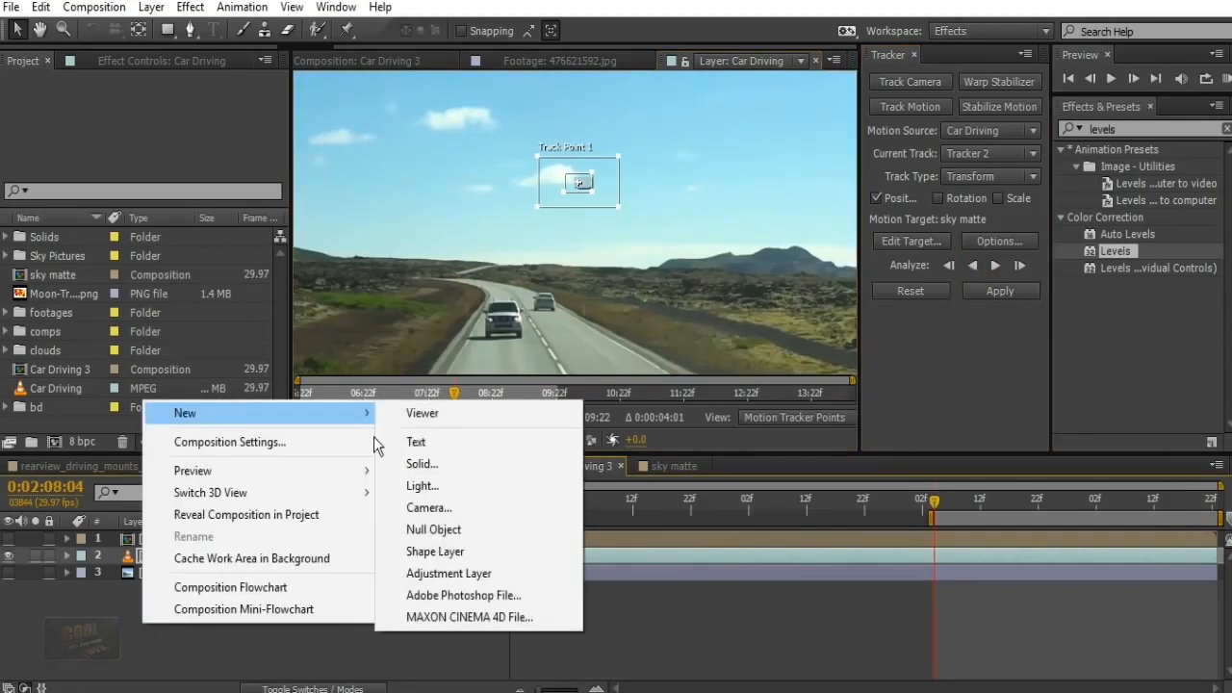
pyautogui.click(474, 532)
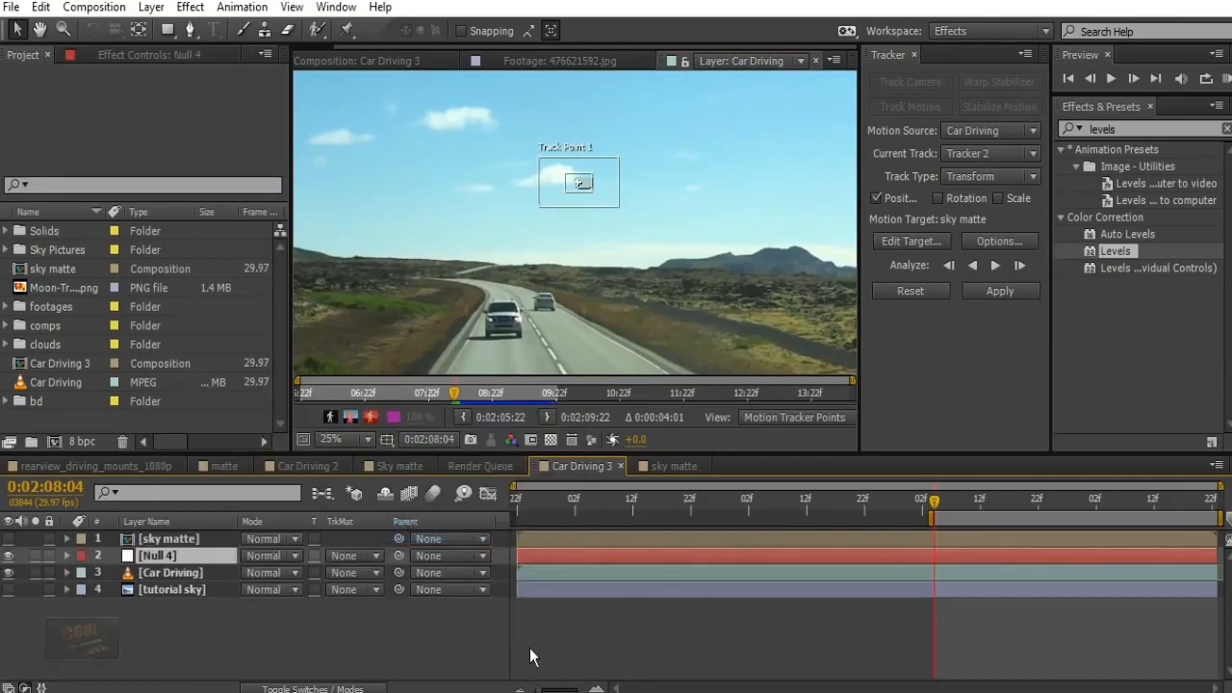
# Set the tracker's motion target to the Null 4 layer and apply the tracking data to it
pyautogui.click(915, 243)
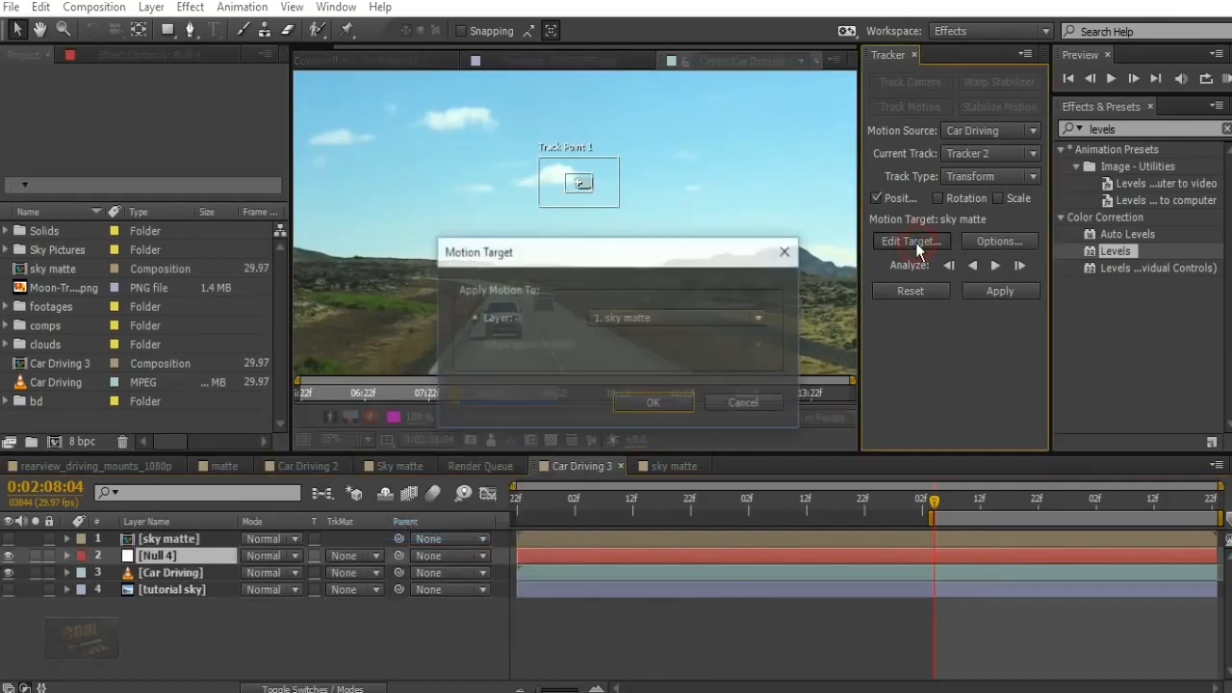
pyautogui.click(625, 319)
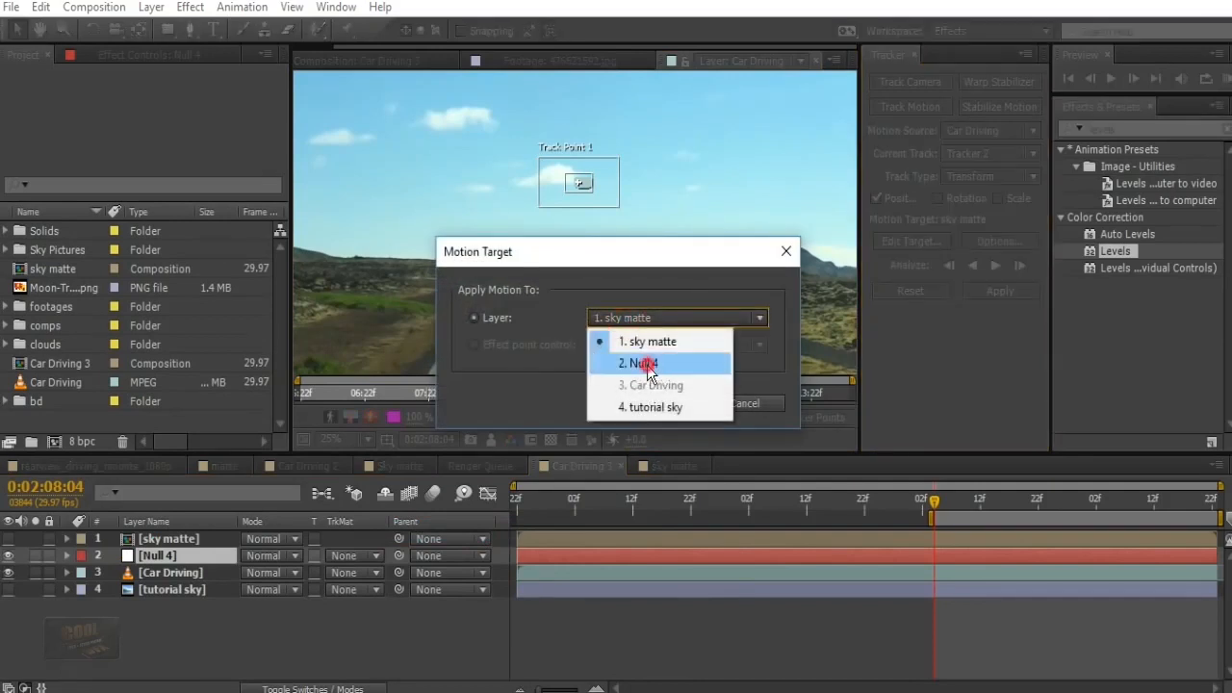
pyautogui.click(647, 365)
pyautogui.click(672, 404)
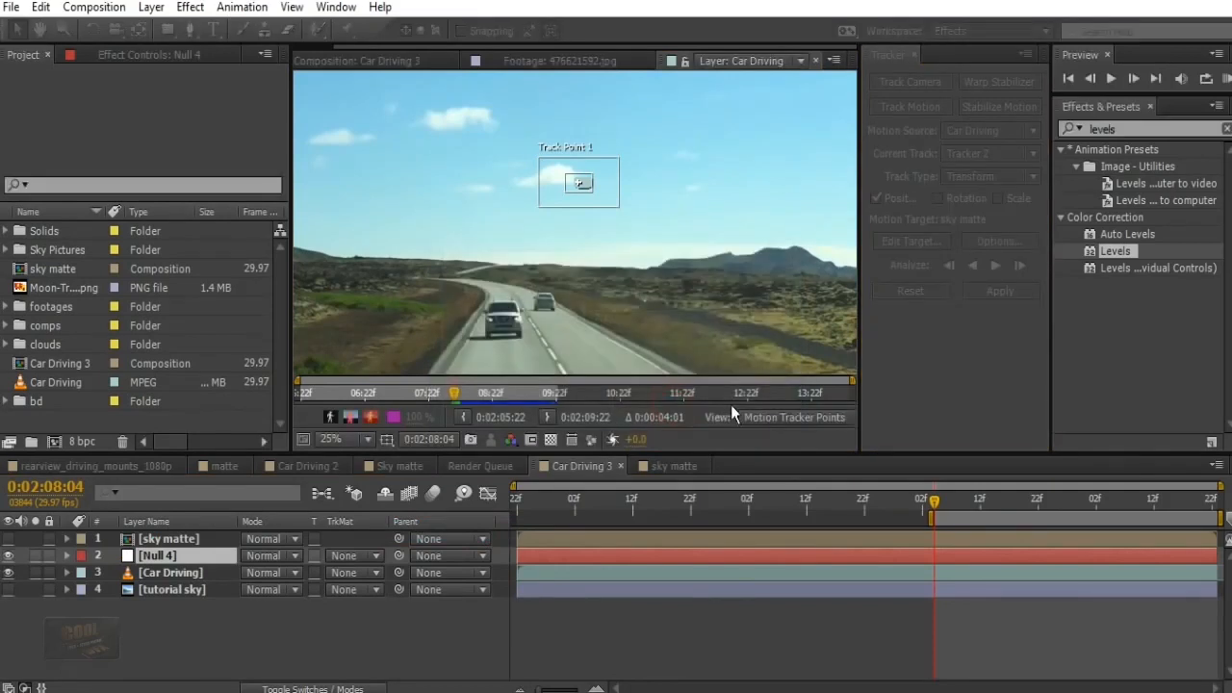
pyautogui.click(992, 291)
pyautogui.click(610, 369)
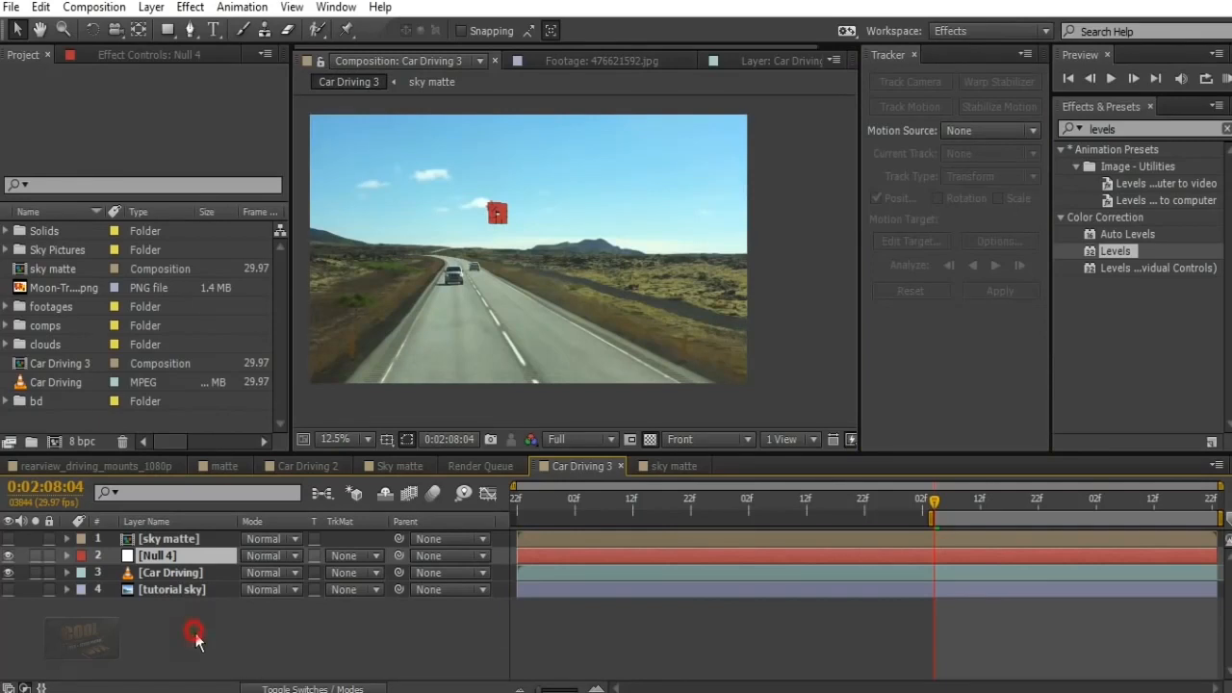
# Set the Car Driving layer's track matte to Luma Matte and move Null 4 above sky matte so sky matte drives it
pyautogui.click(65, 619)
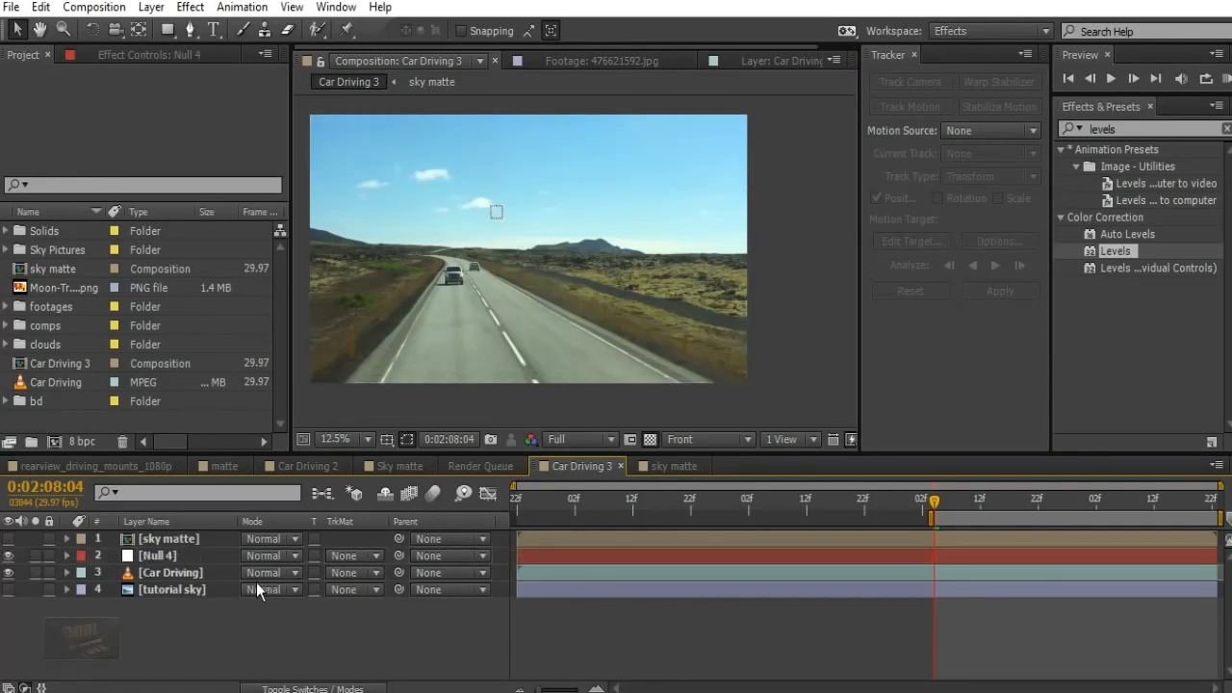
pyautogui.click(344, 583)
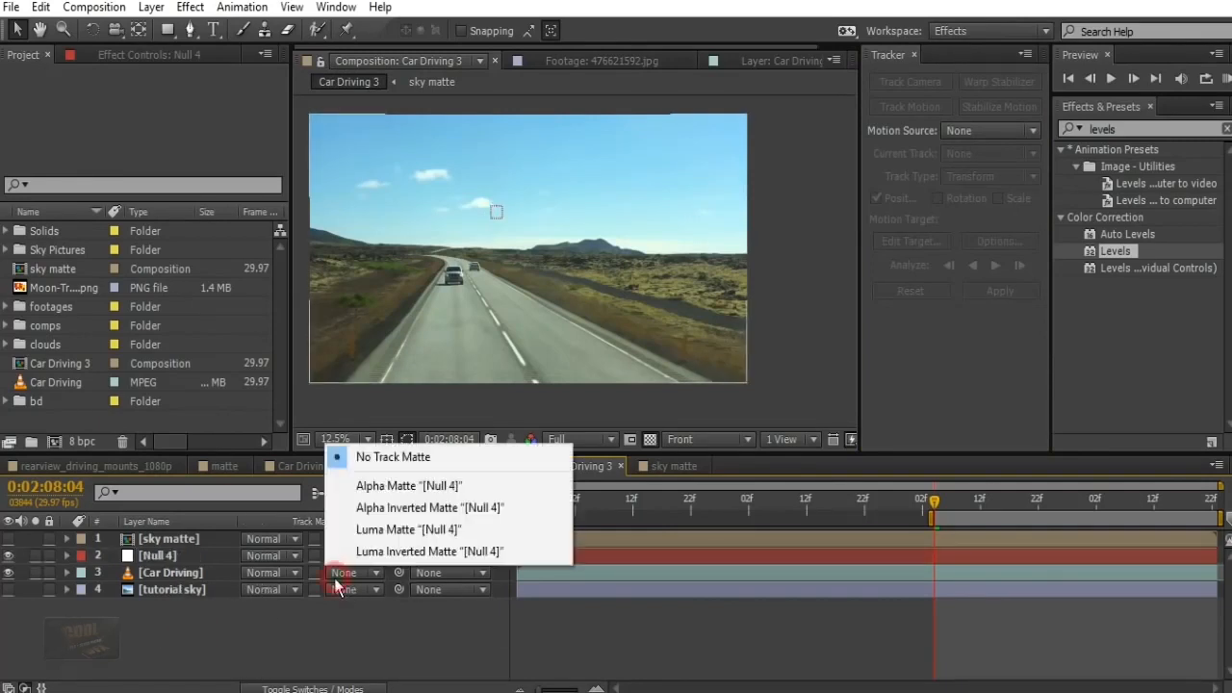
pyautogui.click(416, 531)
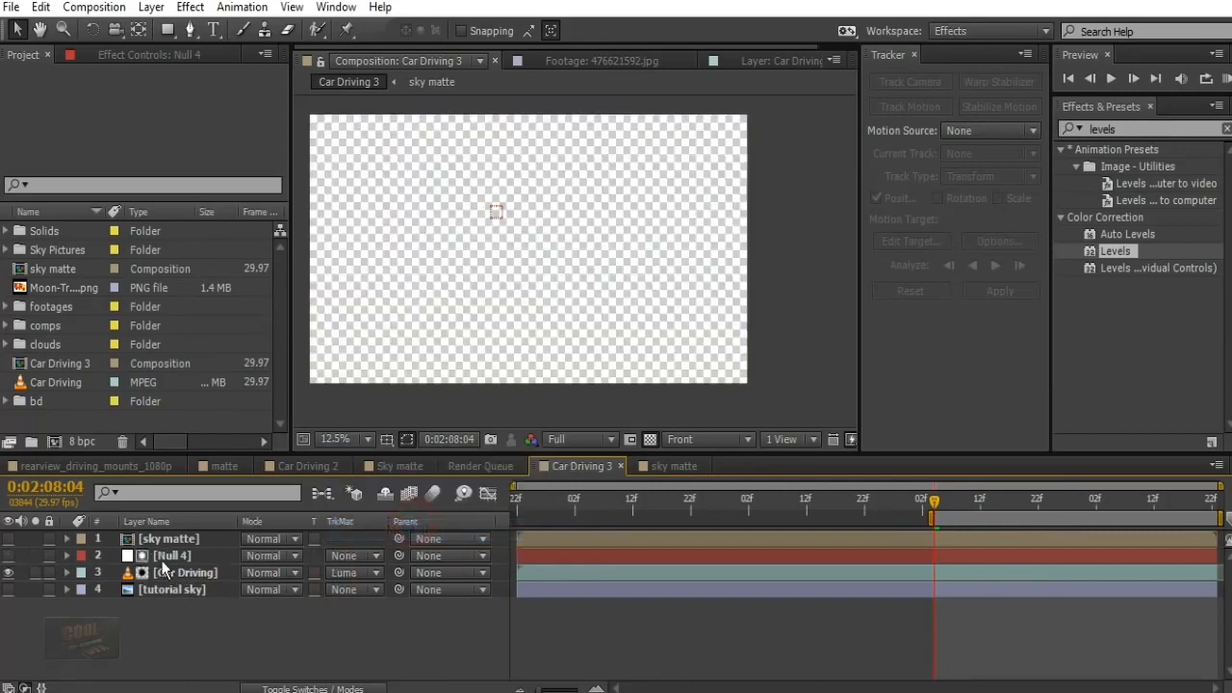
pyautogui.click(176, 554)
pyautogui.moveTo(178, 547); pyautogui.dragTo(178, 534)
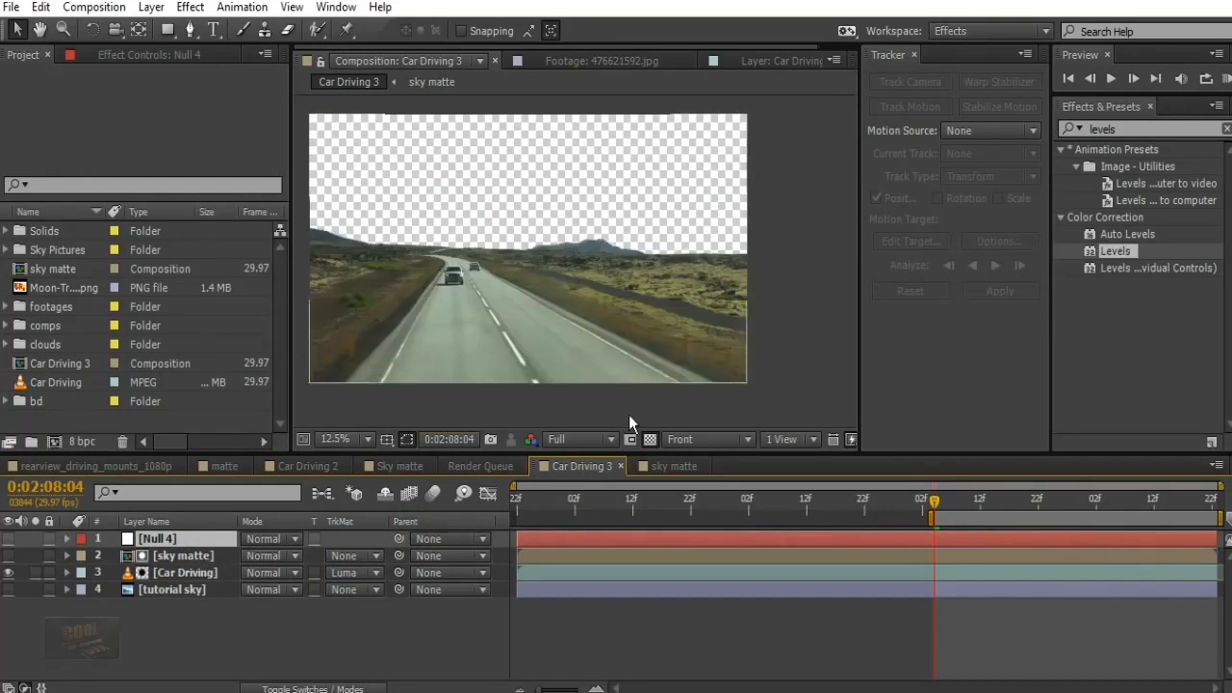
# Set the composition preview resolution to Quarter and close the Tracker
pyautogui.click(586, 439)
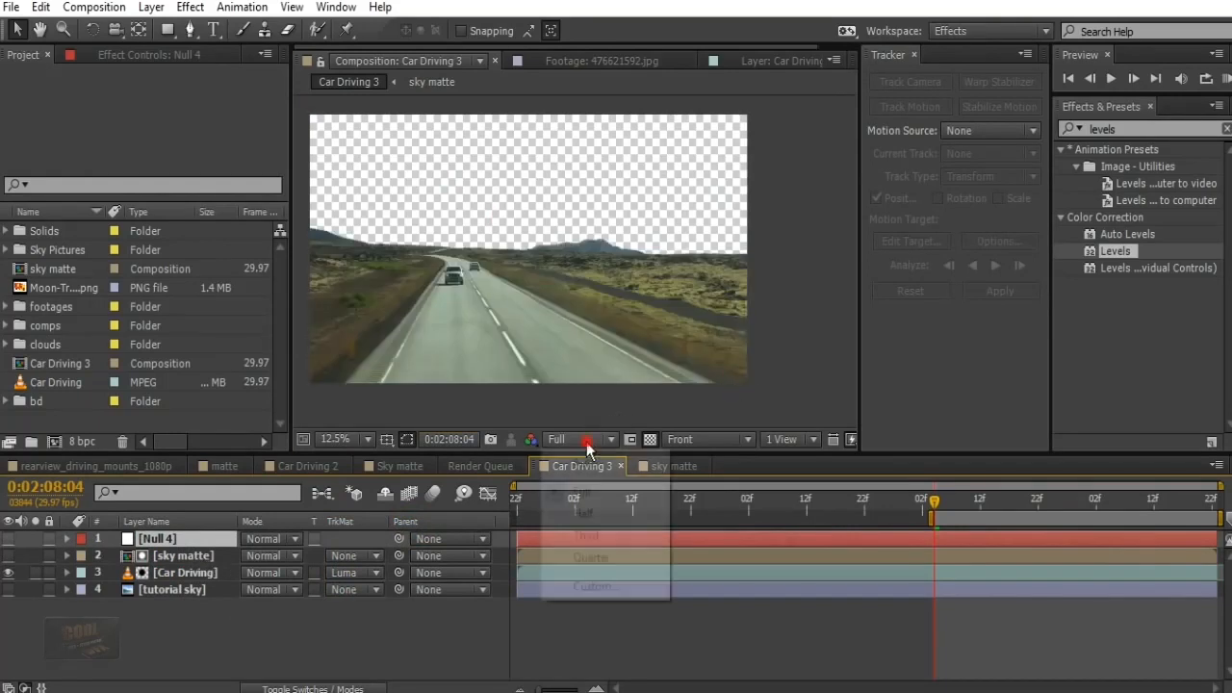
pyautogui.click(612, 557)
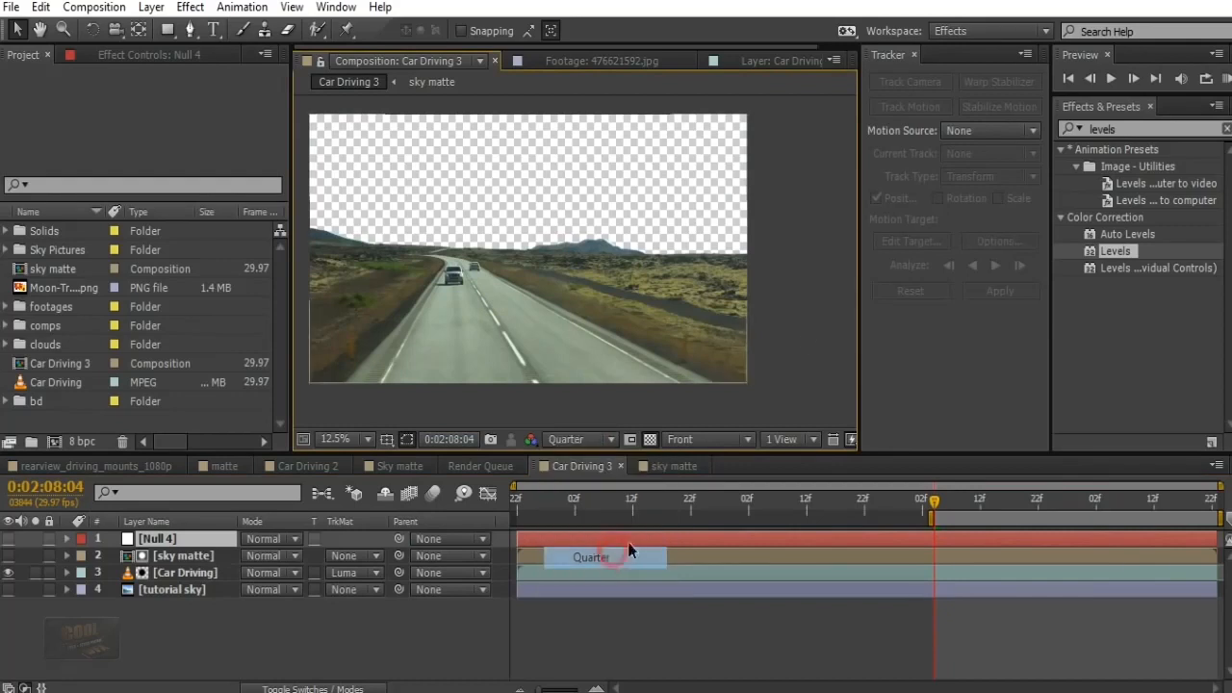
pyautogui.click(914, 54)
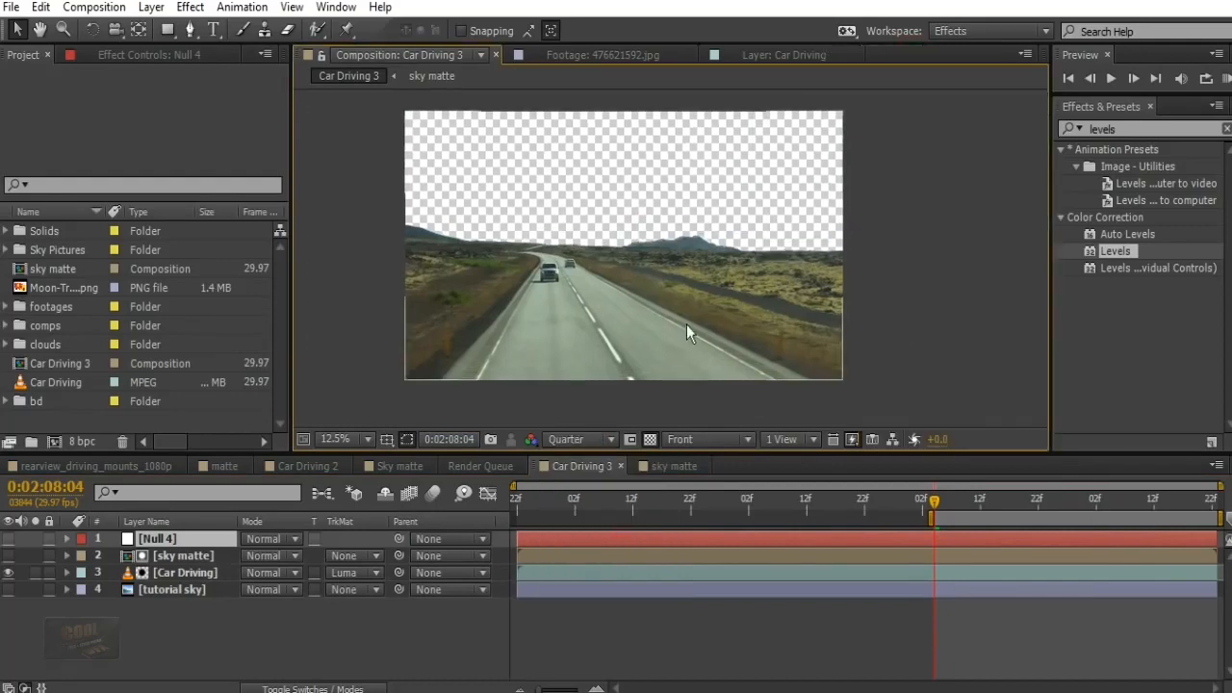
# Make the tutorial sky layer visible behind the cut-out road footage and inspect the composite
pyautogui.scroll(2, 685, 265)
pyautogui.moveTo(684, 265); pyautogui.dragTo(737, 262)
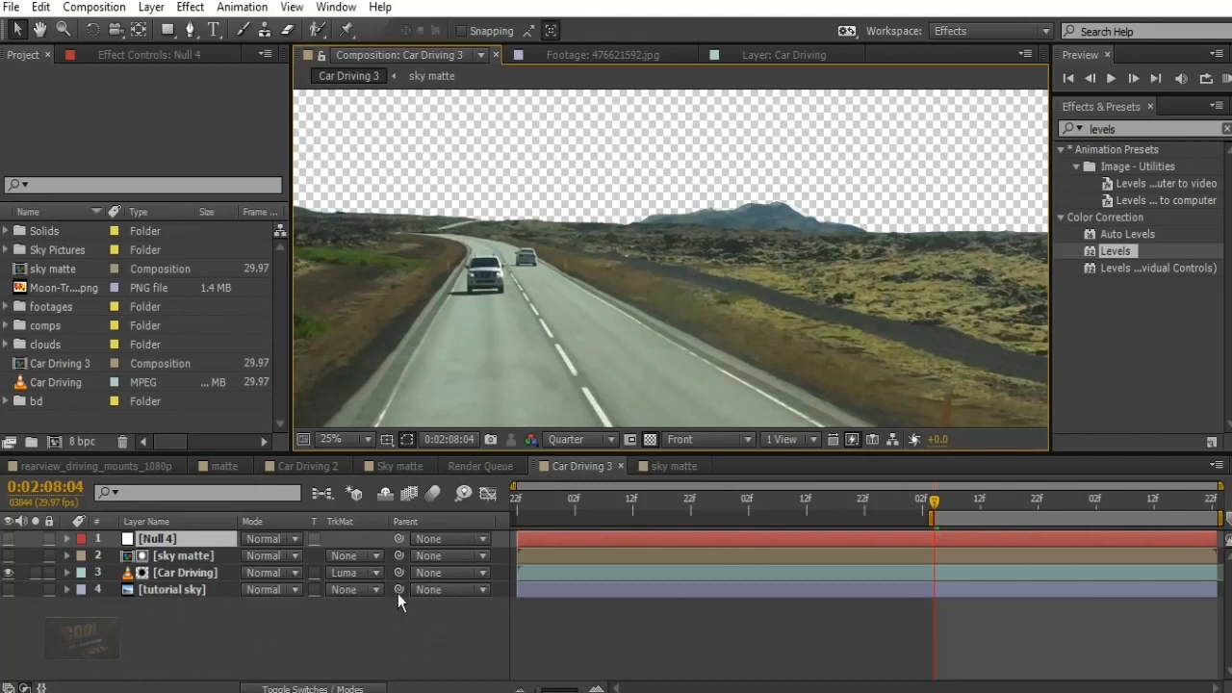
pyautogui.click(8, 590)
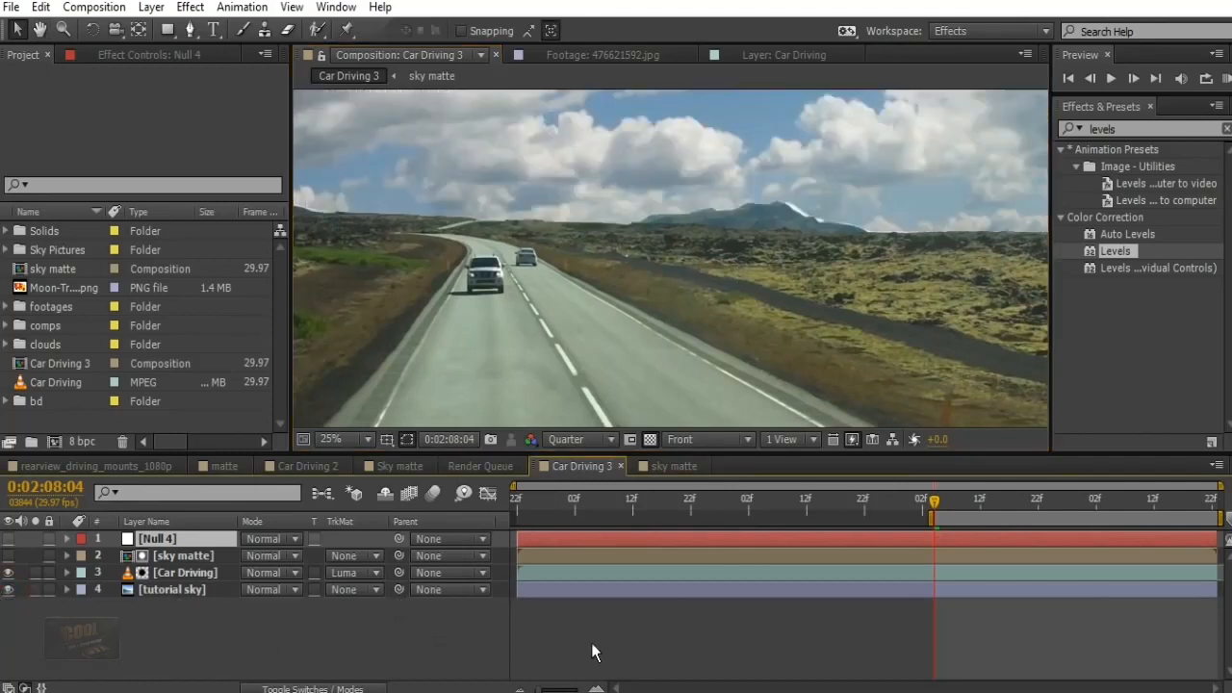
pyautogui.scroll(-2, 553, 251)
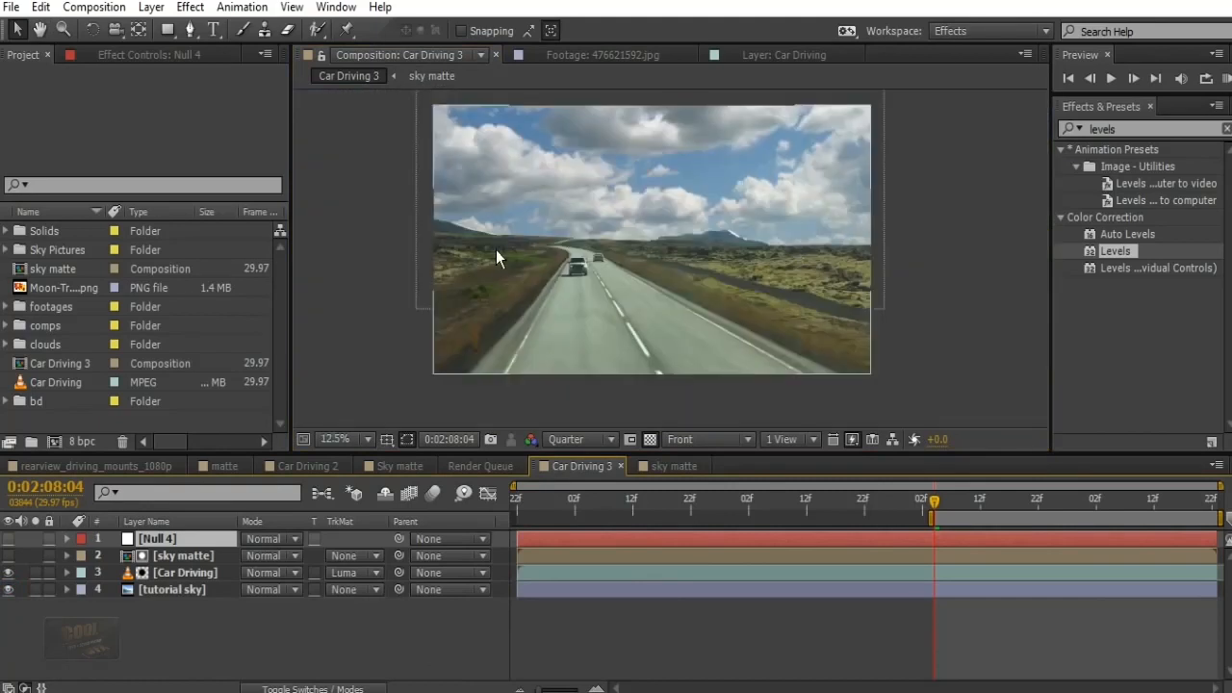
# Parent the tutorial sky layer to Null 4 and check its motion on frames between 0:02:08:22 and 0:02:09:03
pyautogui.click(428, 590)
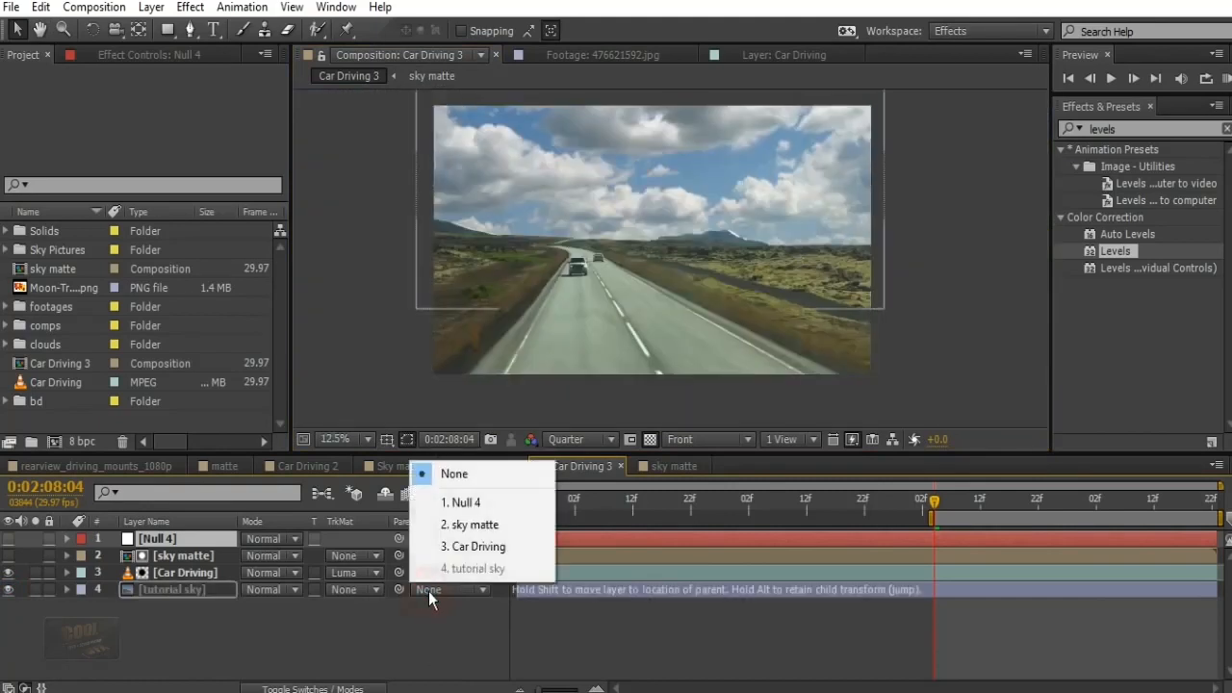
pyautogui.click(479, 501)
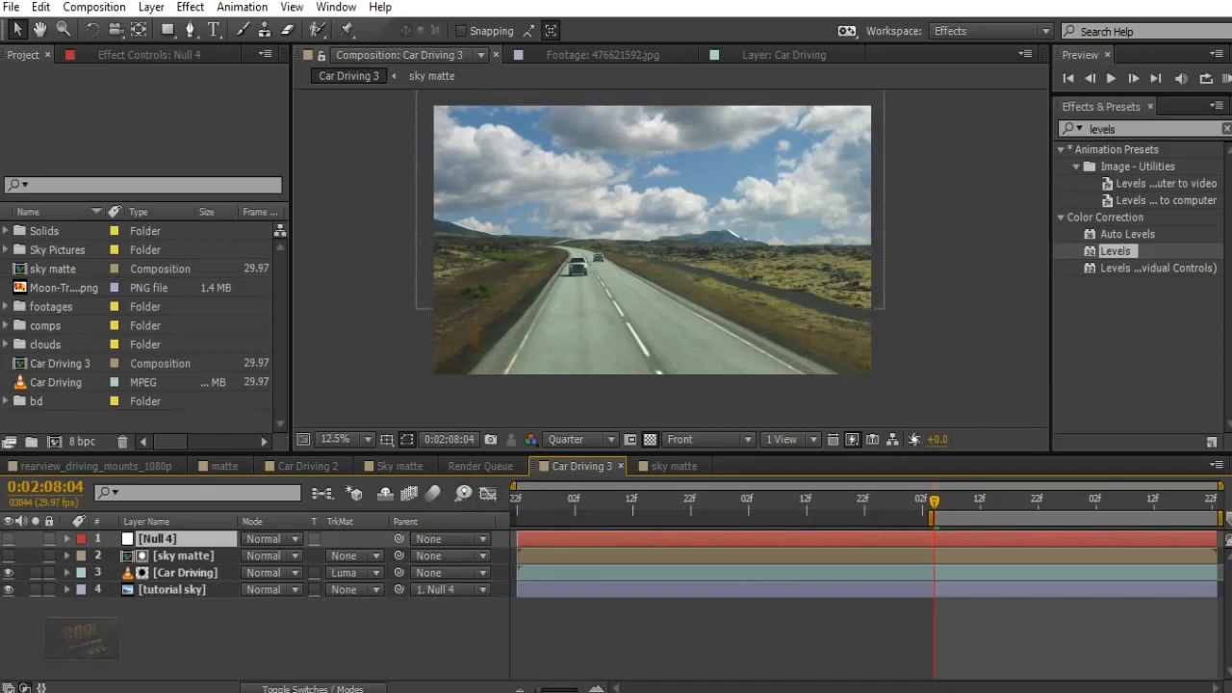
pyautogui.click(1037, 509)
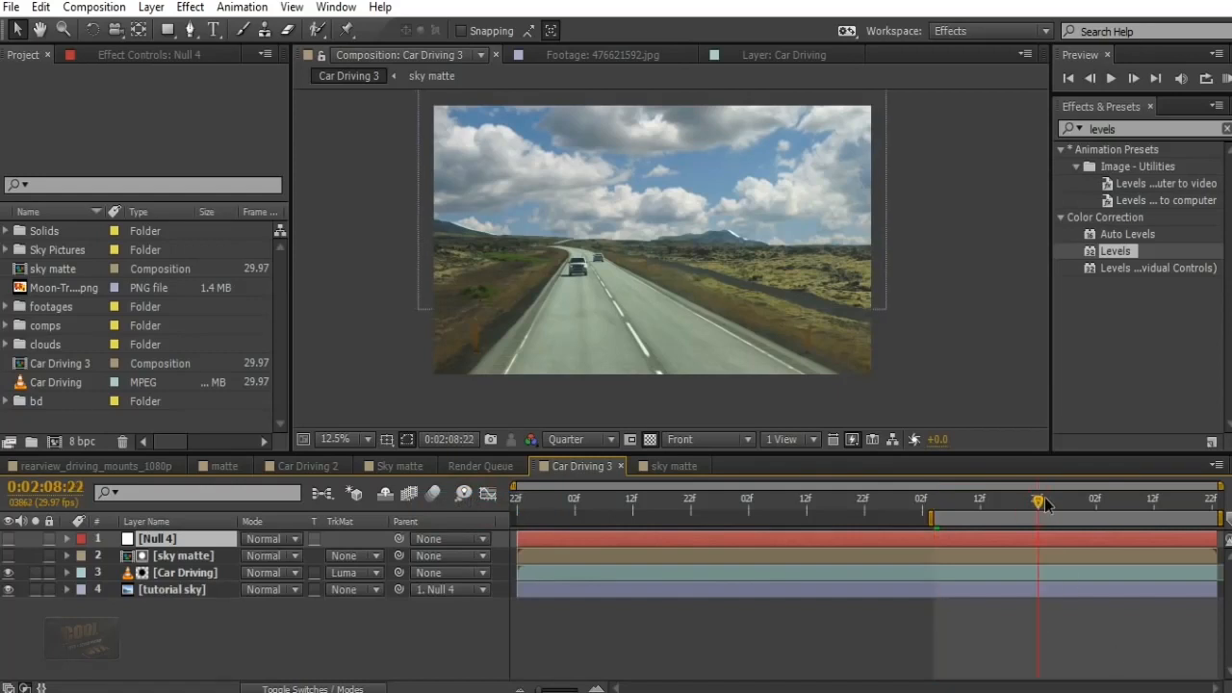
pyautogui.click(1100, 498)
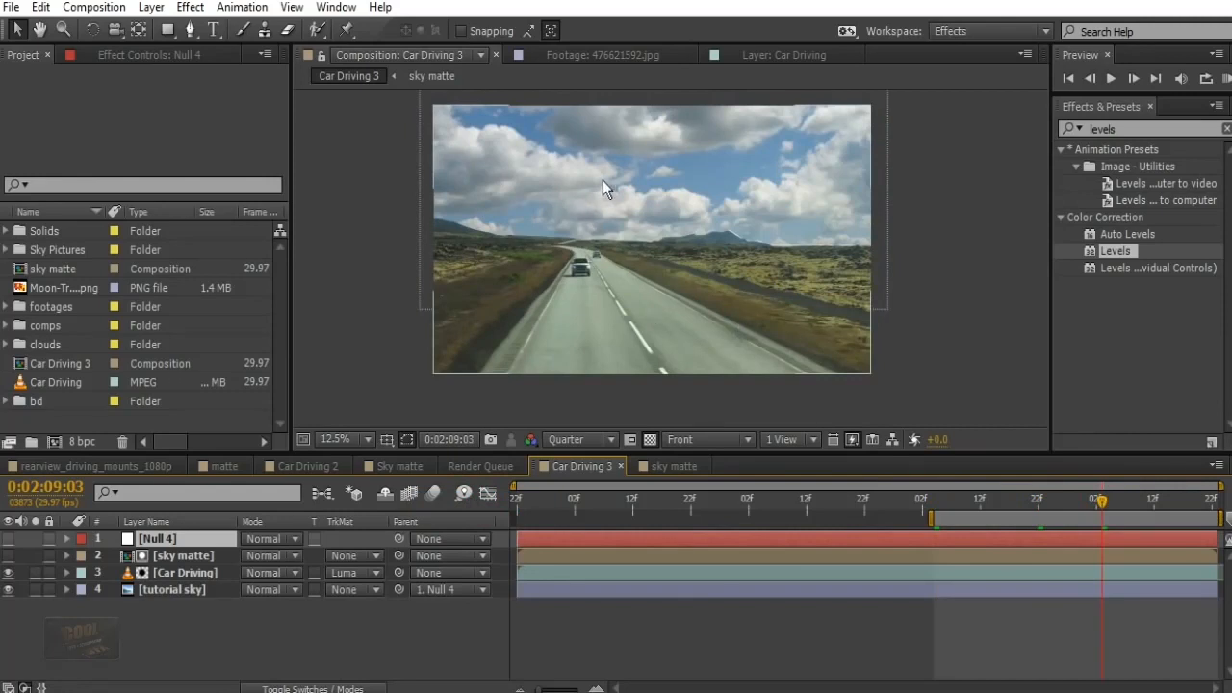
pyautogui.click(1078, 500)
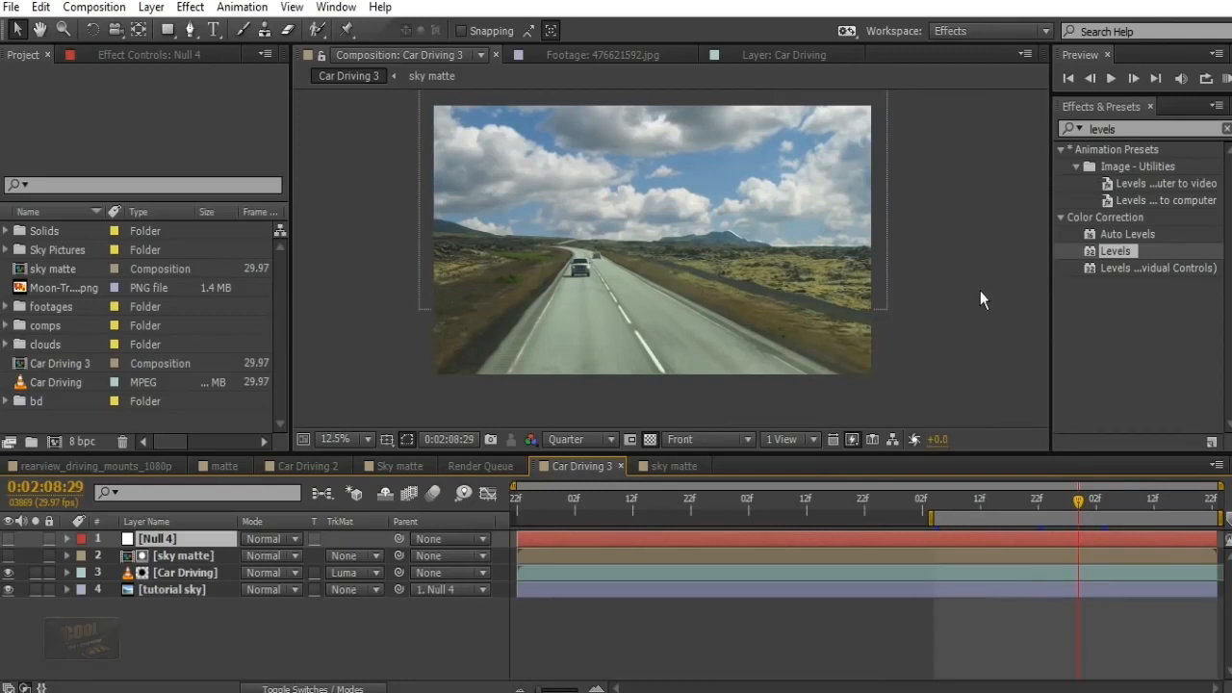
pyautogui.click(1097, 501)
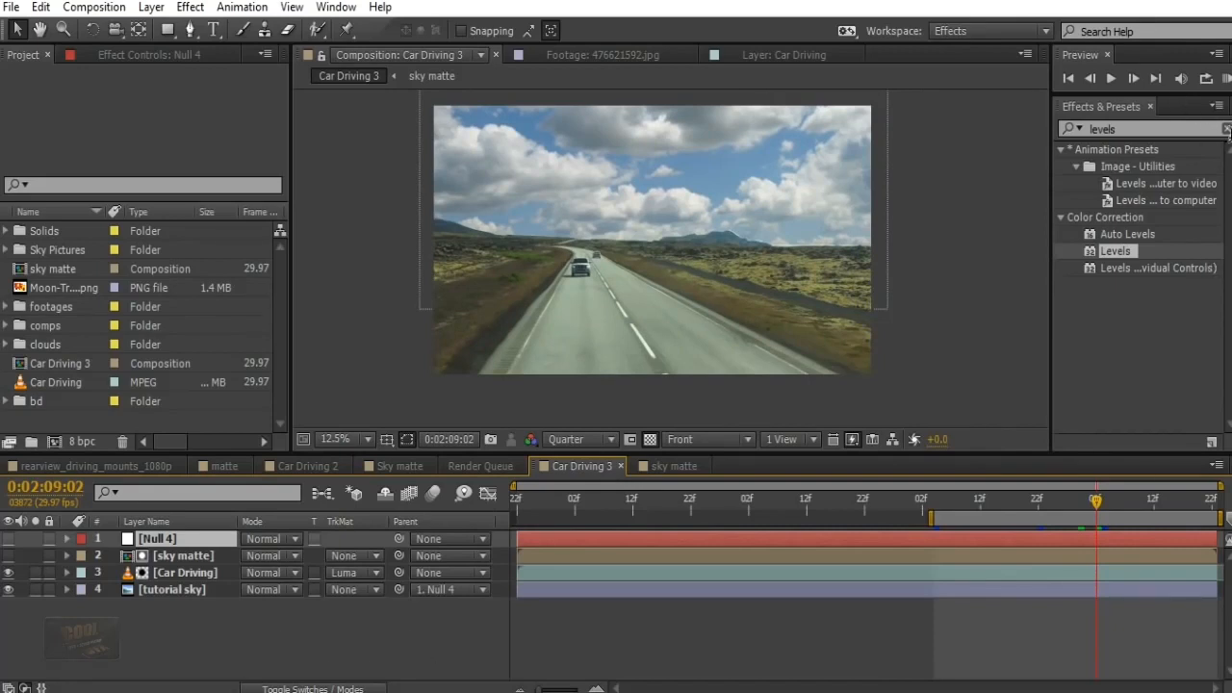
# Search the effects for curves and apply the Curves effect to the tutorial sky layer
pyautogui.click(1227, 130)
pyautogui.click(1161, 127)
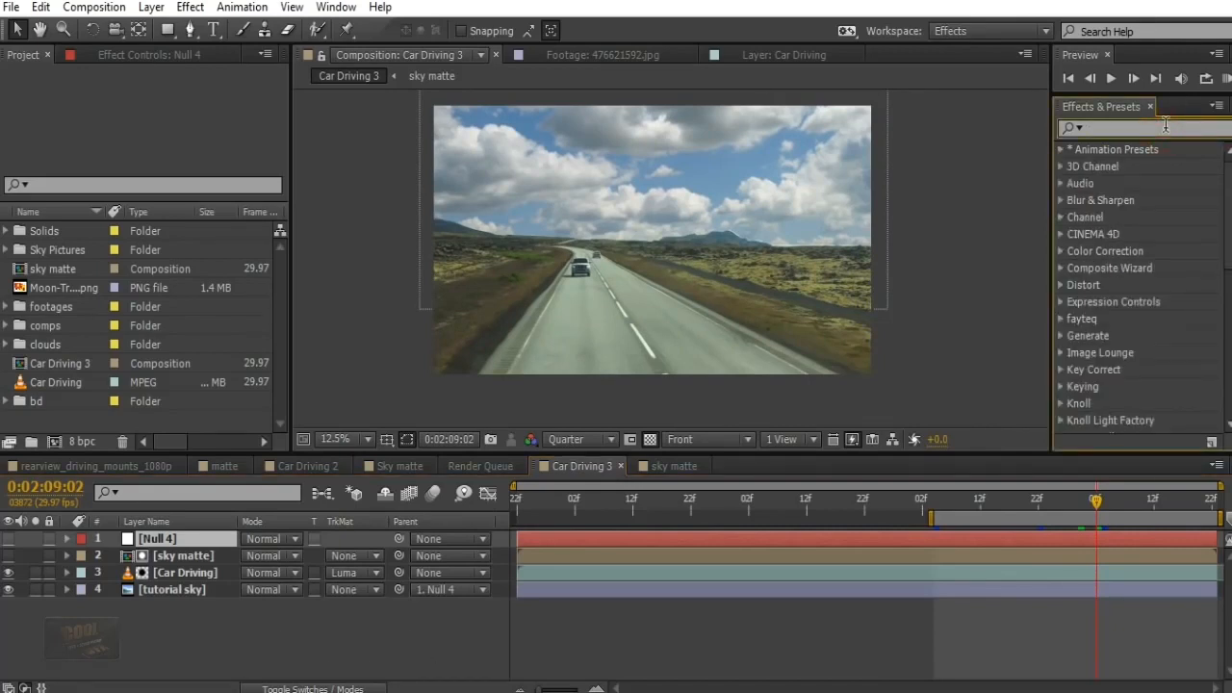
pyautogui.write('curves')
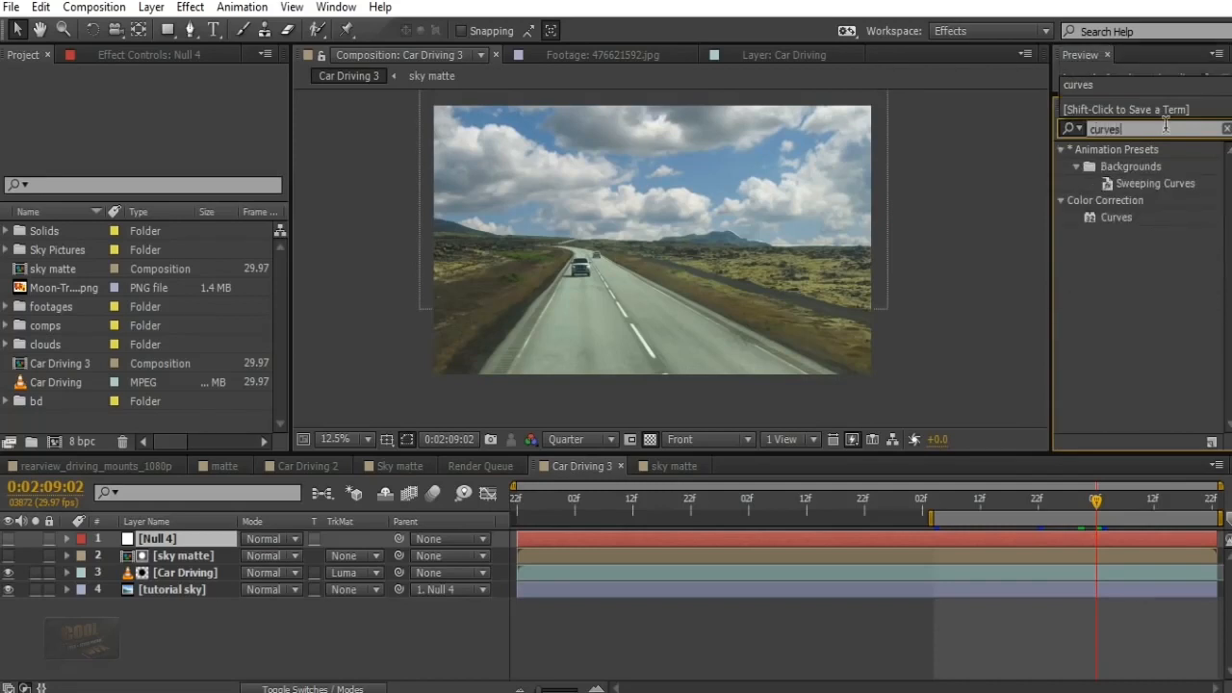
pyautogui.moveTo(1123, 221); pyautogui.dragTo(190, 588)
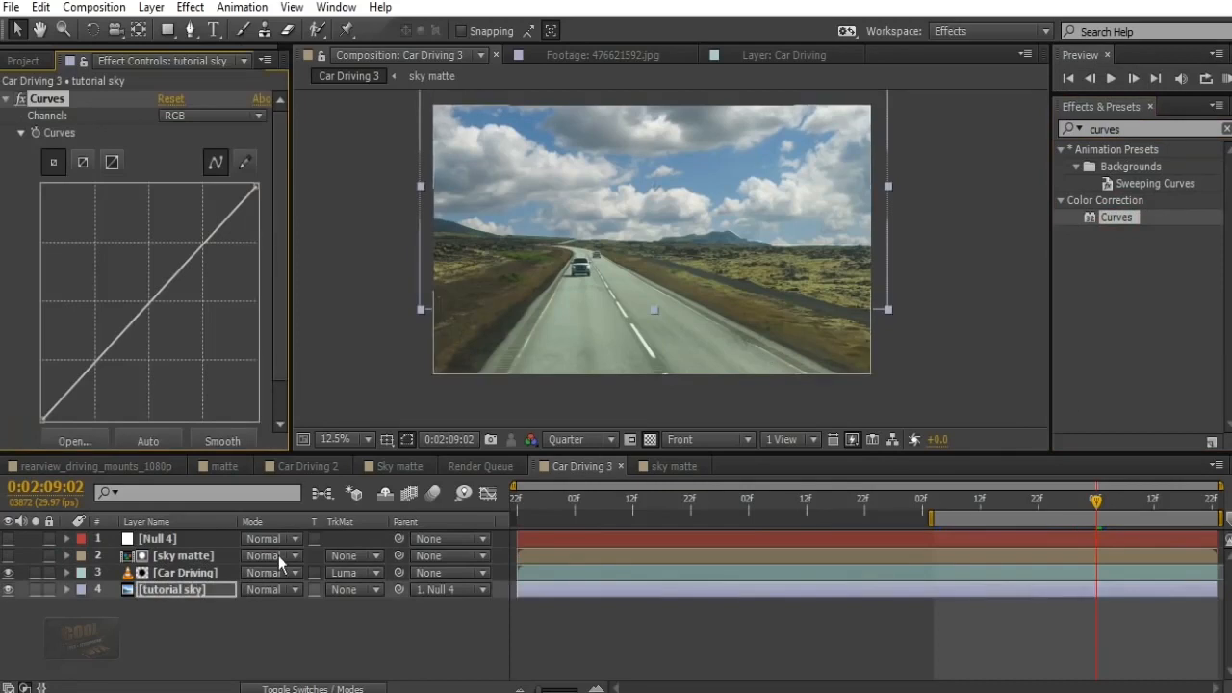
# Darken the RGB midtones slightly and raise the Red midtones a little in the tutorial sky's Curves effect
pyautogui.click(146, 306)
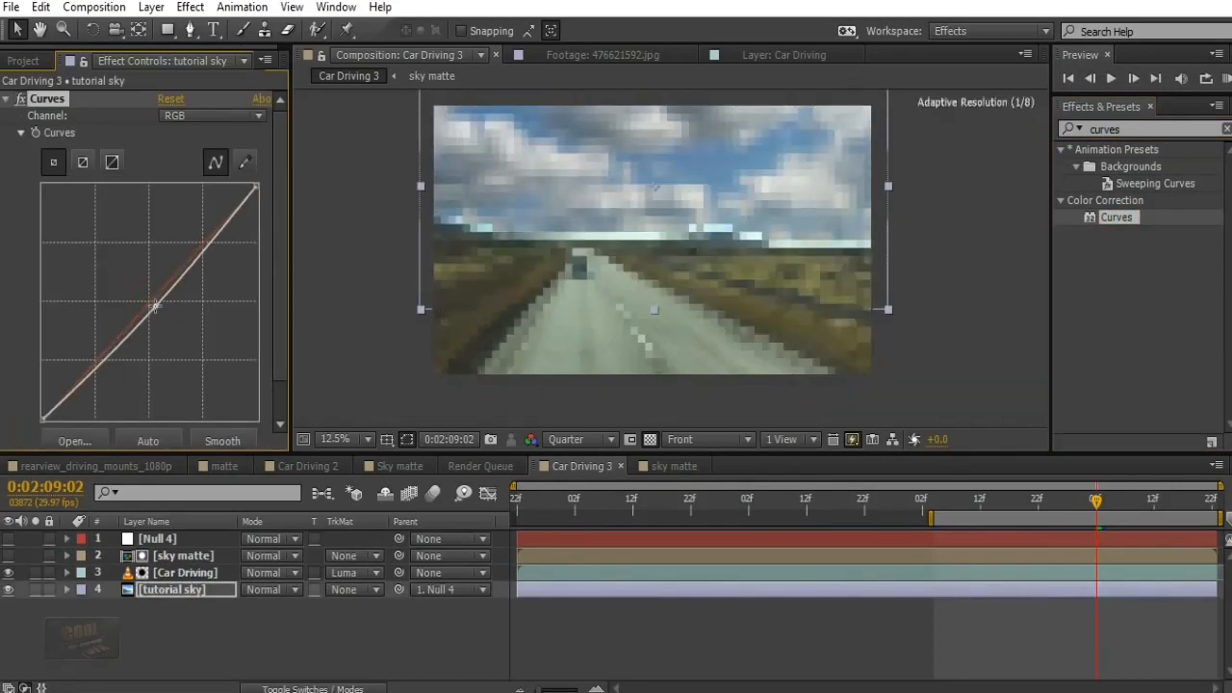
pyautogui.click(219, 118)
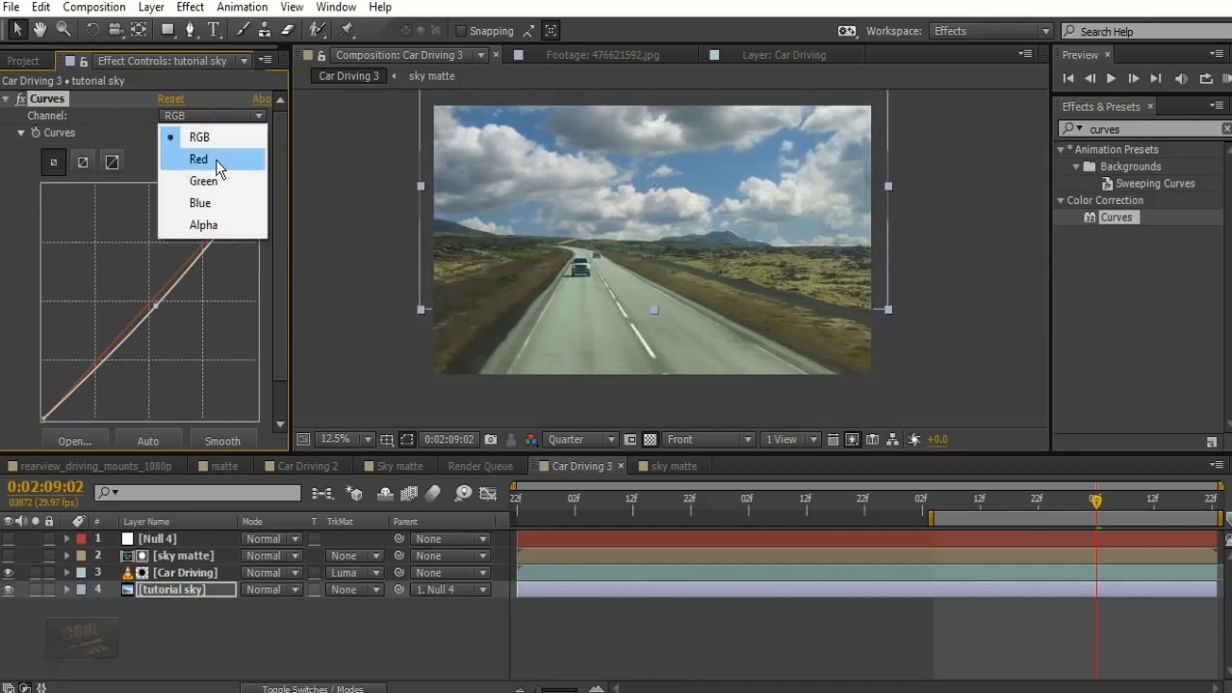
pyautogui.click(215, 160)
pyautogui.moveTo(149, 310)
pyautogui.mouseDown()
pyautogui.moveTo(148, 300)
pyautogui.moveTo(163, 304)
pyautogui.mouseUp()
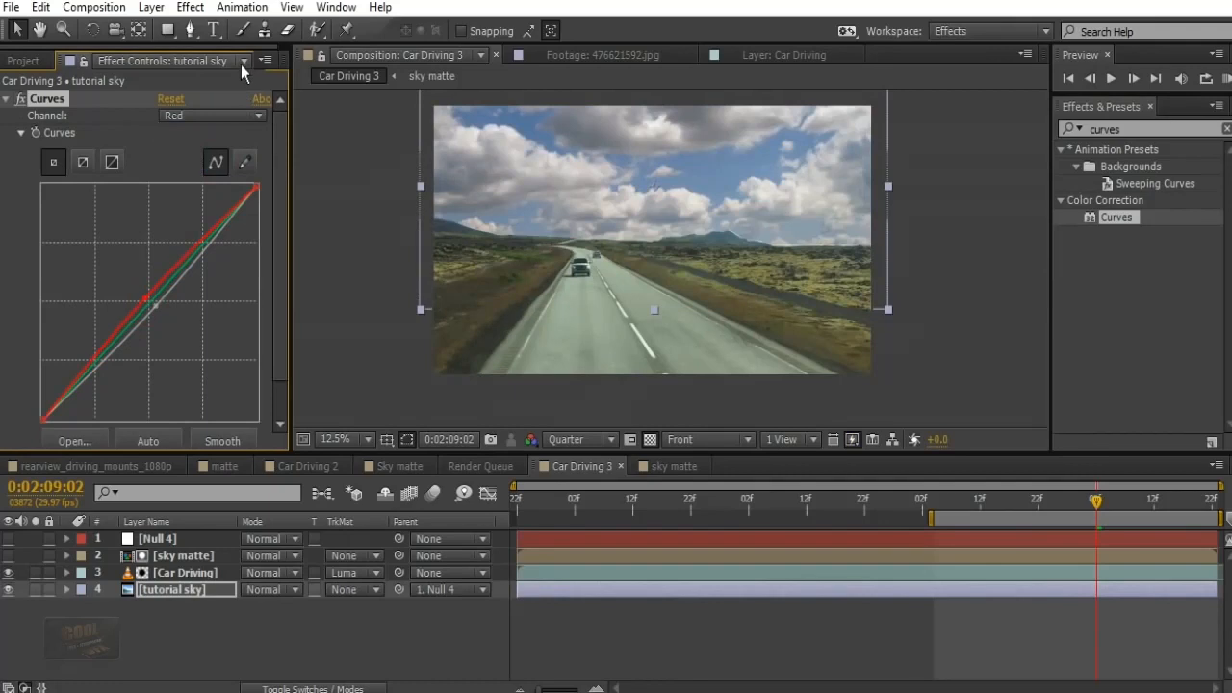
pyautogui.moveTo(144, 292); pyautogui.dragTo(153, 300)
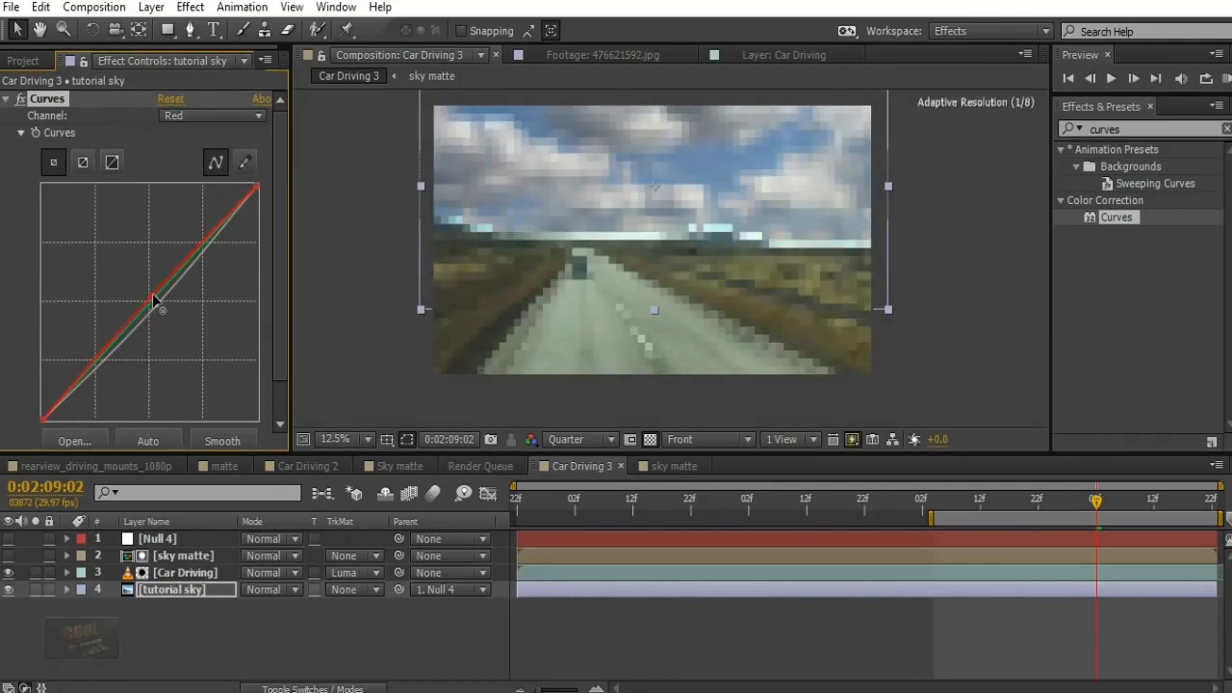
# Lower the Blue channel's midtones slightly in the tutorial sky's Curves effect
pyautogui.click(193, 116)
pyautogui.click(198, 205)
pyautogui.moveTo(154, 299); pyautogui.dragTo(158, 304)
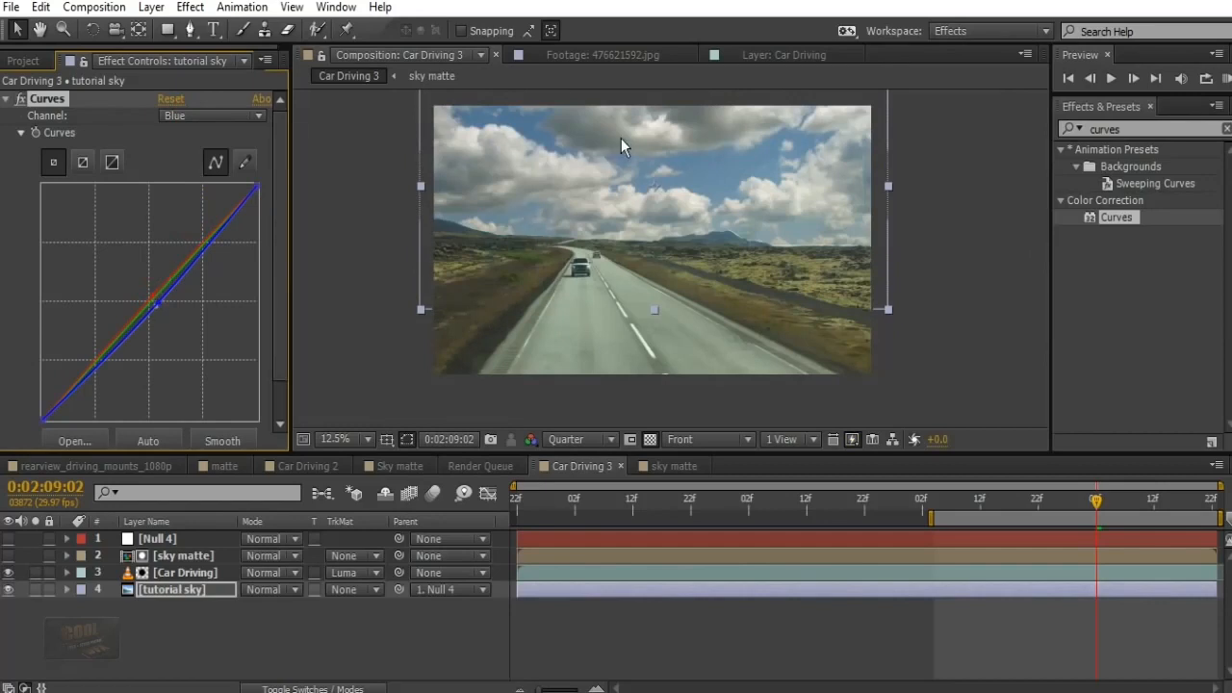
# Lift the Green channel's shadows and shape the Blue channel's highlights and shadows in the tutorial sky's Curves
pyautogui.click(258, 116)
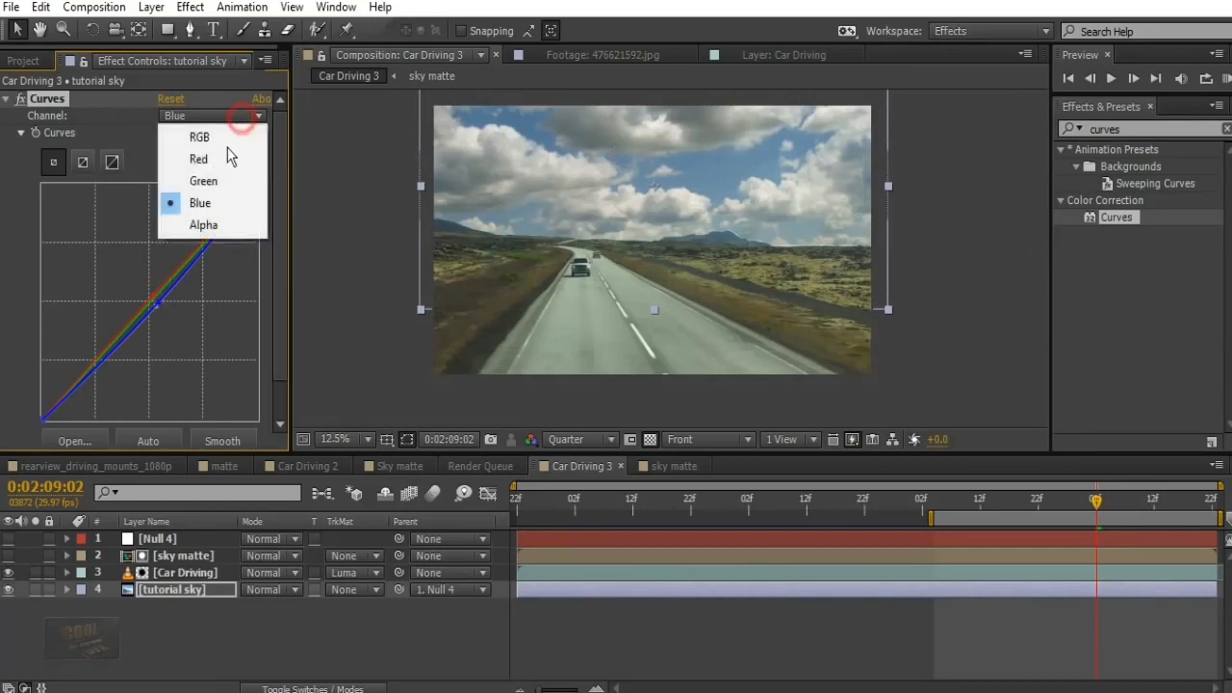
pyautogui.click(221, 179)
pyautogui.moveTo(104, 354); pyautogui.dragTo(99, 352)
pyautogui.moveTo(187, 263); pyautogui.dragTo(216, 233)
pyautogui.moveTo(102, 351); pyautogui.dragTo(103, 356)
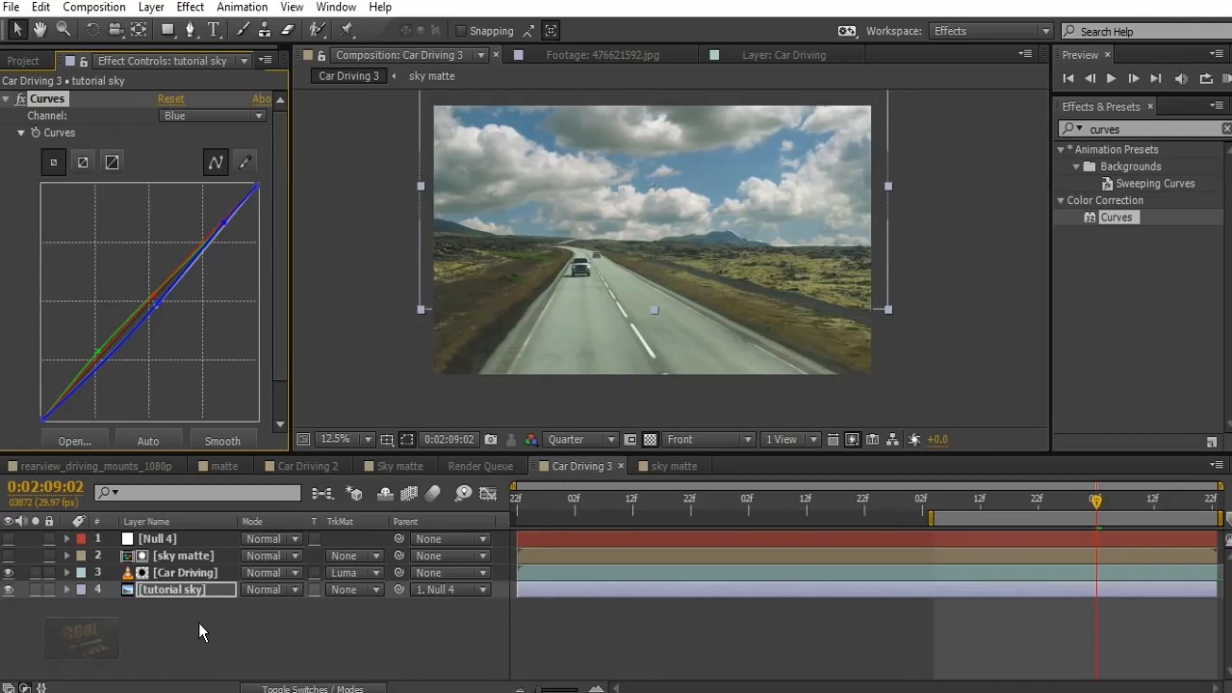
# Create a white 3840 x 2160 px solid named "optical flares" and place it at the top of the layer stack
pyautogui.hotkey('ctrl', 'y')
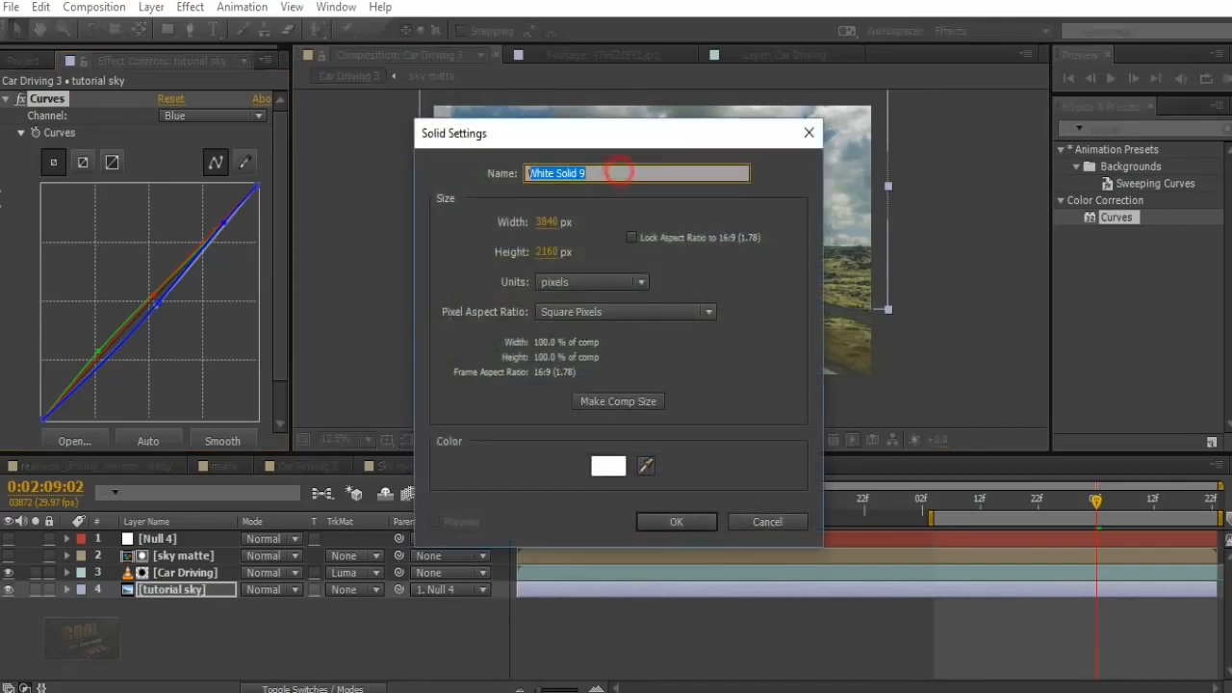
pyautogui.write('optical flares')
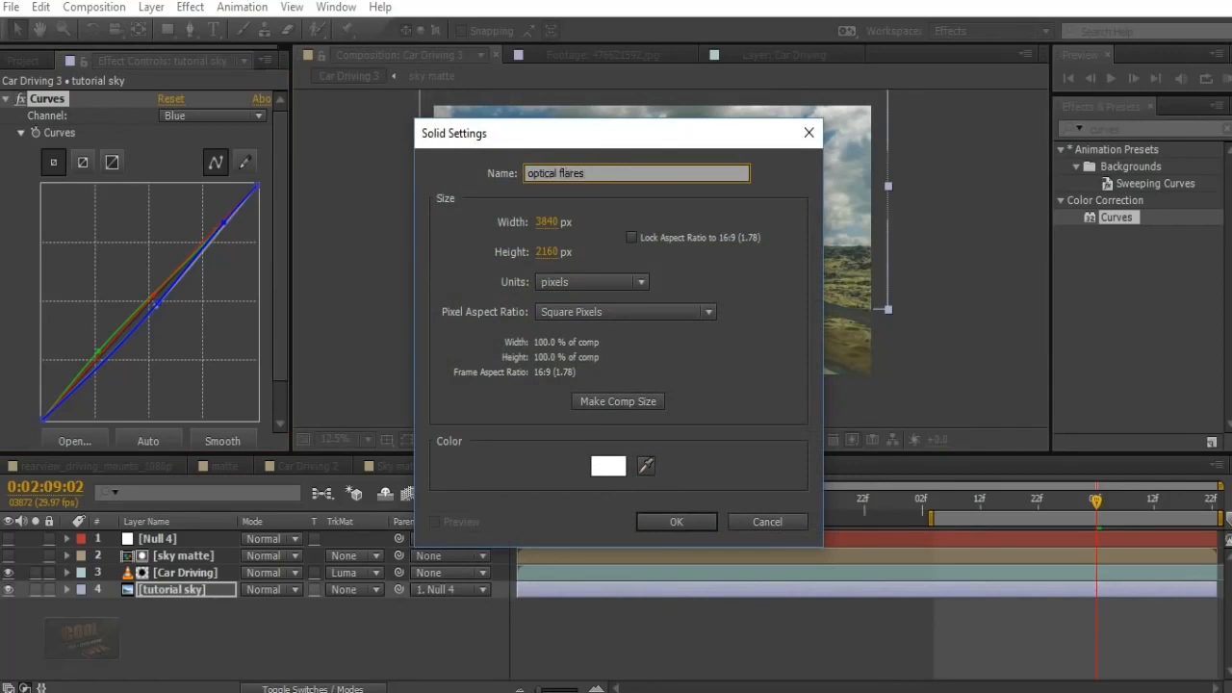
pyautogui.press('Return')
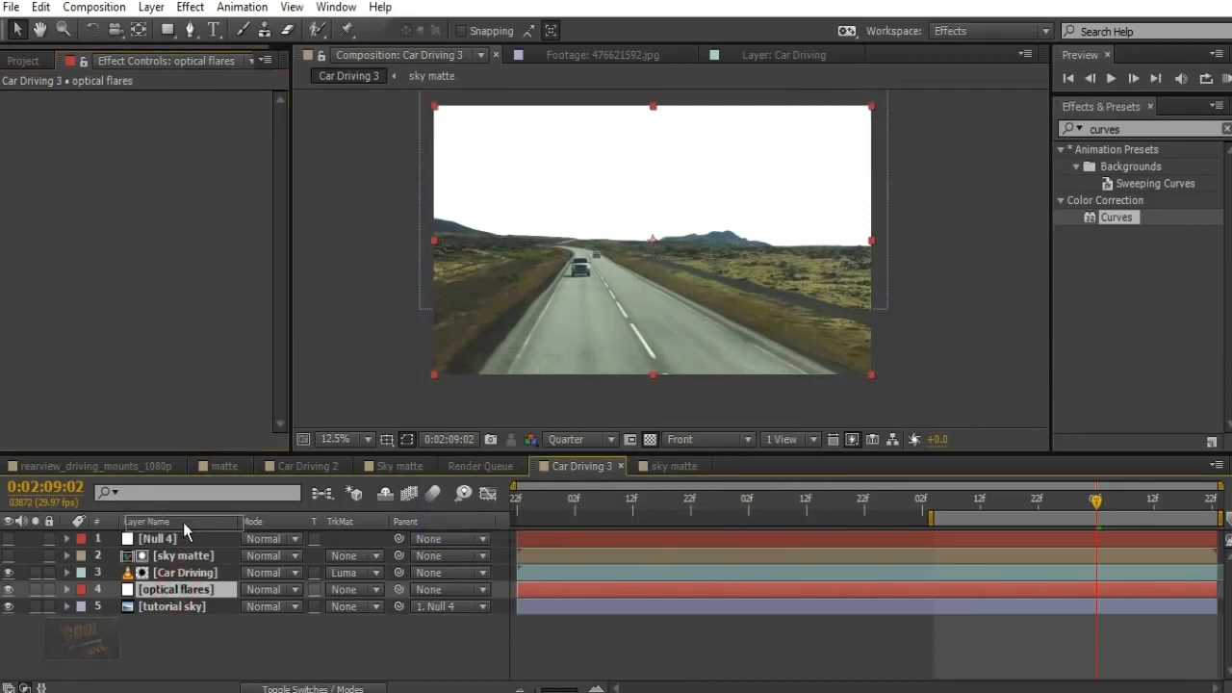
pyautogui.moveTo(180, 531); pyautogui.dragTo(172, 533)
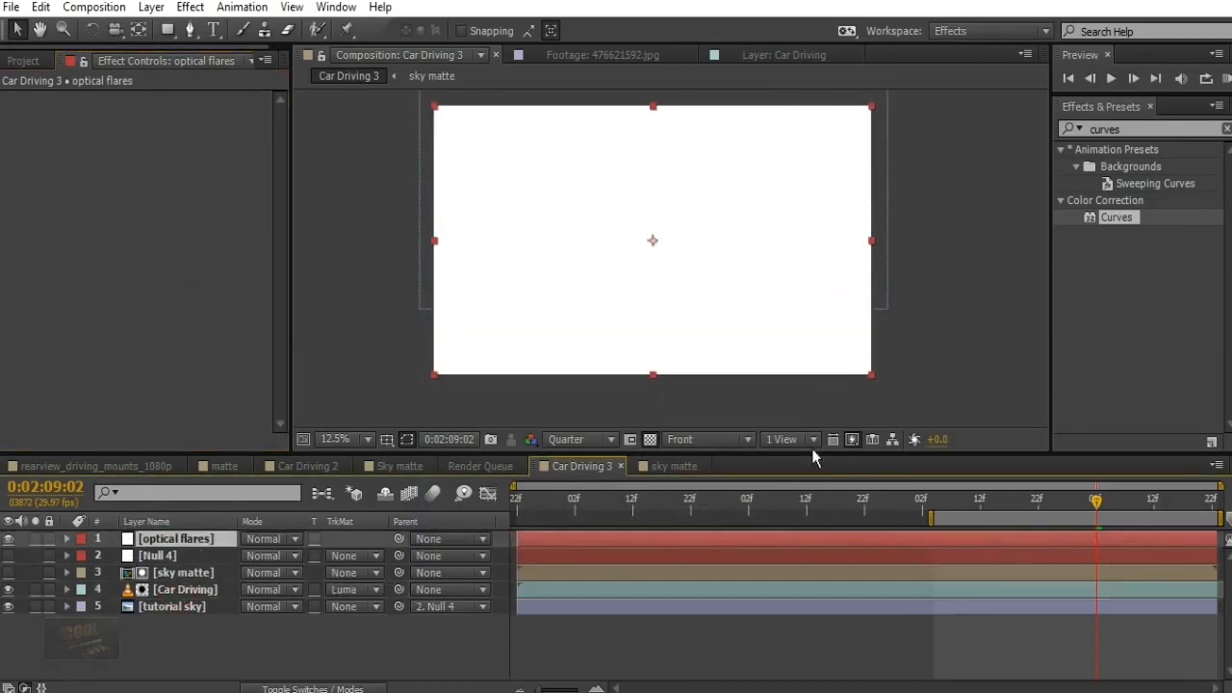
# Apply the Video Copilot Optical Flares effect to the optical flares solid and widen the effect settings area
pyautogui.click(183, 8)
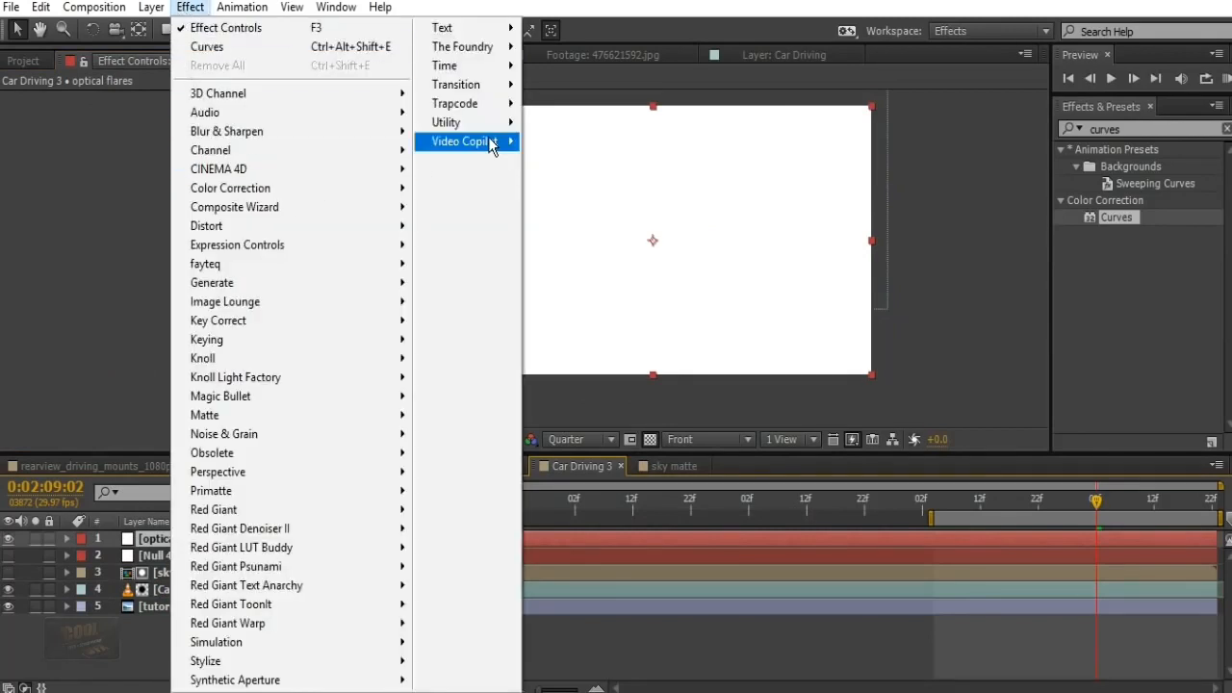
pyautogui.moveTo(491, 144)
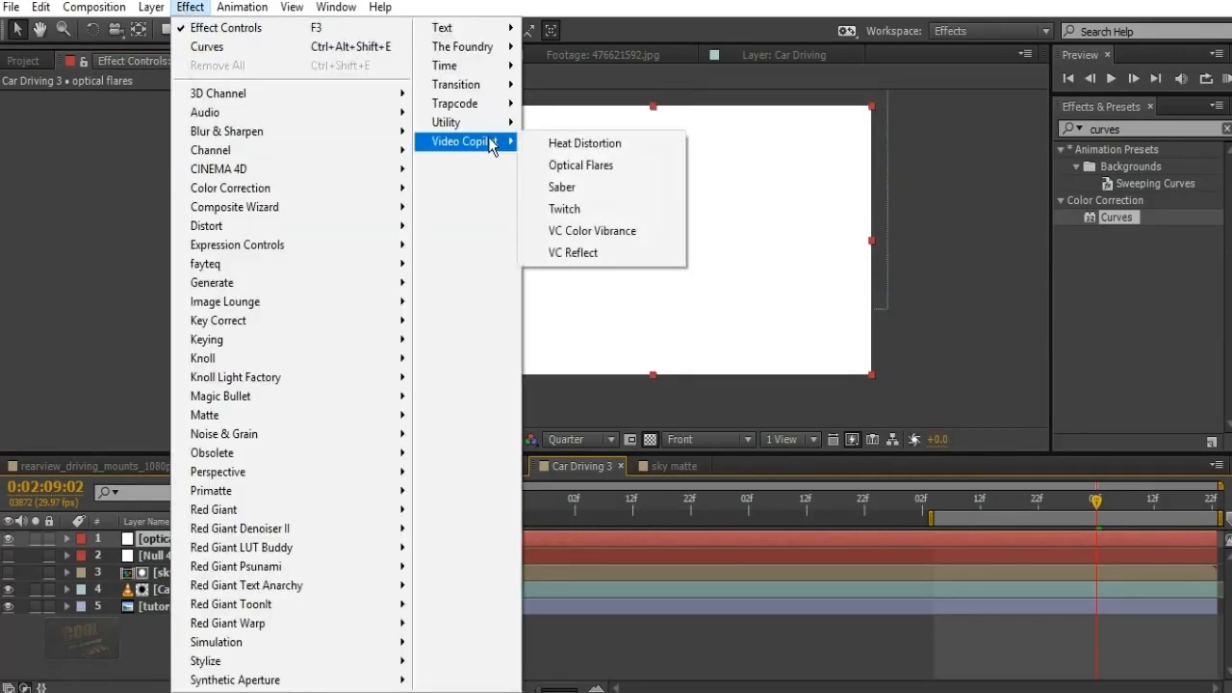
pyautogui.click(627, 172)
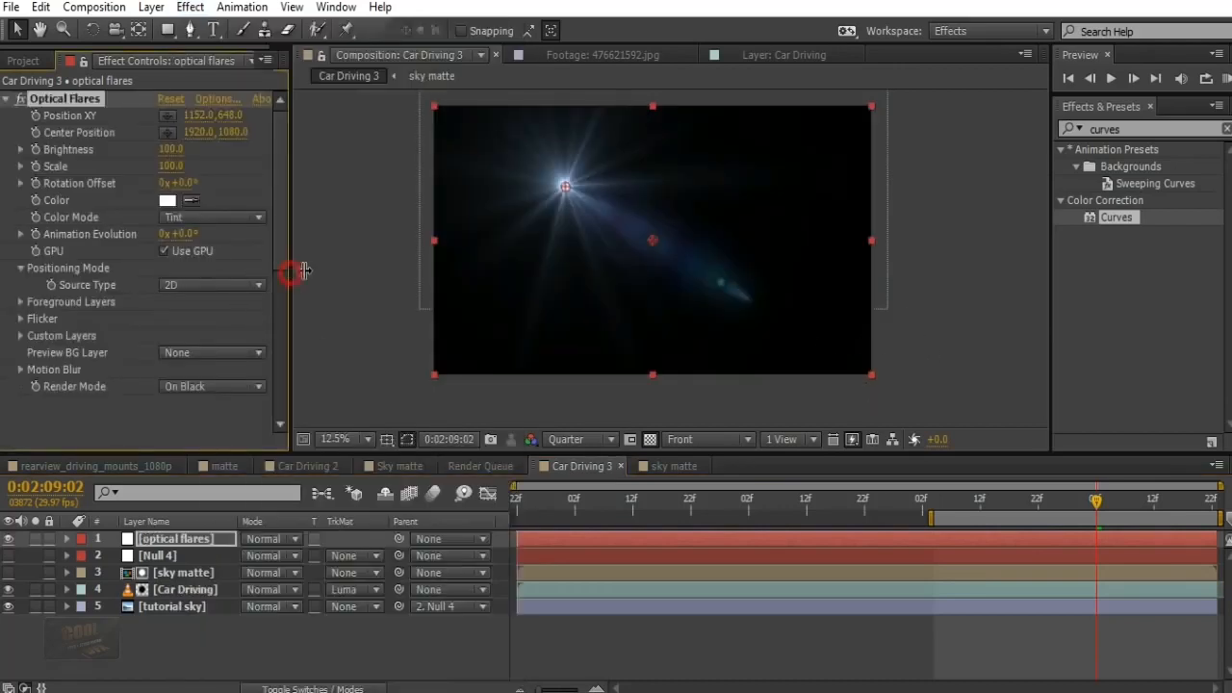
pyautogui.moveTo(294, 269); pyautogui.dragTo(315, 268)
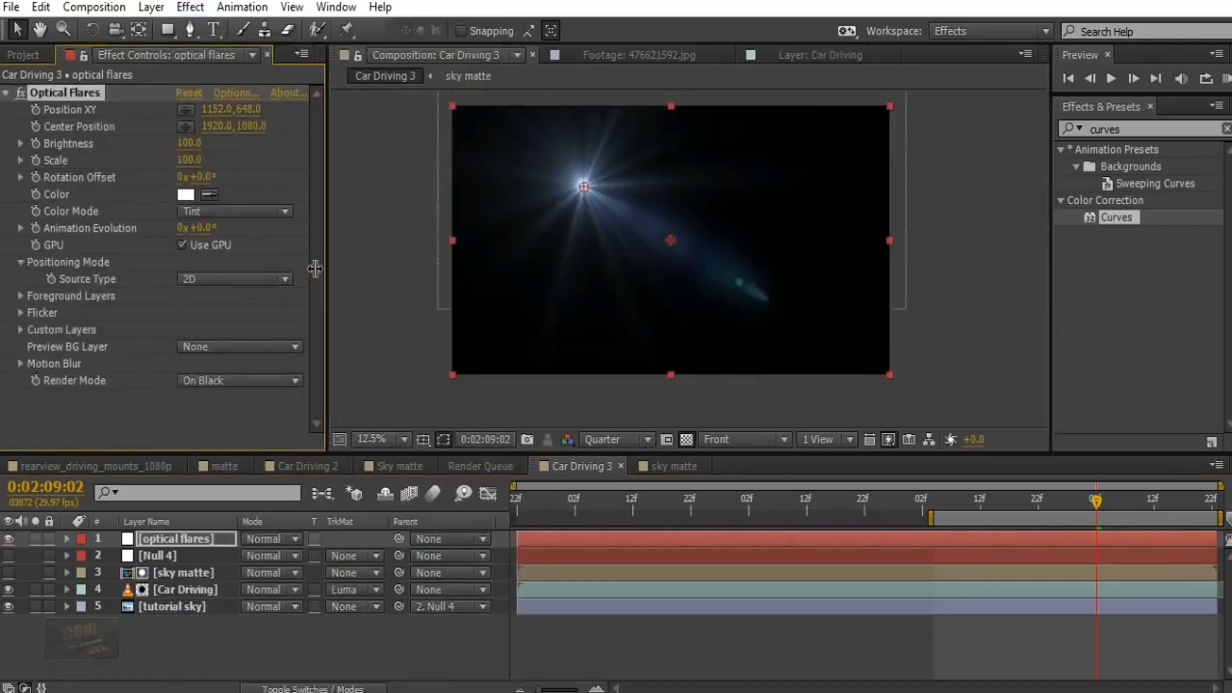
# Load the Sun Digital preset from the Light collection into the Optical Flares effect
pyautogui.click(224, 92)
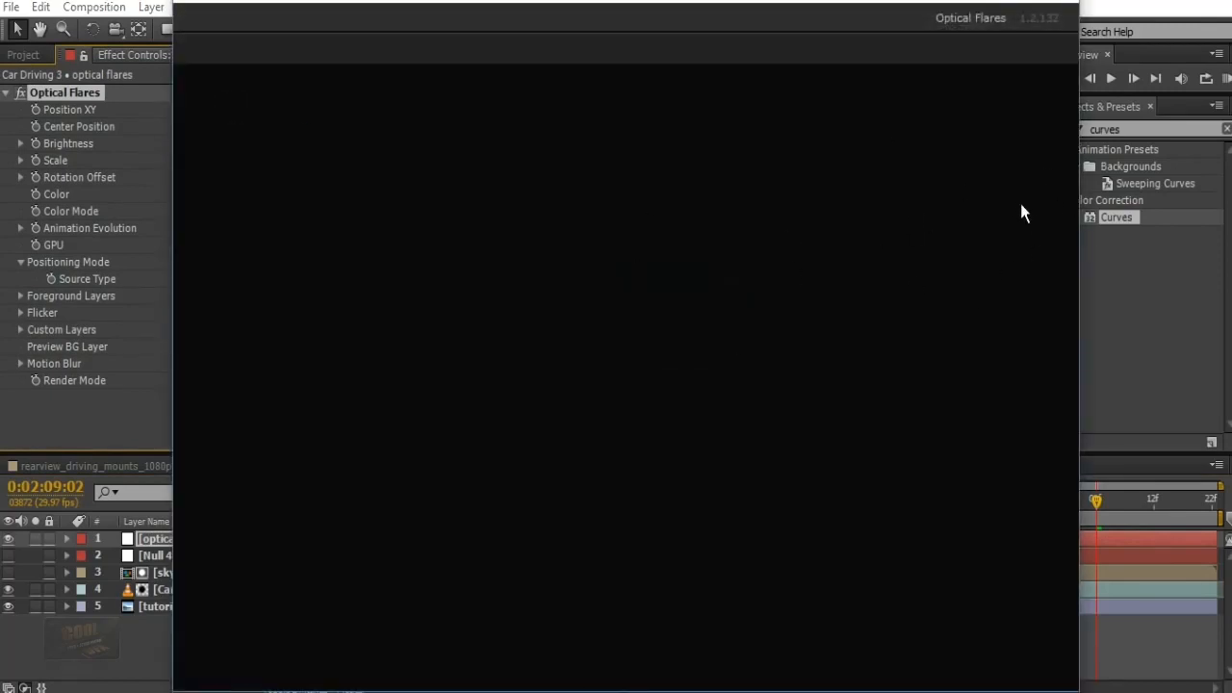
pyautogui.click(1054, 31)
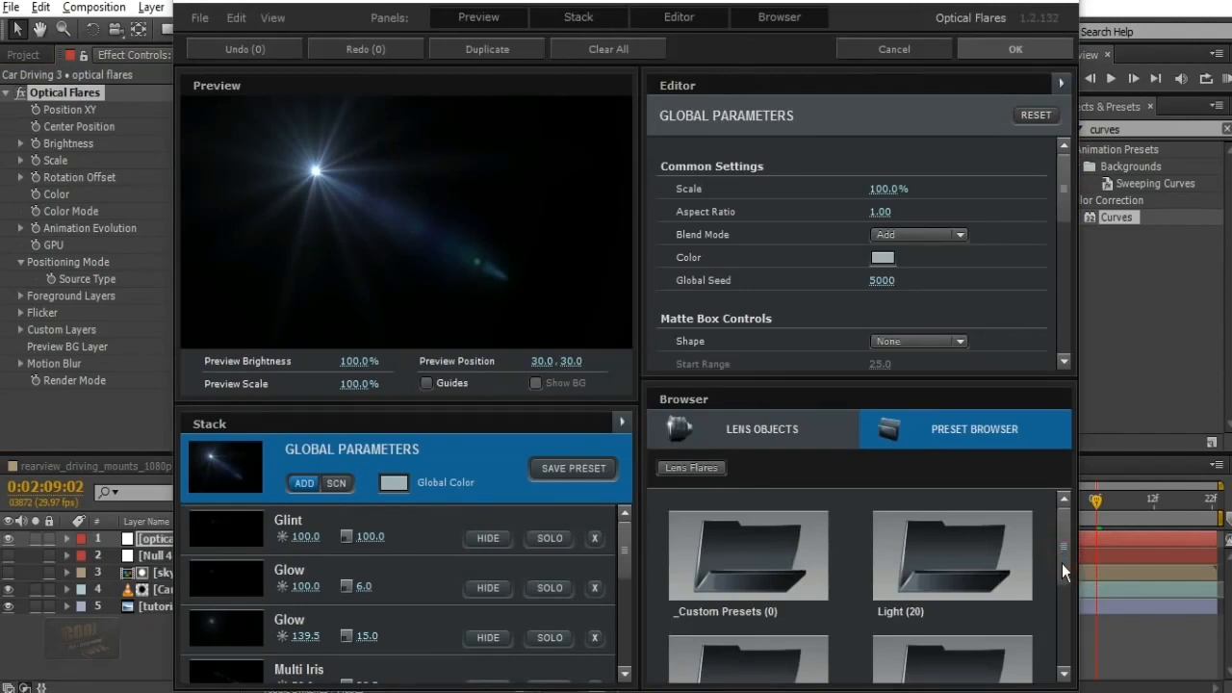
pyautogui.scroll(-1, 1004, 541)
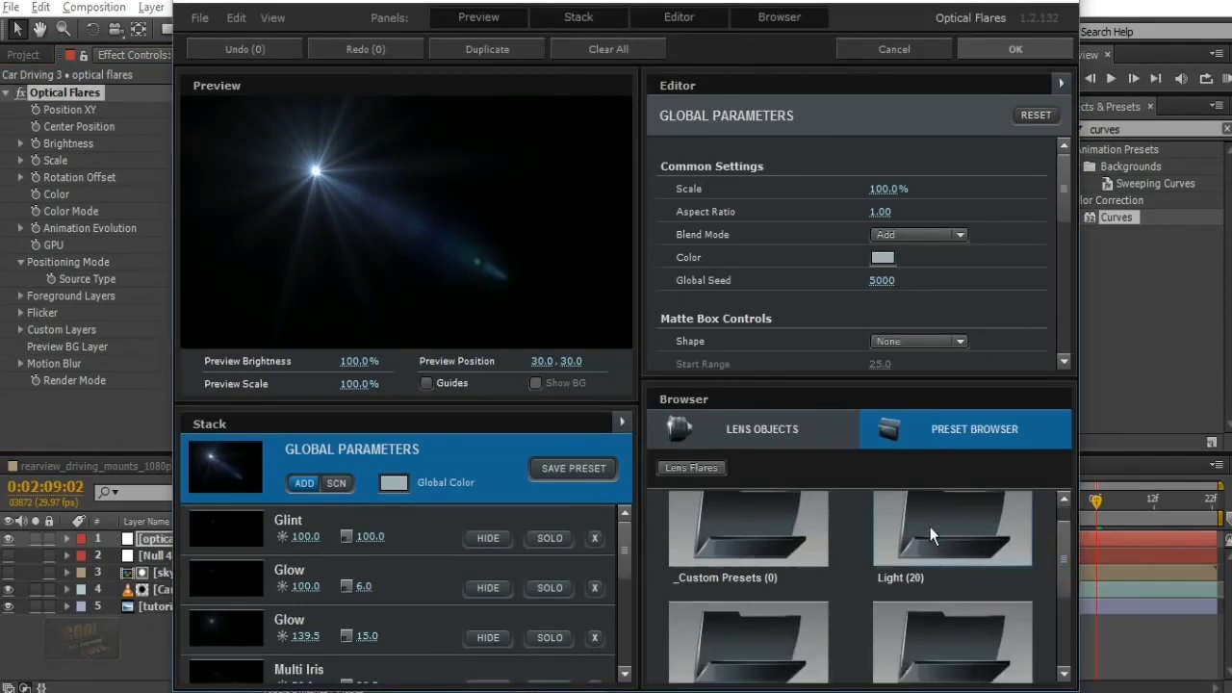
pyautogui.click(925, 564)
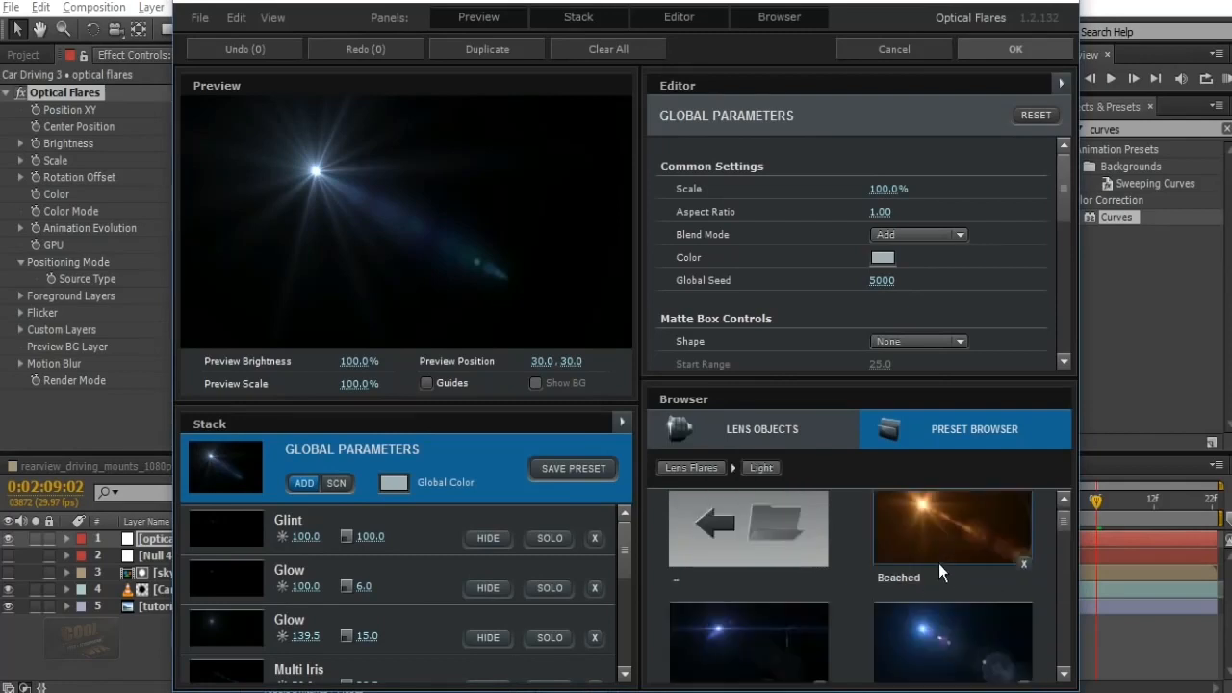
pyautogui.moveTo(1067, 517); pyautogui.dragTo(1086, 643)
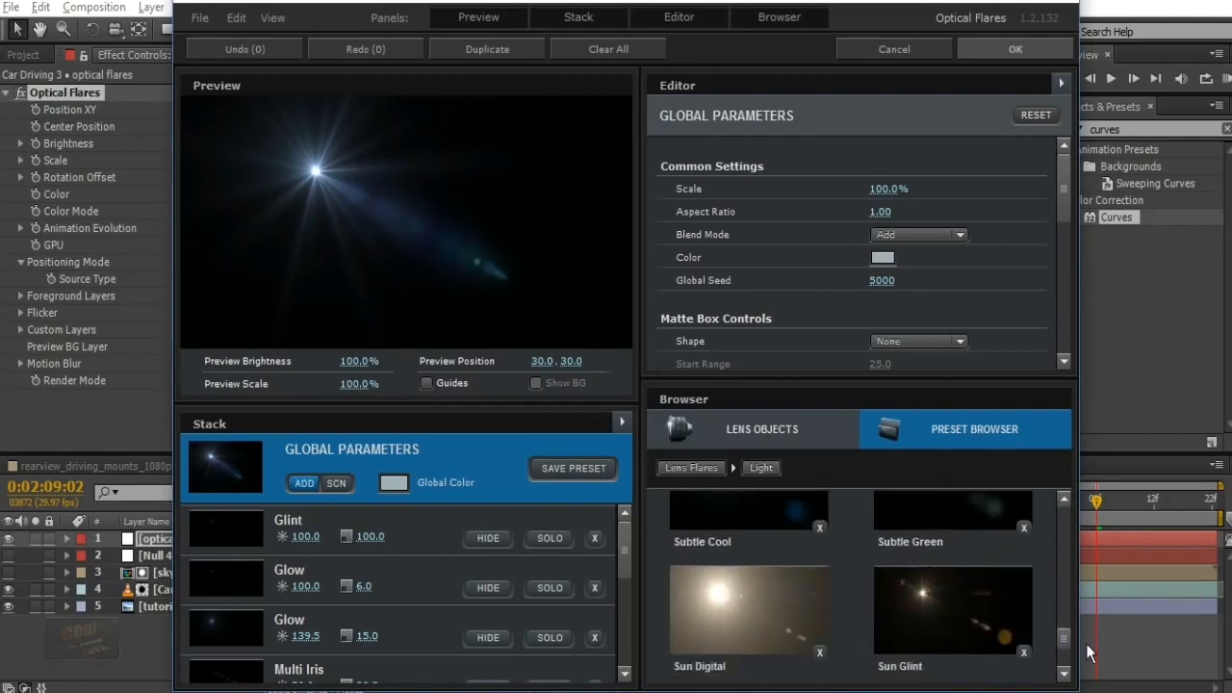
pyautogui.click(749, 581)
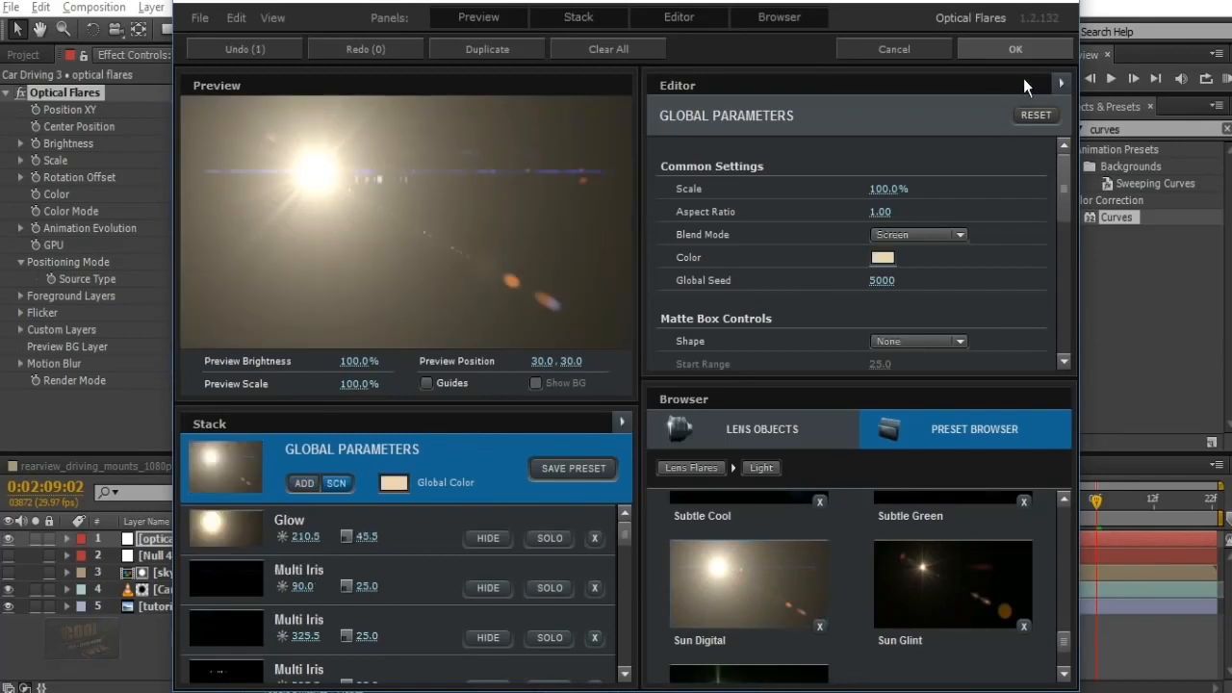
pyautogui.click(1030, 53)
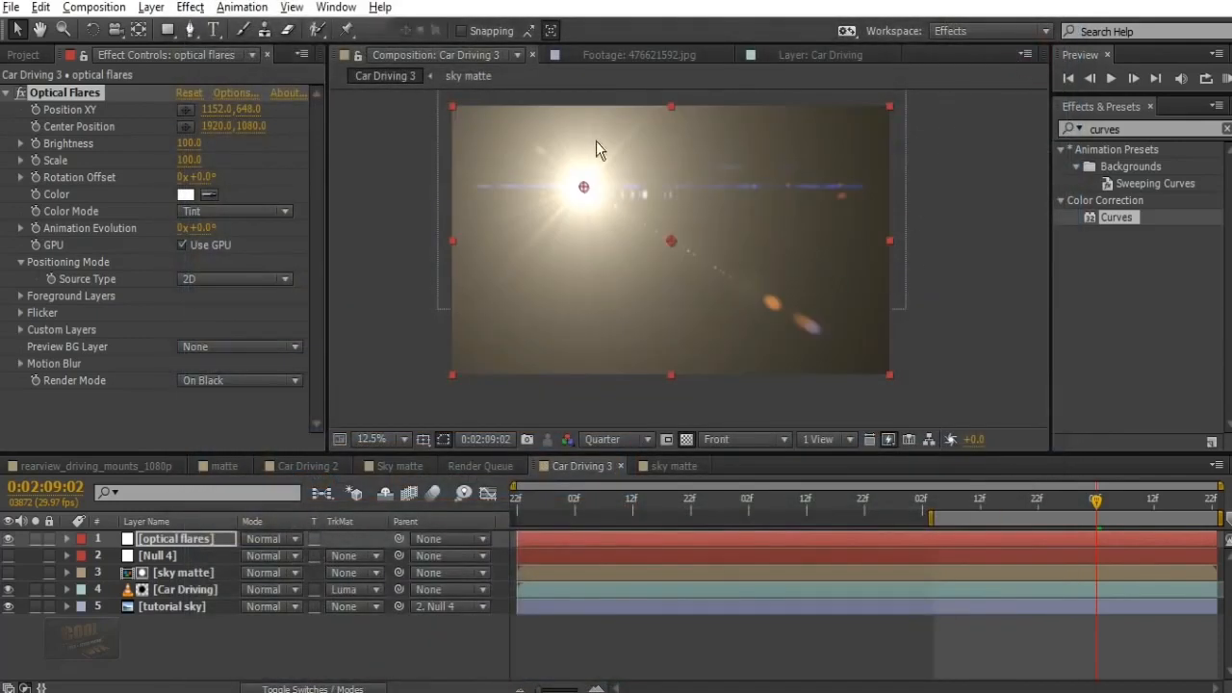
# Place the flare source in the sky at about 3216, 488 and set the optical flares layer's blending mode to Add
pyautogui.moveTo(585, 187); pyautogui.dragTo(816, 168)
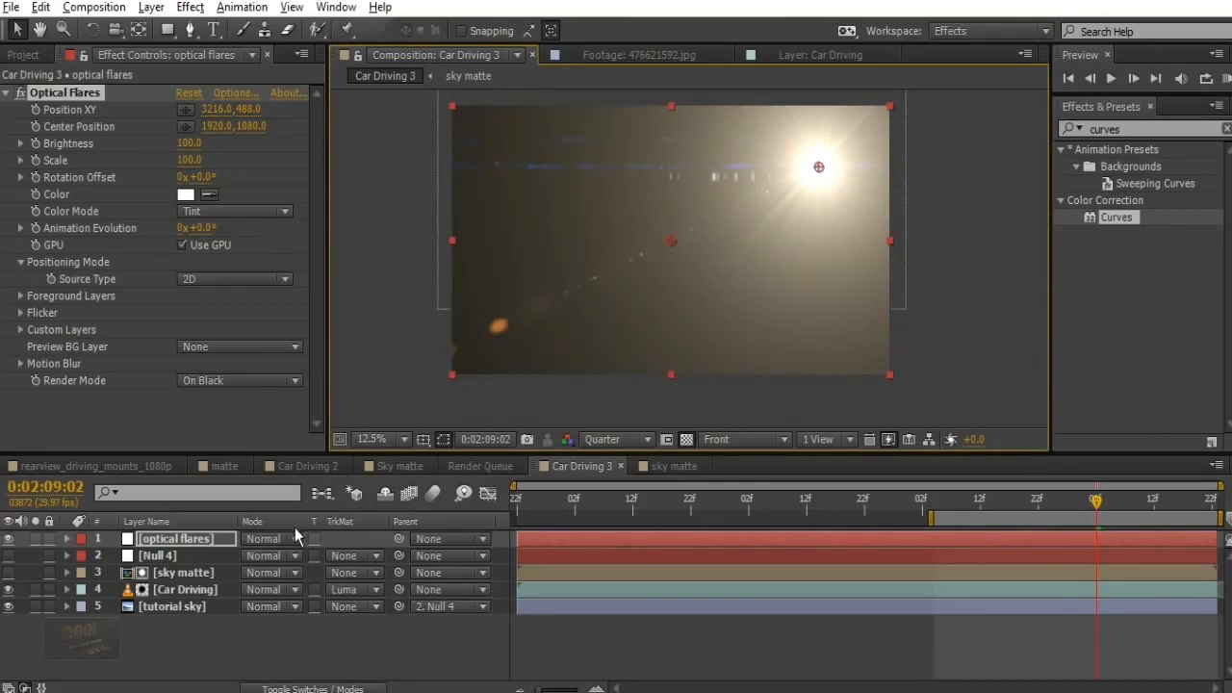
pyautogui.click(269, 539)
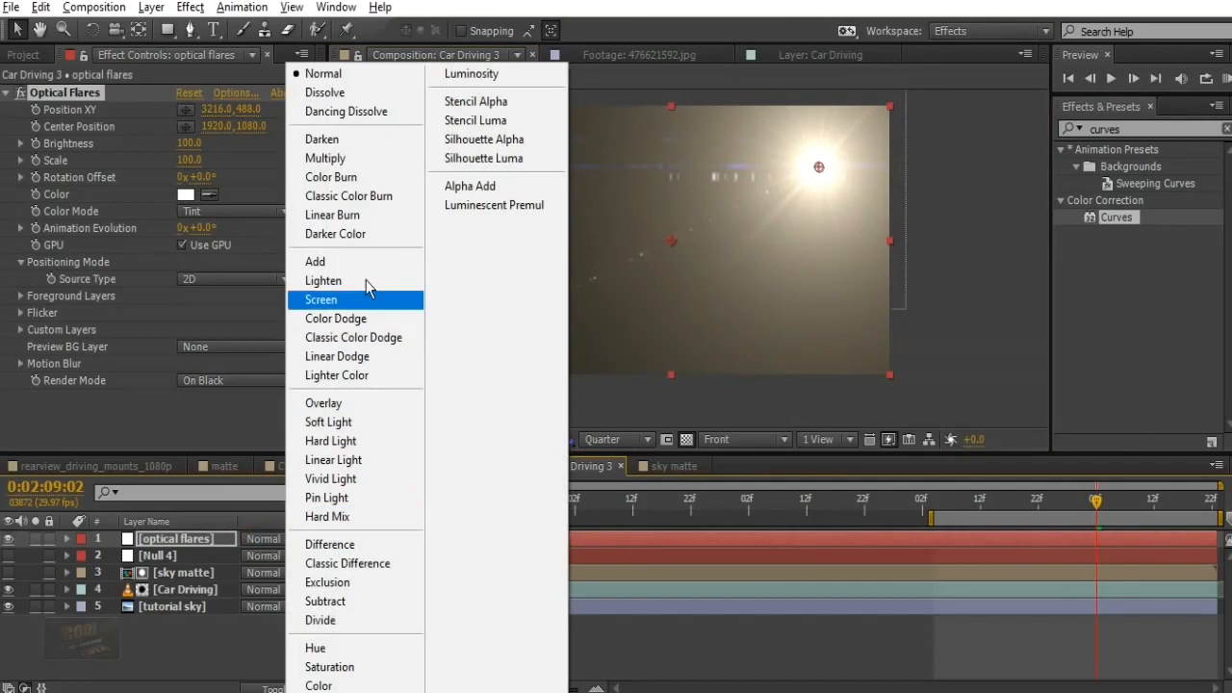
pyautogui.click(355, 270)
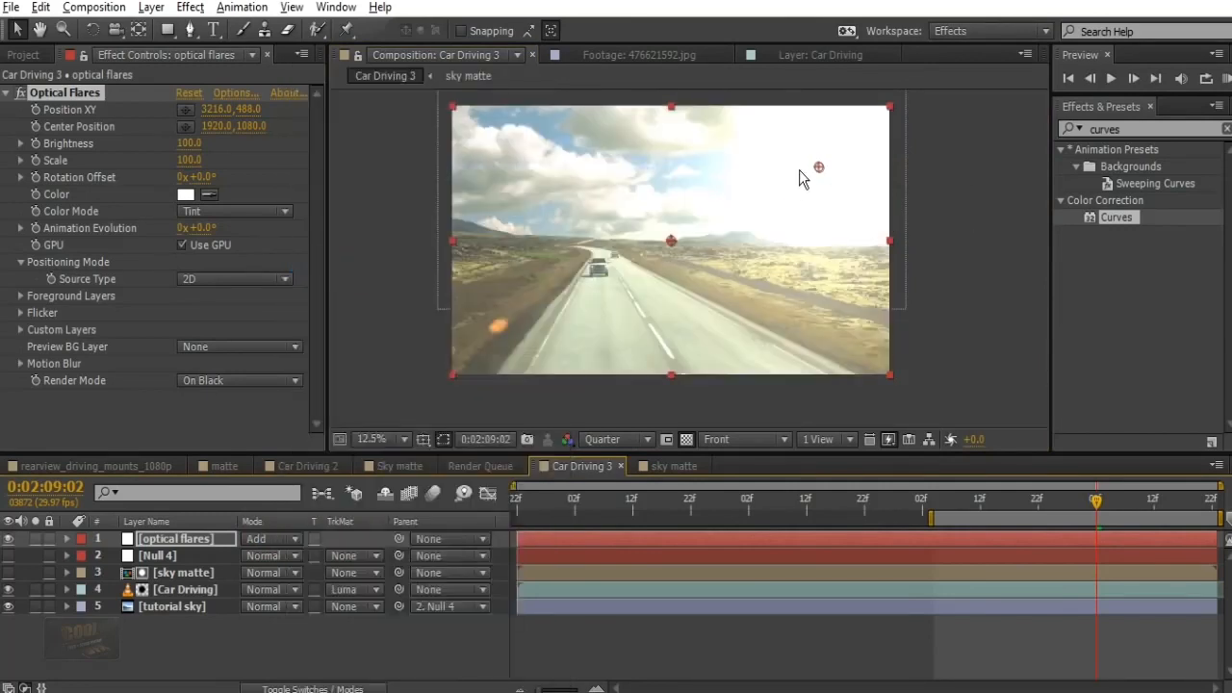
# Move the flare source outside the frame, beyond its upper-right corner, to about 4368, -240
pyautogui.moveTo(818, 167); pyautogui.dragTo(917, 104)
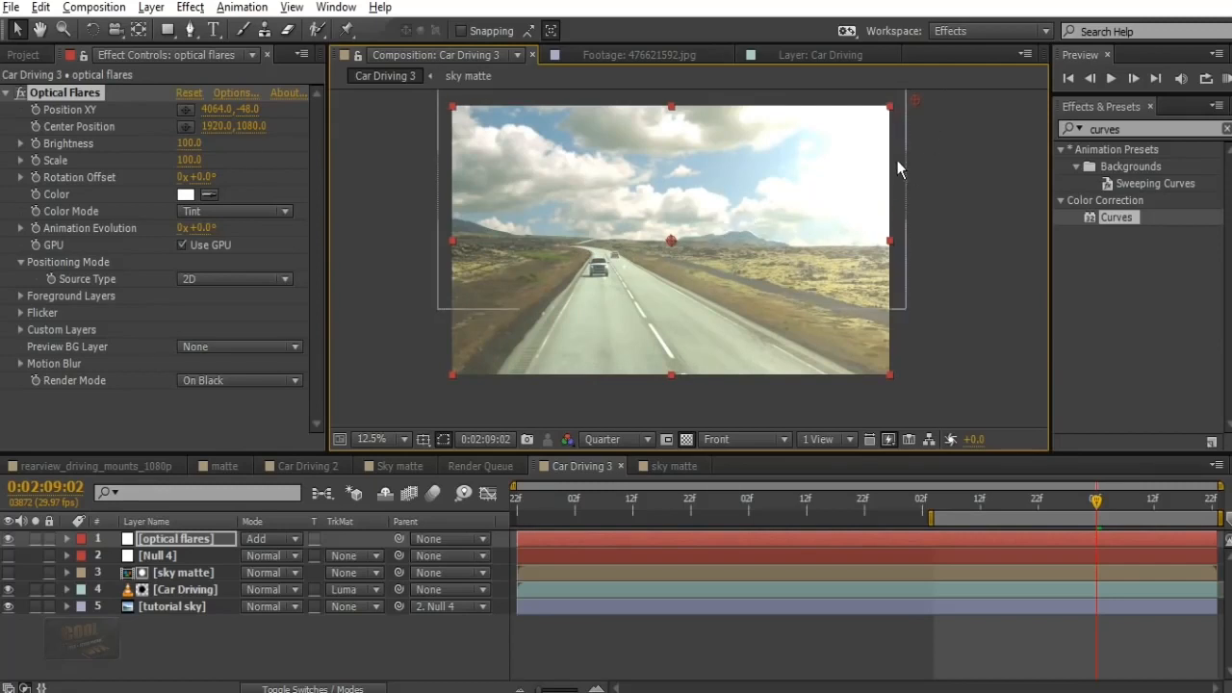
pyautogui.click(979, 254)
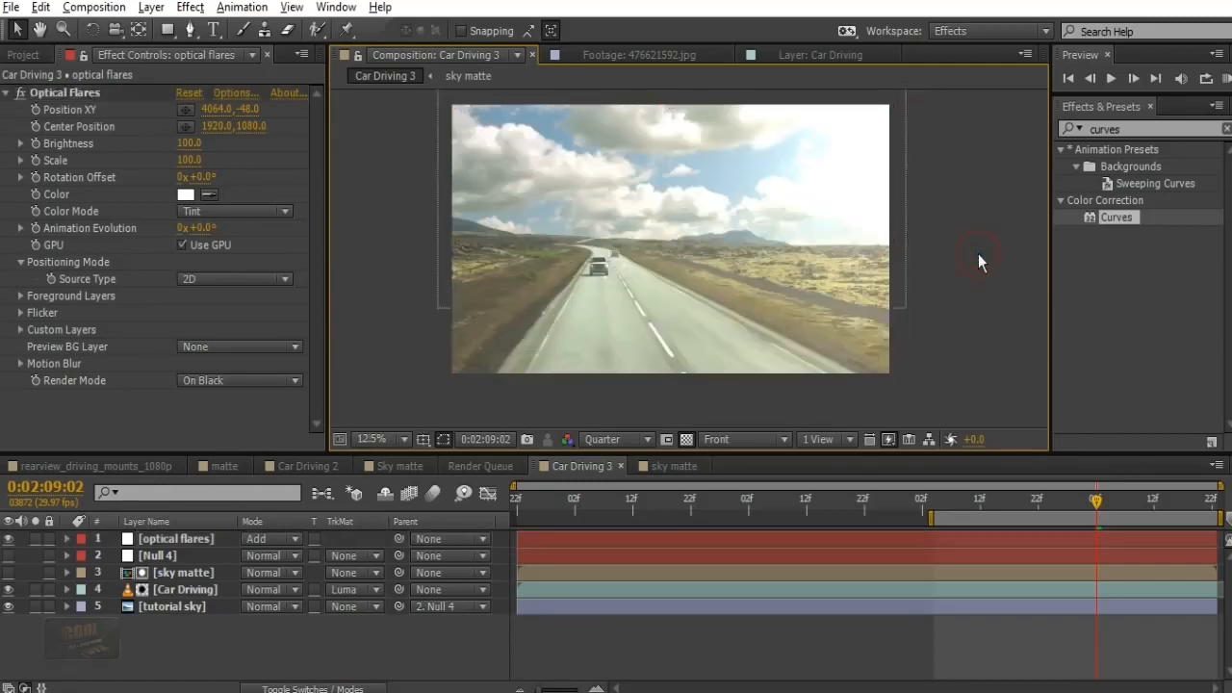
pyautogui.press(',')
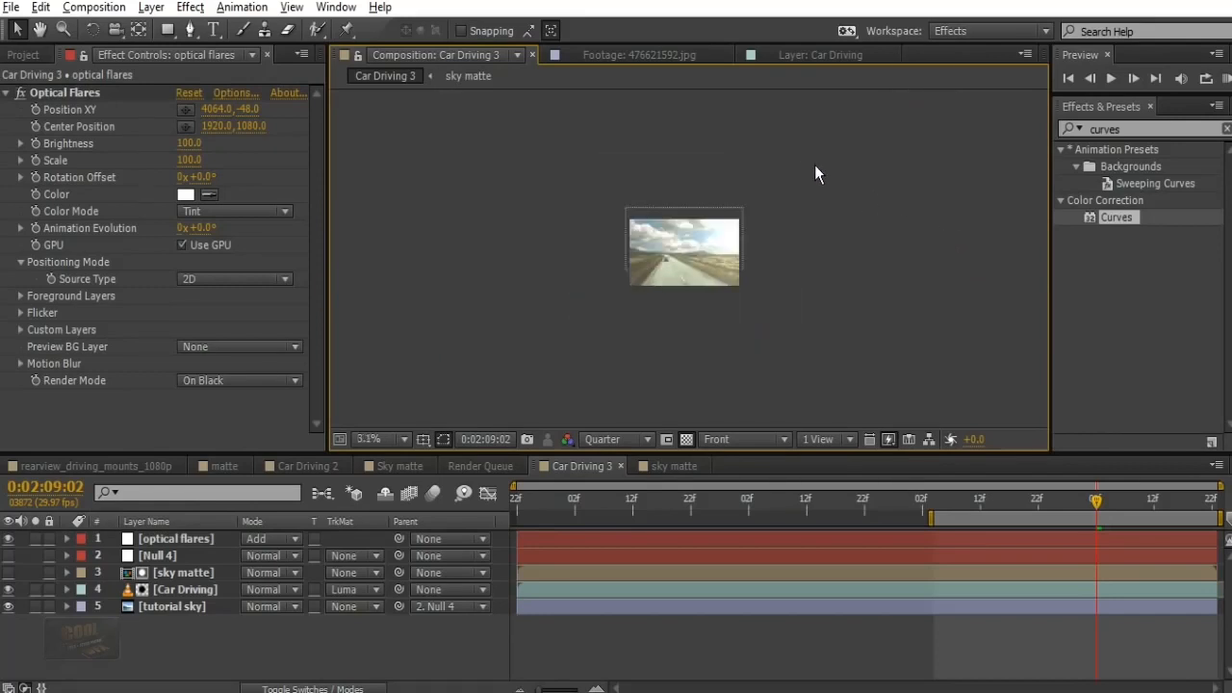
pyautogui.click(94, 93)
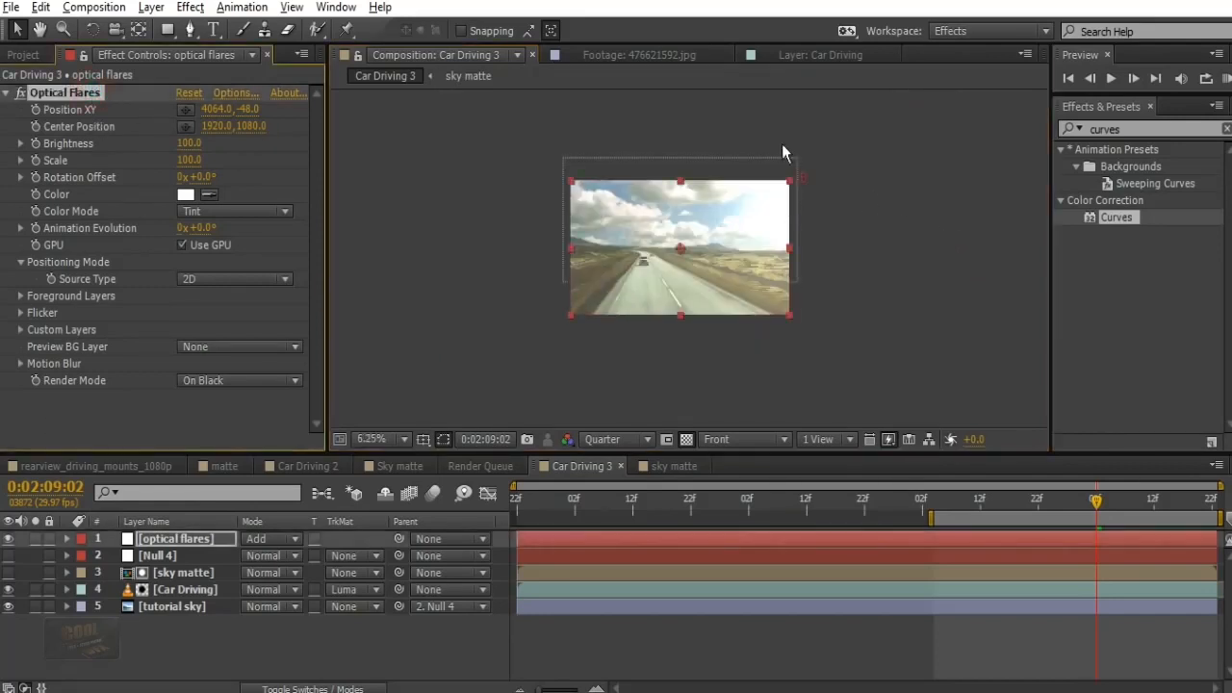
pyautogui.moveTo(800, 179); pyautogui.dragTo(820, 165)
pyautogui.press('.')
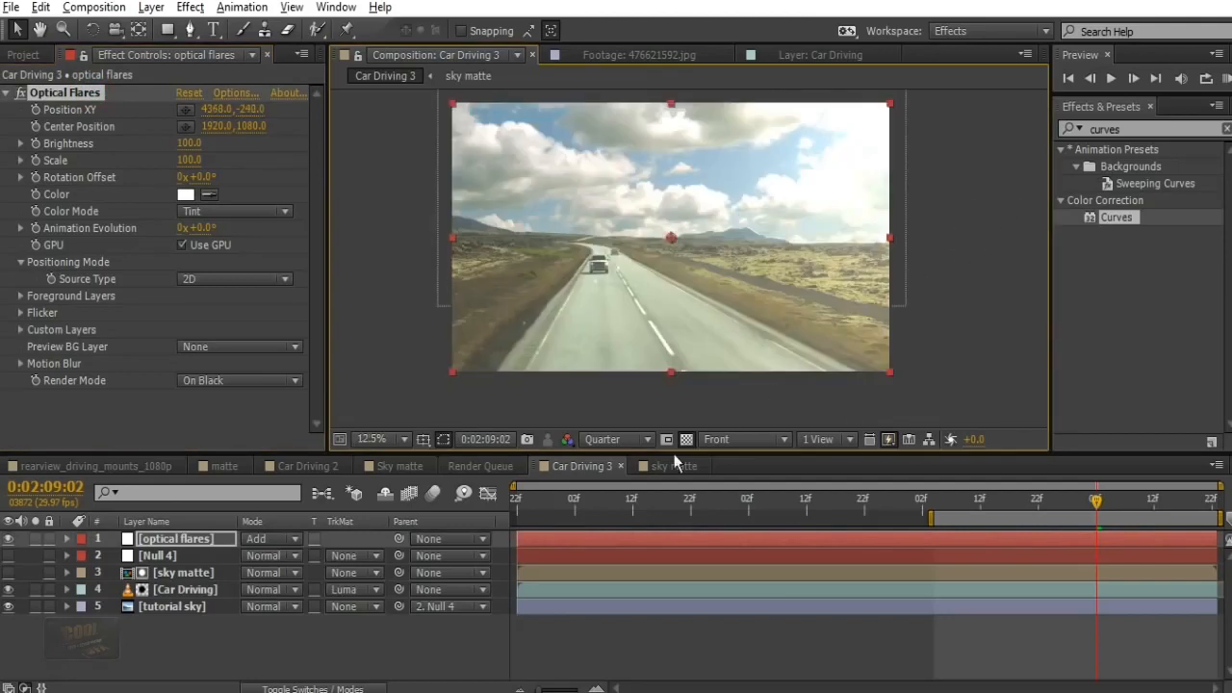
# Add an adjustment layer above all layers and apply the Curves effect to it
pyautogui.rightClick(203, 652)
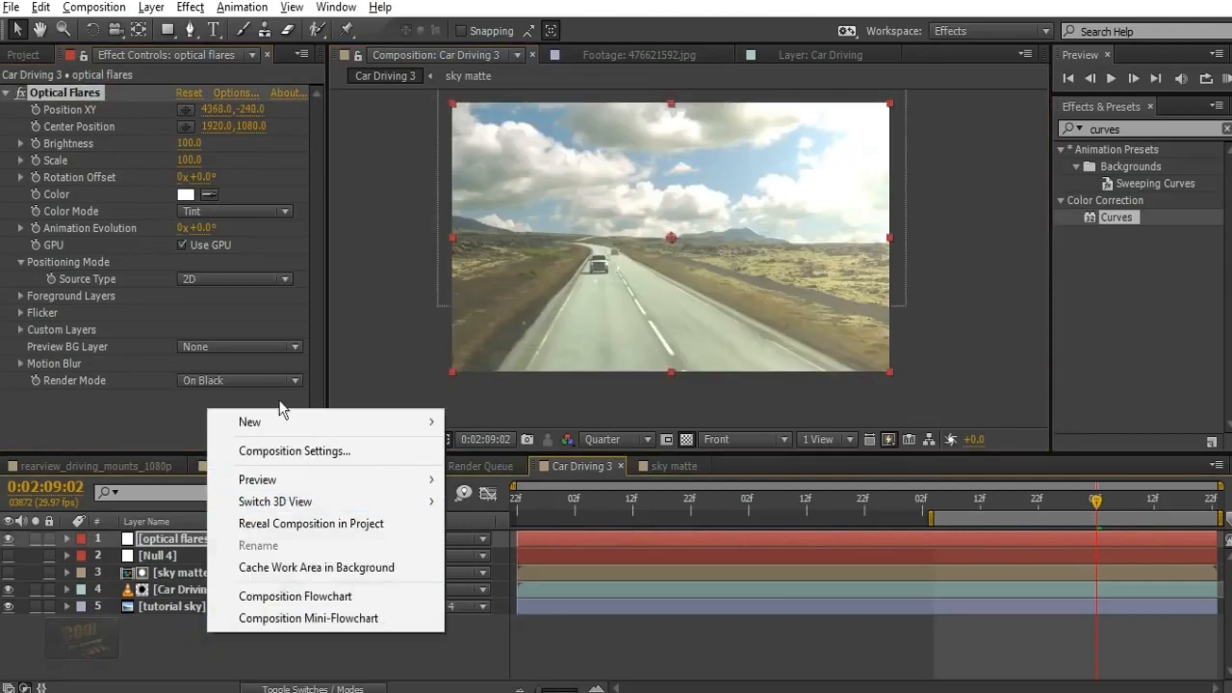
pyautogui.moveTo(297, 420)
pyautogui.click(606, 581)
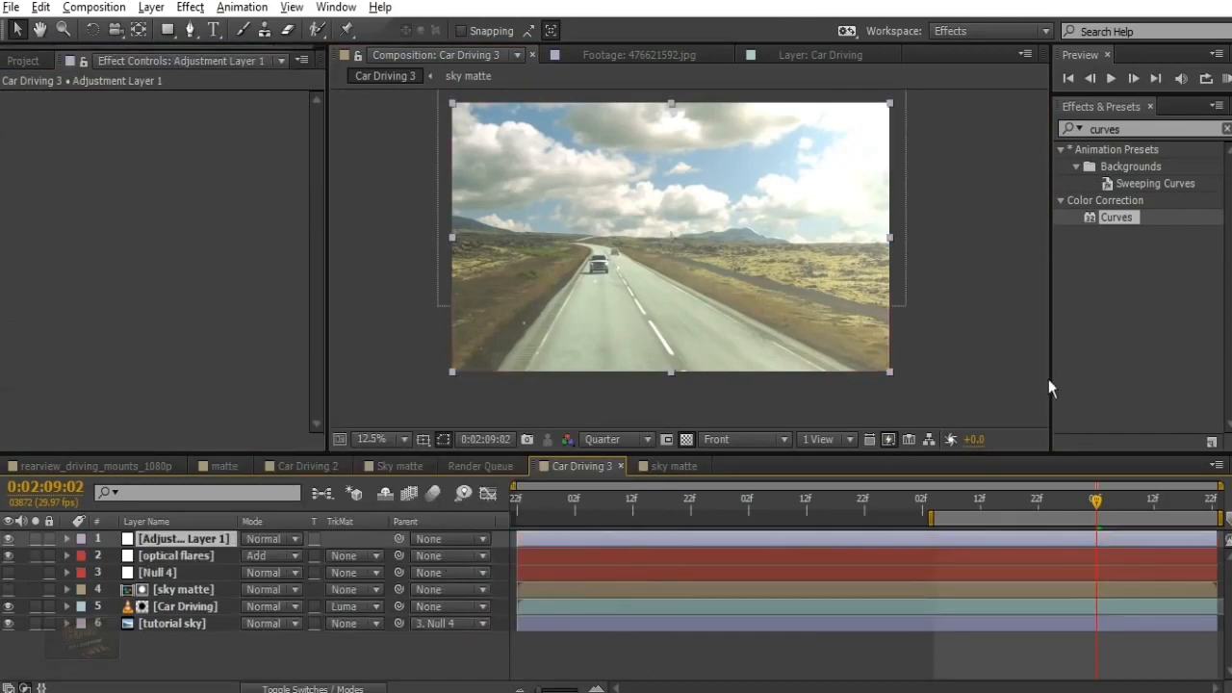
pyautogui.click(1128, 128)
pyautogui.click(1118, 220)
pyautogui.moveTo(1035, 260); pyautogui.dragTo(172, 538)
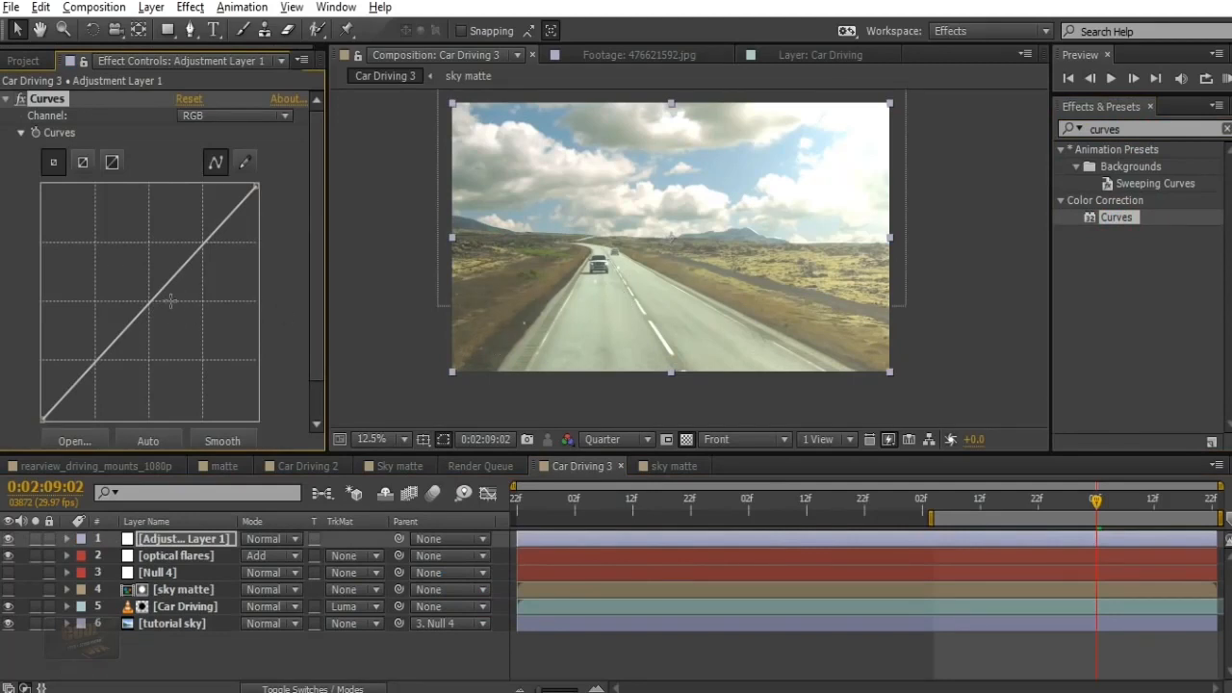
# Lower the midpoint of the RGB curve slightly and raise the Red curve's midtones to warm the shot
pyautogui.moveTo(150, 304)
pyautogui.mouseDown()
pyautogui.moveTo(160, 311)
pyautogui.moveTo(156, 301)
pyautogui.mouseUp()
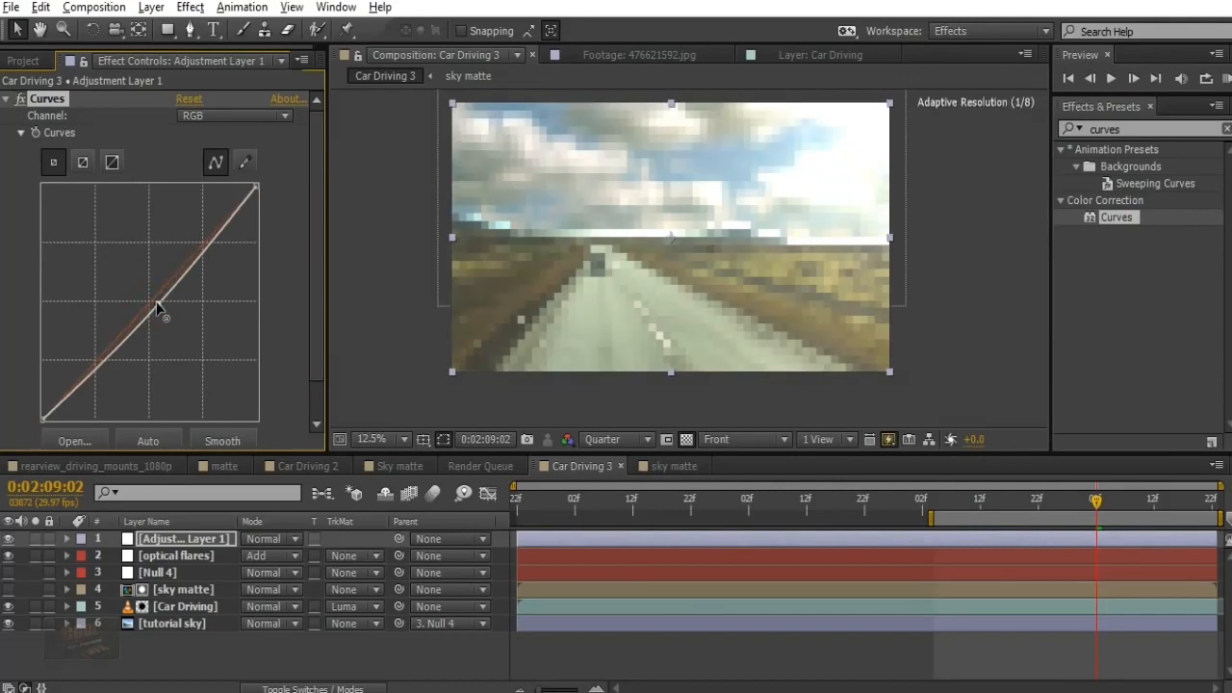
pyautogui.click(215, 116)
pyautogui.click(213, 156)
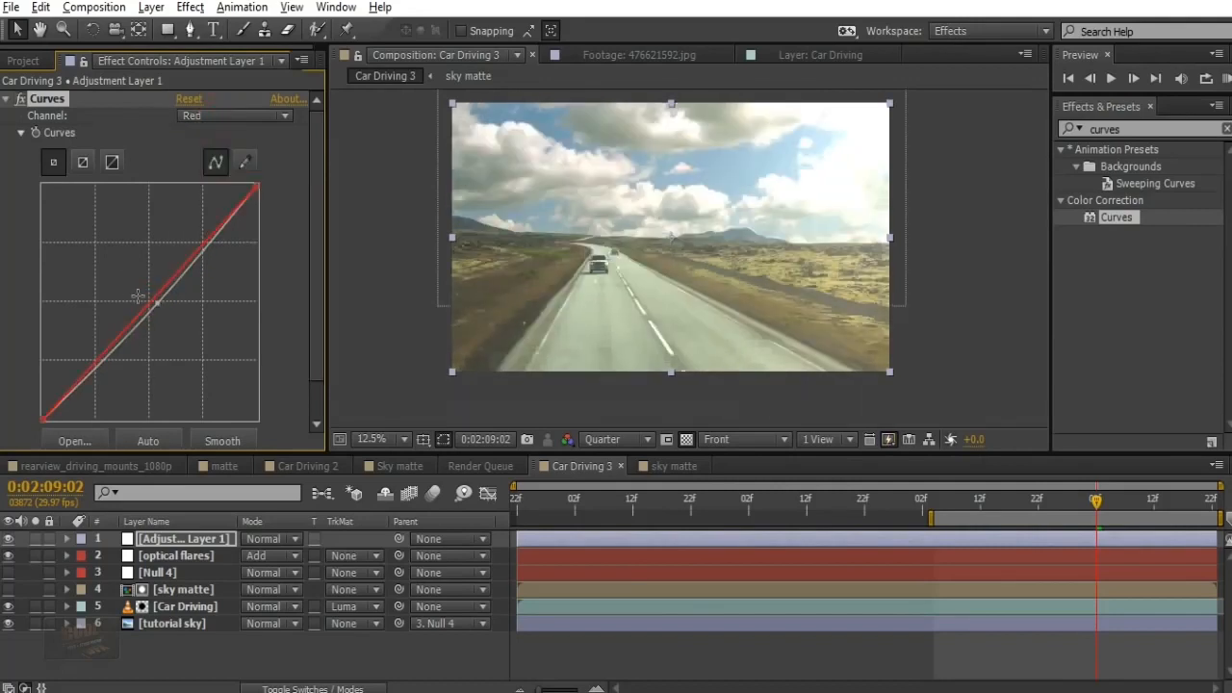
pyautogui.moveTo(149, 304); pyautogui.dragTo(139, 301)
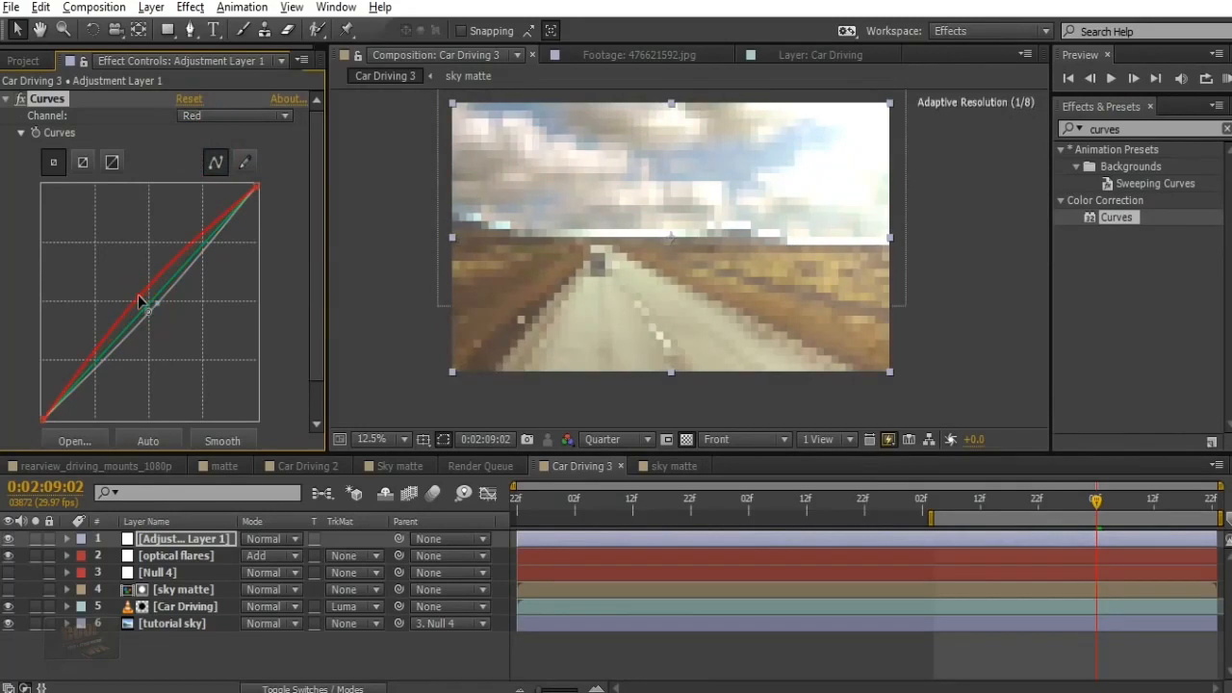
pyautogui.click(237, 116)
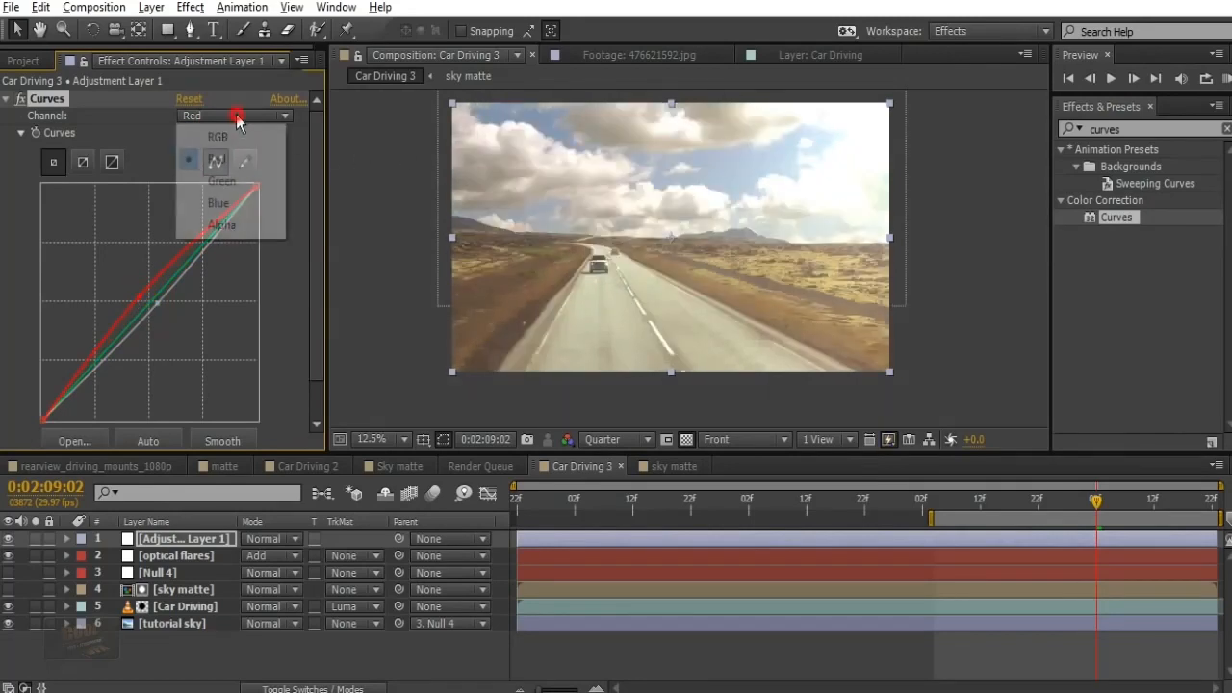
pyautogui.click(247, 201)
pyautogui.moveTo(151, 304); pyautogui.dragTo(137, 294)
# Add a shadow point and a highlight point to the Green curve and set both close to the diagonal
pyautogui.click(216, 115)
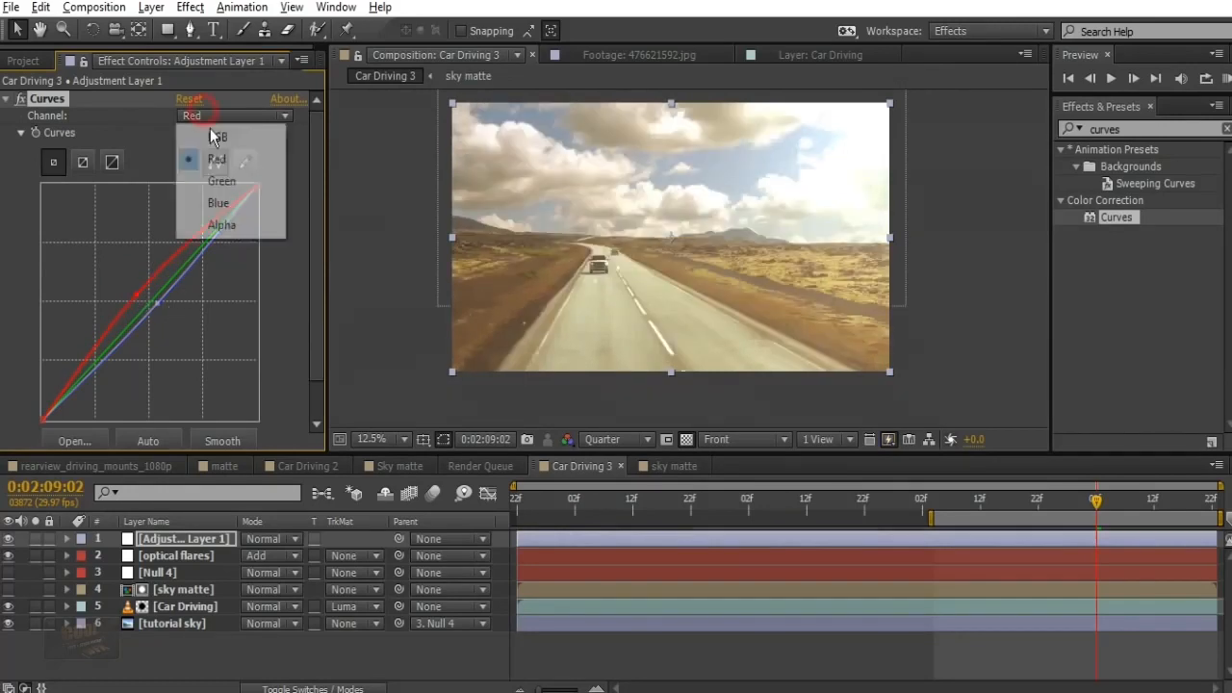
pyautogui.click(230, 183)
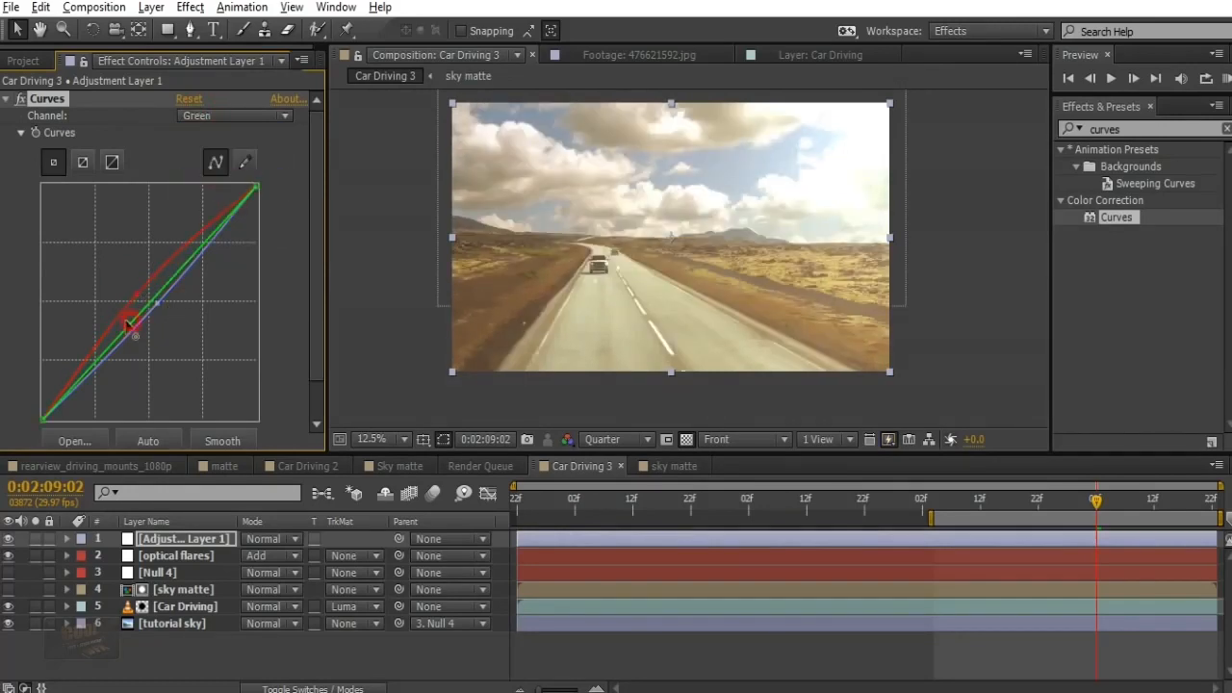
pyautogui.moveTo(124, 327); pyautogui.dragTo(125, 319)
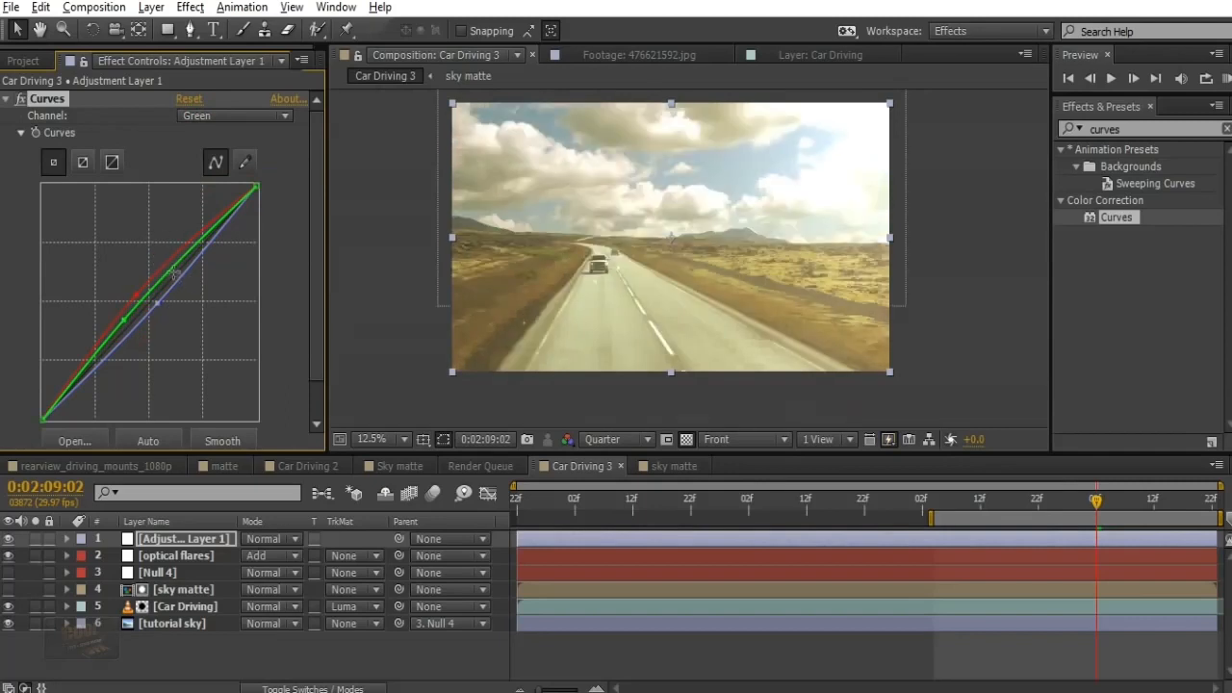
pyautogui.moveTo(174, 266); pyautogui.dragTo(197, 241)
pyautogui.moveTo(123, 318); pyautogui.dragTo(118, 337)
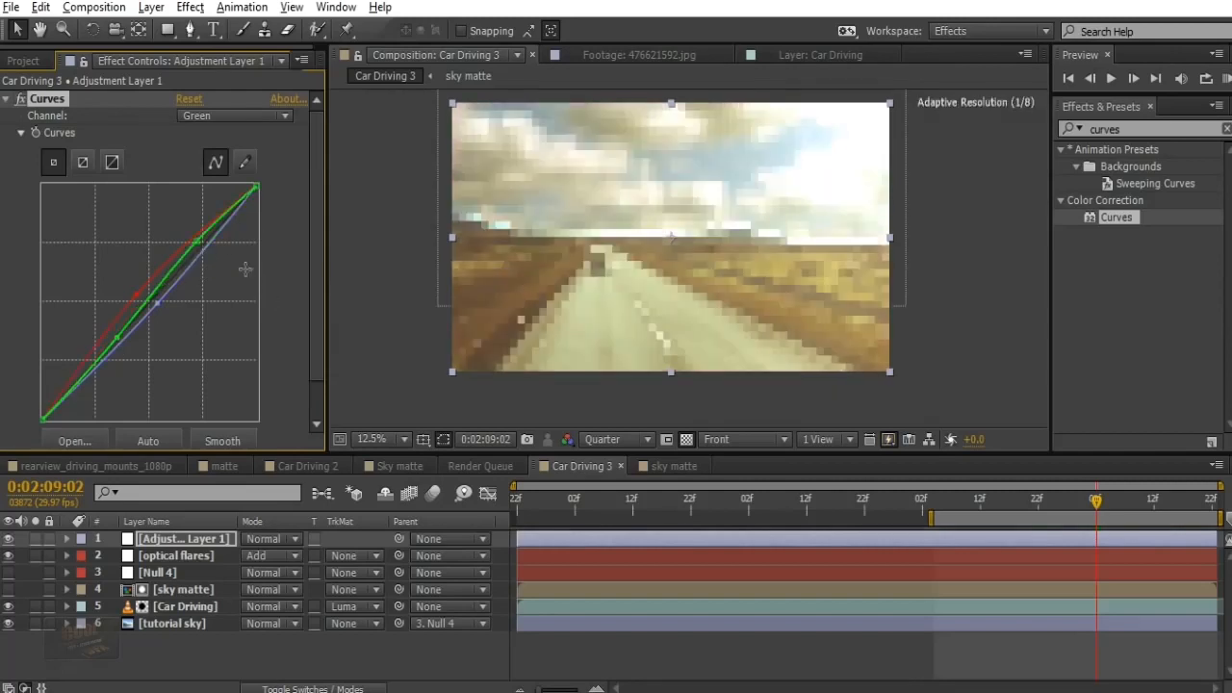
pyautogui.moveTo(197, 241)
pyautogui.mouseDown()
pyautogui.moveTo(209, 247)
pyautogui.moveTo(217, 231)
pyautogui.mouseUp()
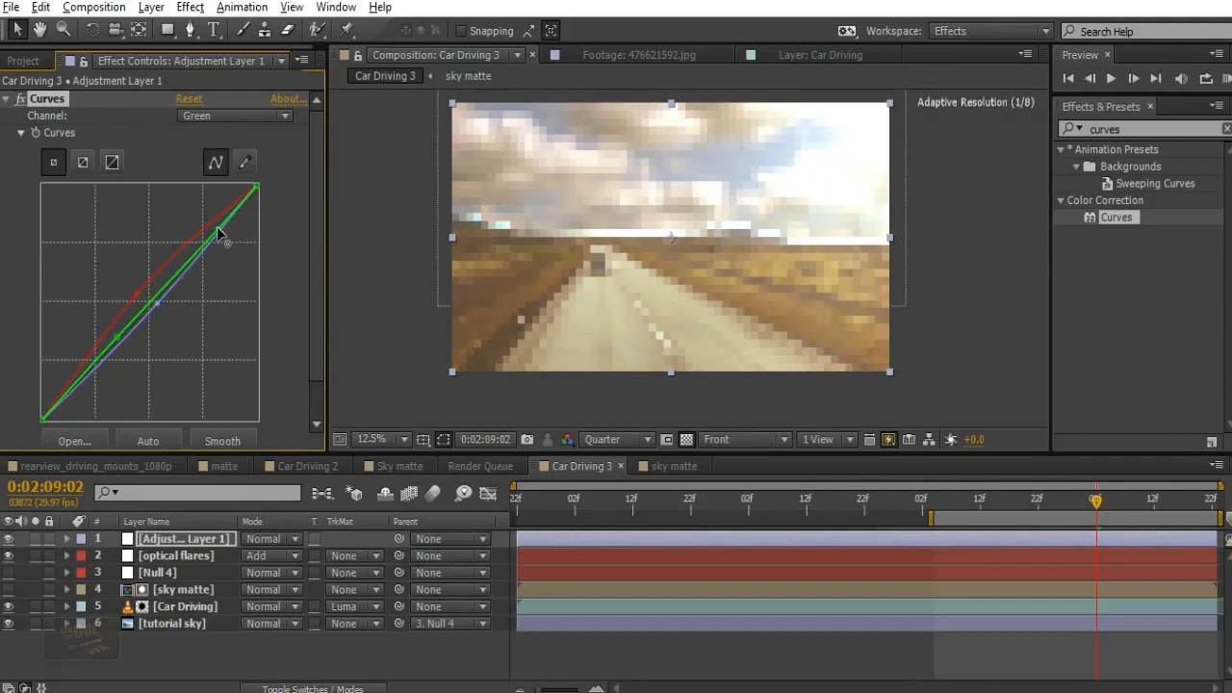
# Pull the RGB curve down in the shadows to deepen the contrast of the shot
pyautogui.click(214, 114)
pyautogui.click(218, 137)
pyautogui.moveTo(132, 333); pyautogui.dragTo(125, 358)
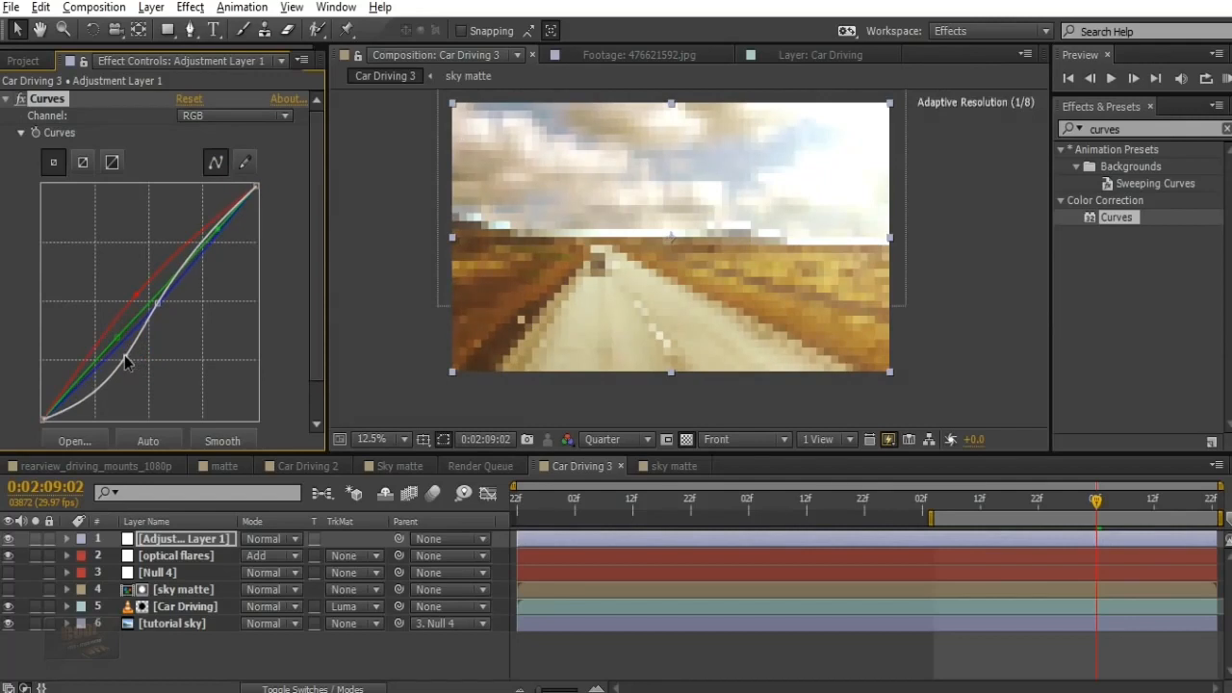
pyautogui.moveTo(136, 295)
pyautogui.mouseDown()
pyautogui.moveTo(126, 286)
pyautogui.moveTo(138, 292)
pyautogui.mouseUp()
# Adjust the Blue curve by pulling it below the diagonal to give the shot a warmer tone
pyautogui.click(260, 115)
pyautogui.click(233, 201)
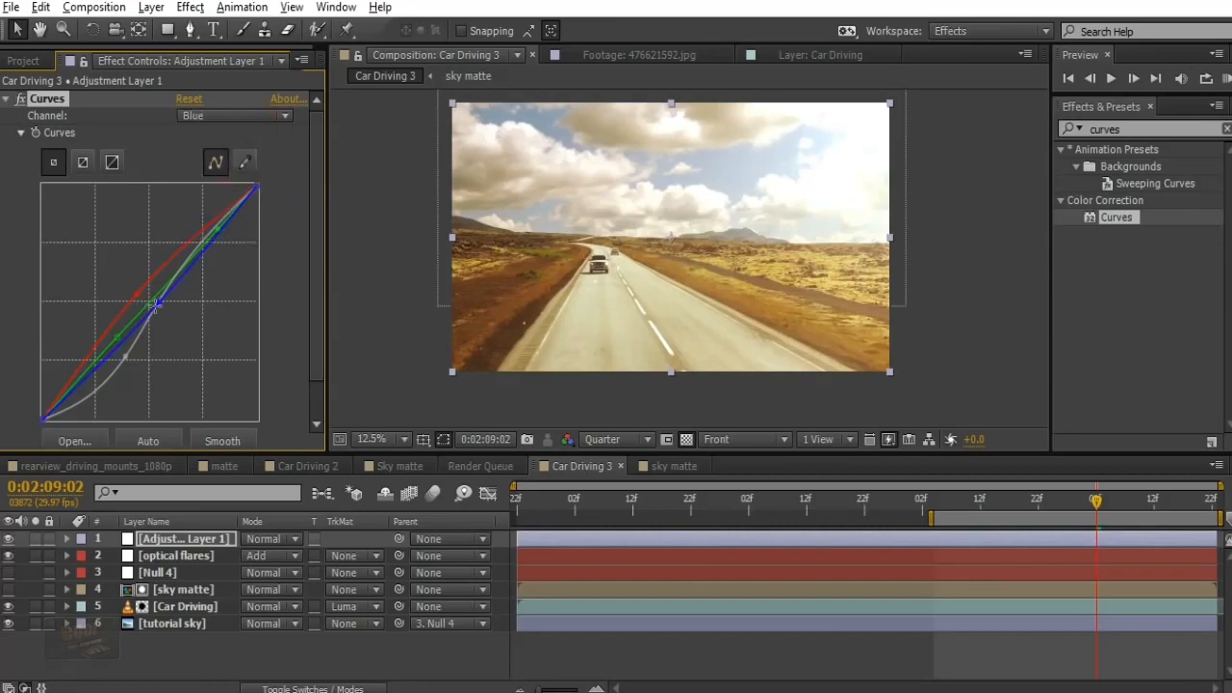
pyautogui.moveTo(165, 306)
pyautogui.mouseDown()
pyautogui.moveTo(187, 276)
pyautogui.moveTo(219, 267)
pyautogui.moveTo(182, 311)
pyautogui.moveTo(162, 301)
pyautogui.mouseUp()
# Bend the Red curve into an S with raised highlights and lowered shadows, and maximize the composition viewer
pyautogui.moveTo(169, 252)
pyautogui.mouseDown()
pyautogui.moveTo(199, 253)
pyautogui.moveTo(179, 242)
pyautogui.mouseUp()
pyautogui.moveTo(93, 342); pyautogui.dragTo(107, 354)
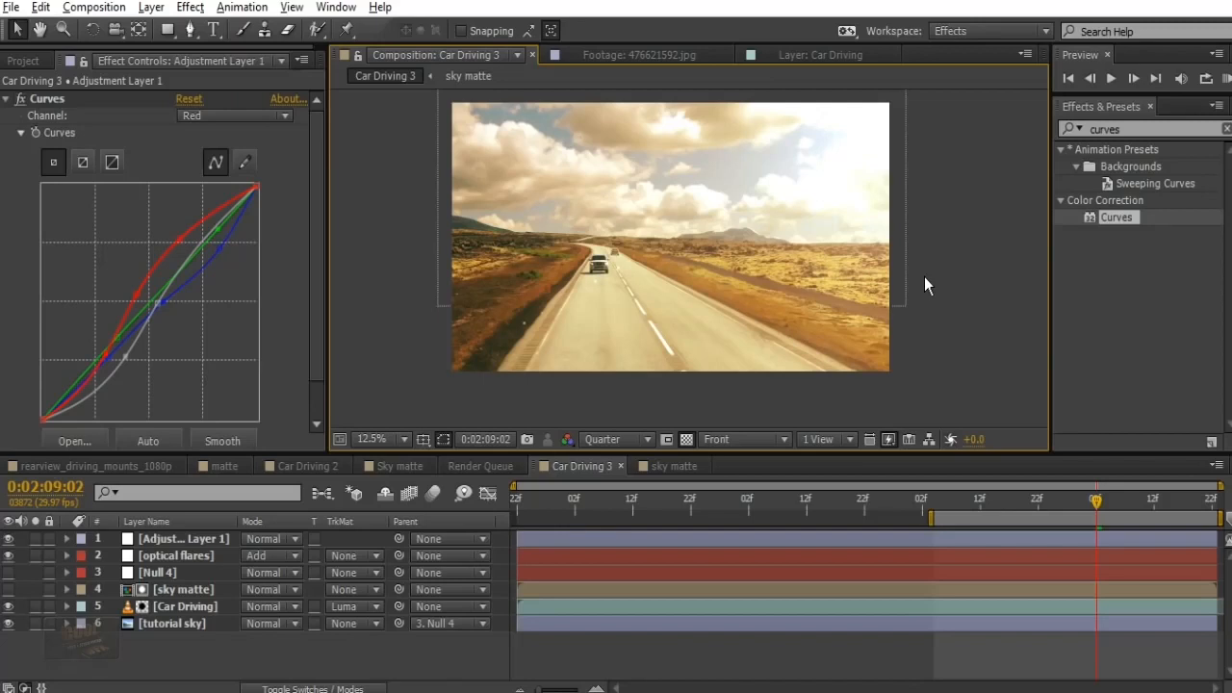
pyautogui.press('`')
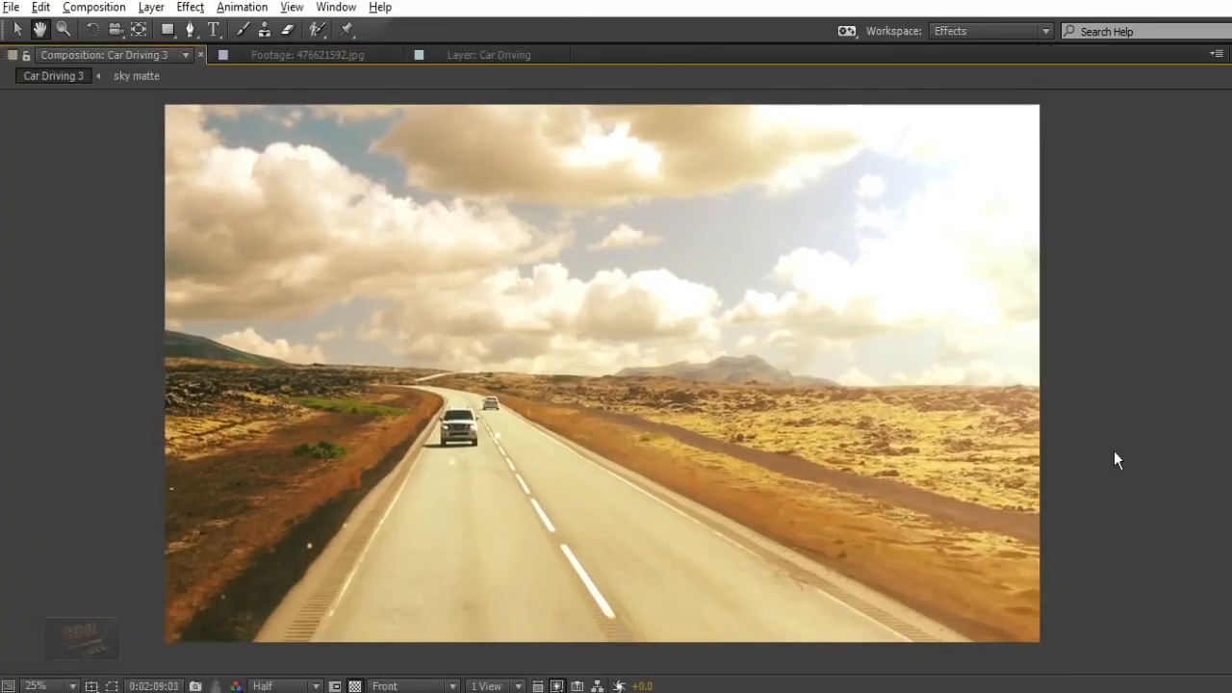